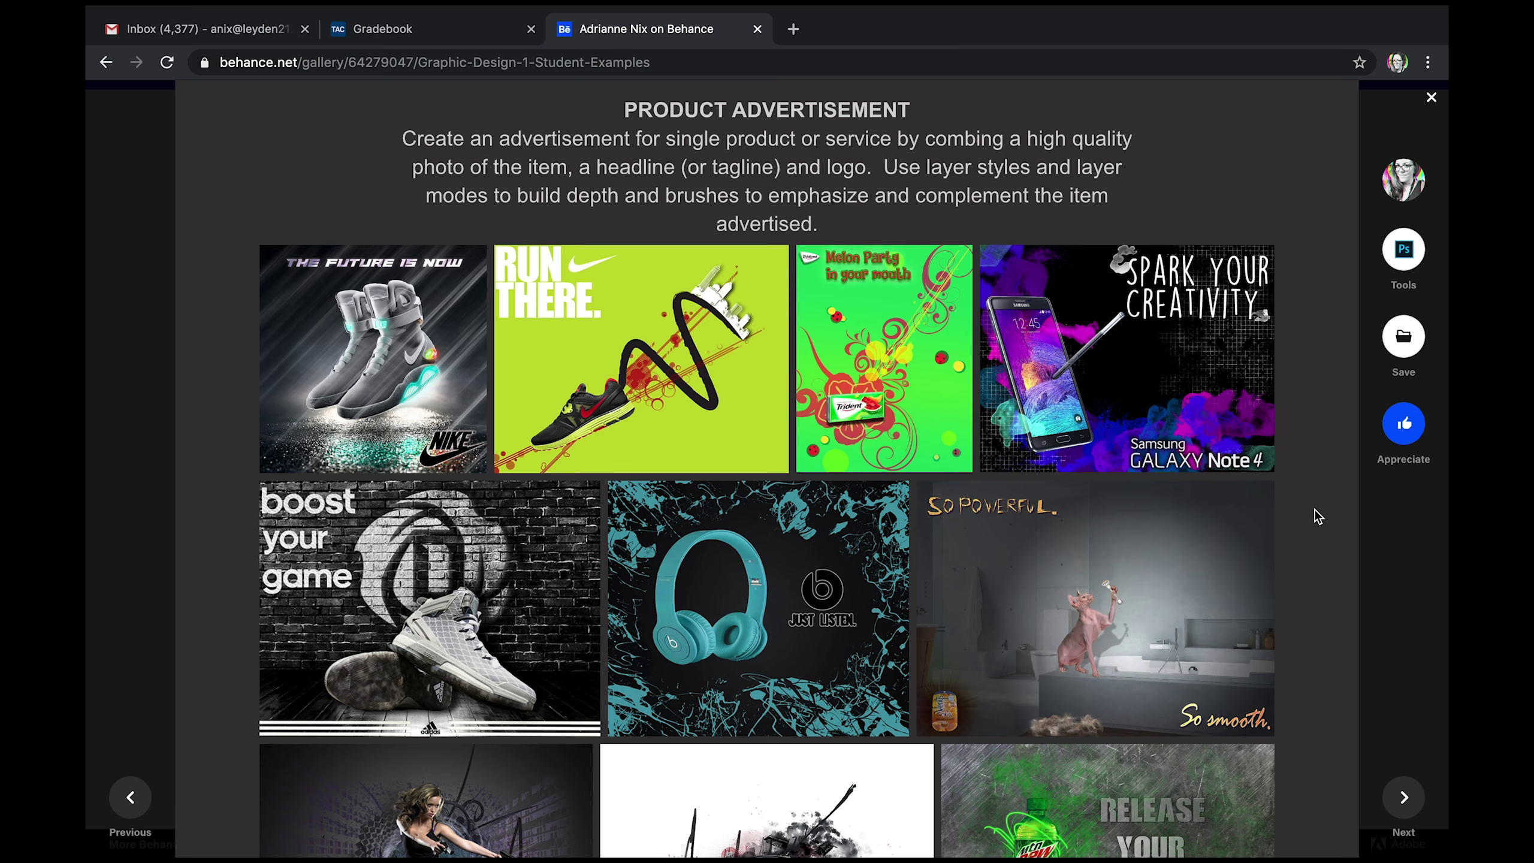
Switch to Photoshop and bring up the headphones photo document.
scroll(1217, 511, "down", 2)
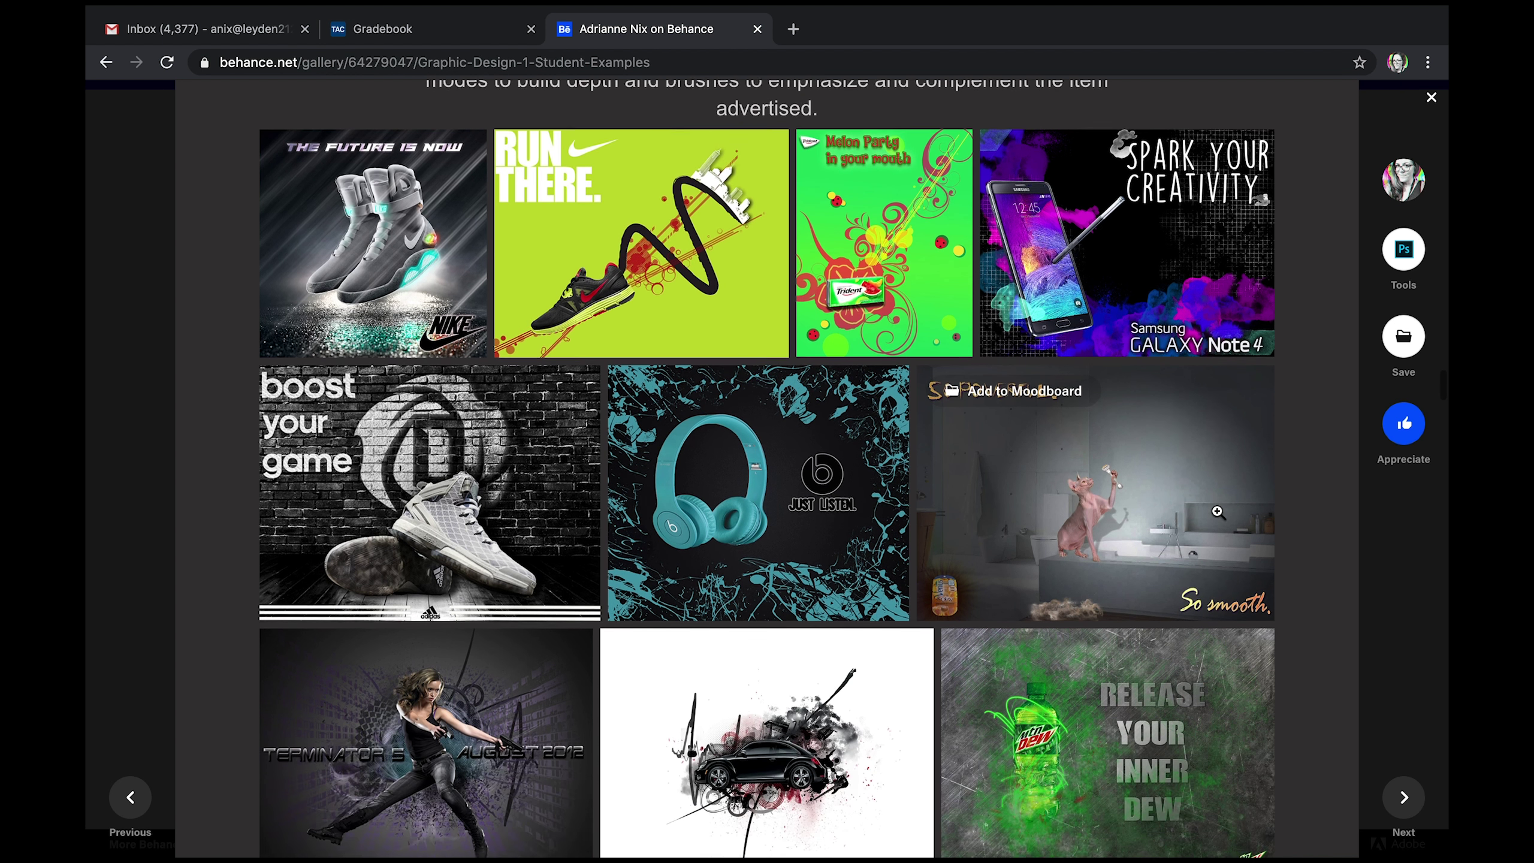
scroll(1217, 511, "down", 7)
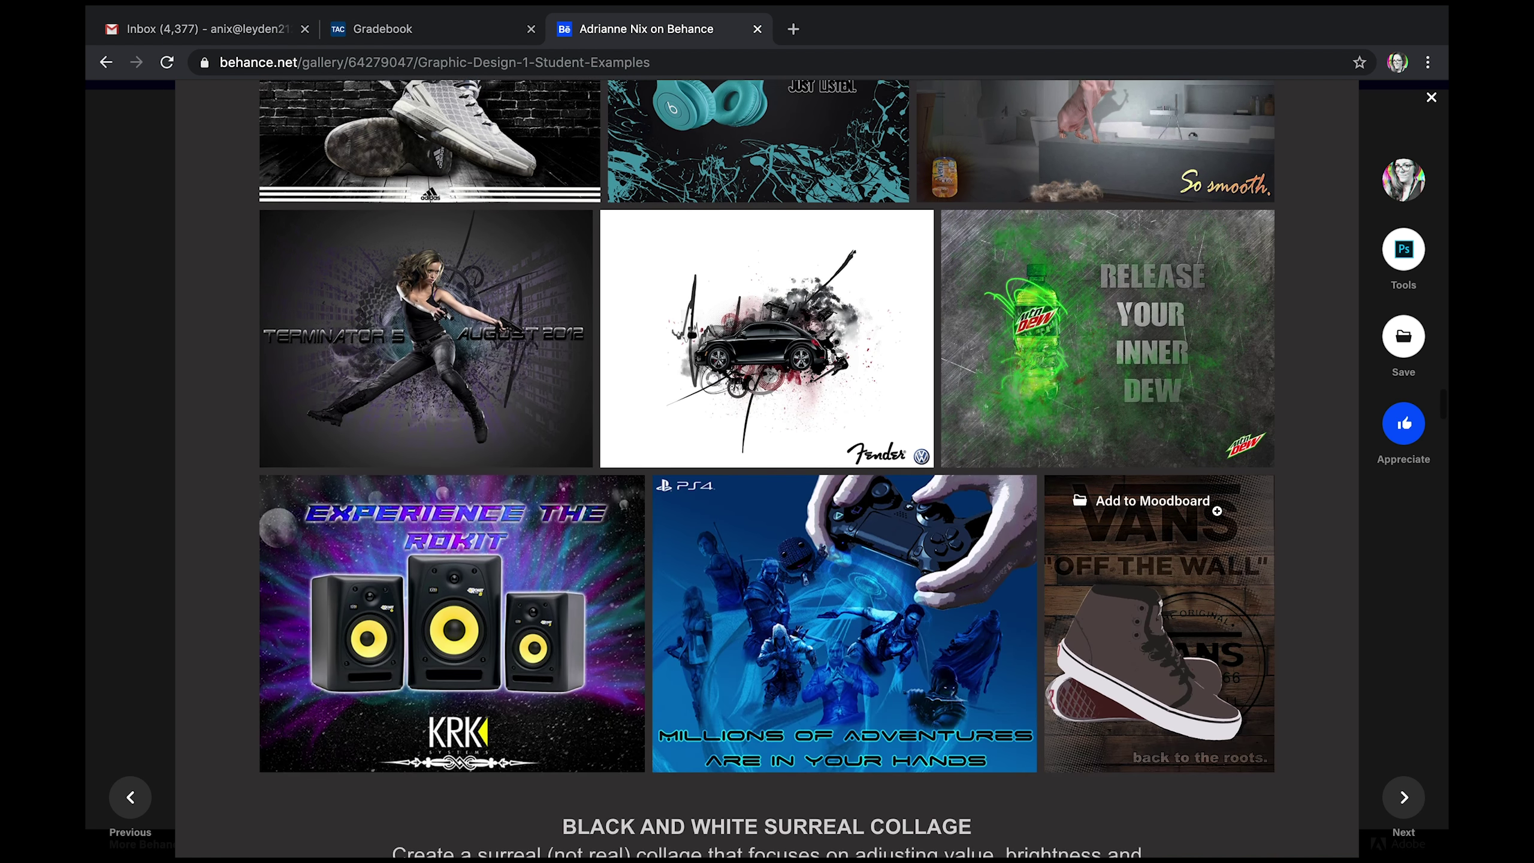
scroll(1217, 511, "up", 4)
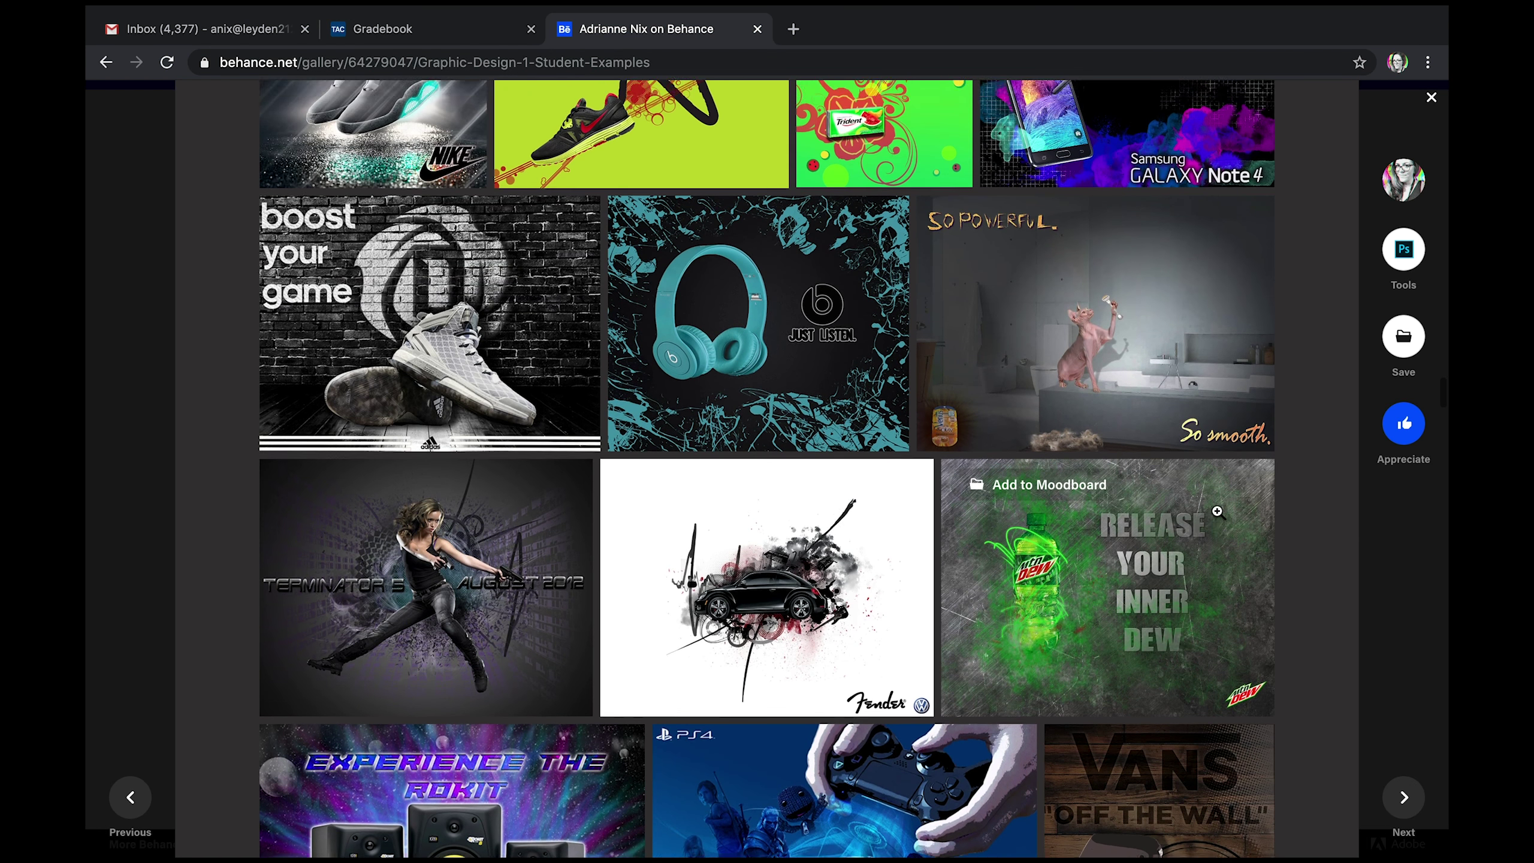
scroll(1218, 511, "up", 3)
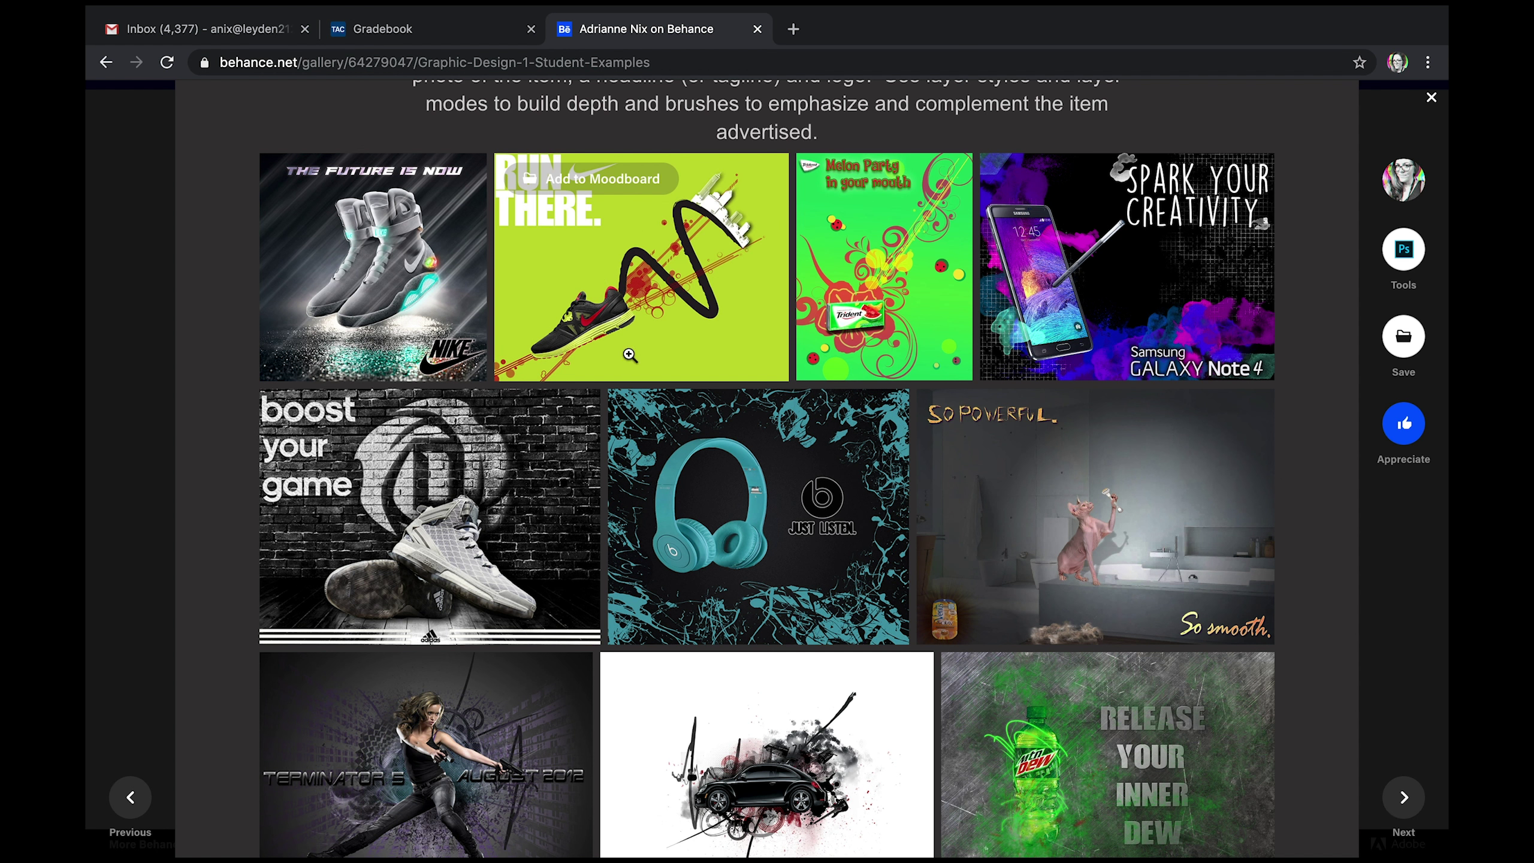
scroll(734, 332, "up", 2)
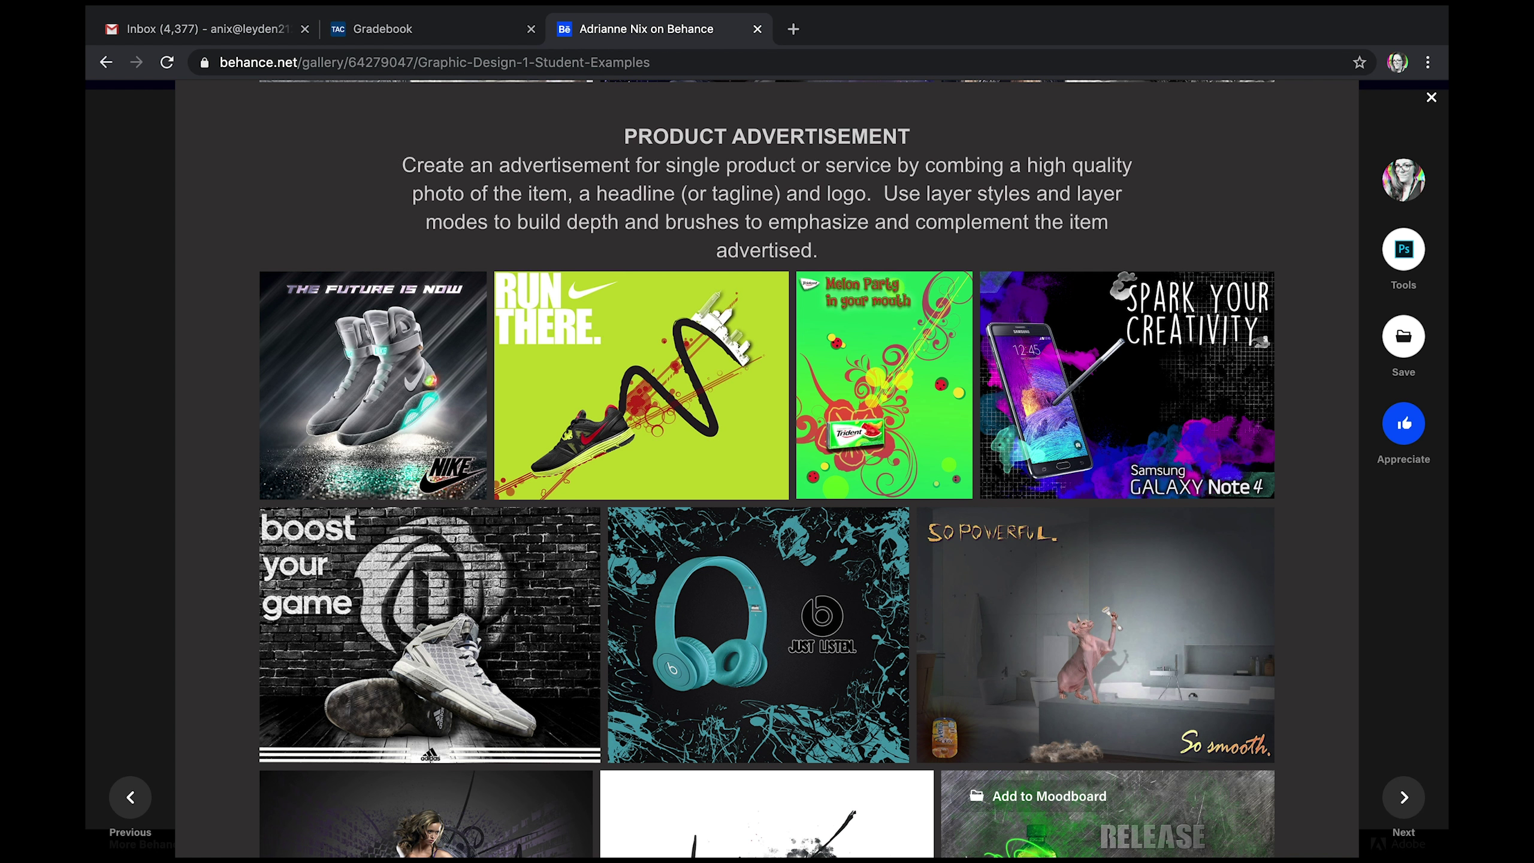
mouse_move(785, 844)
left_click(792, 812)
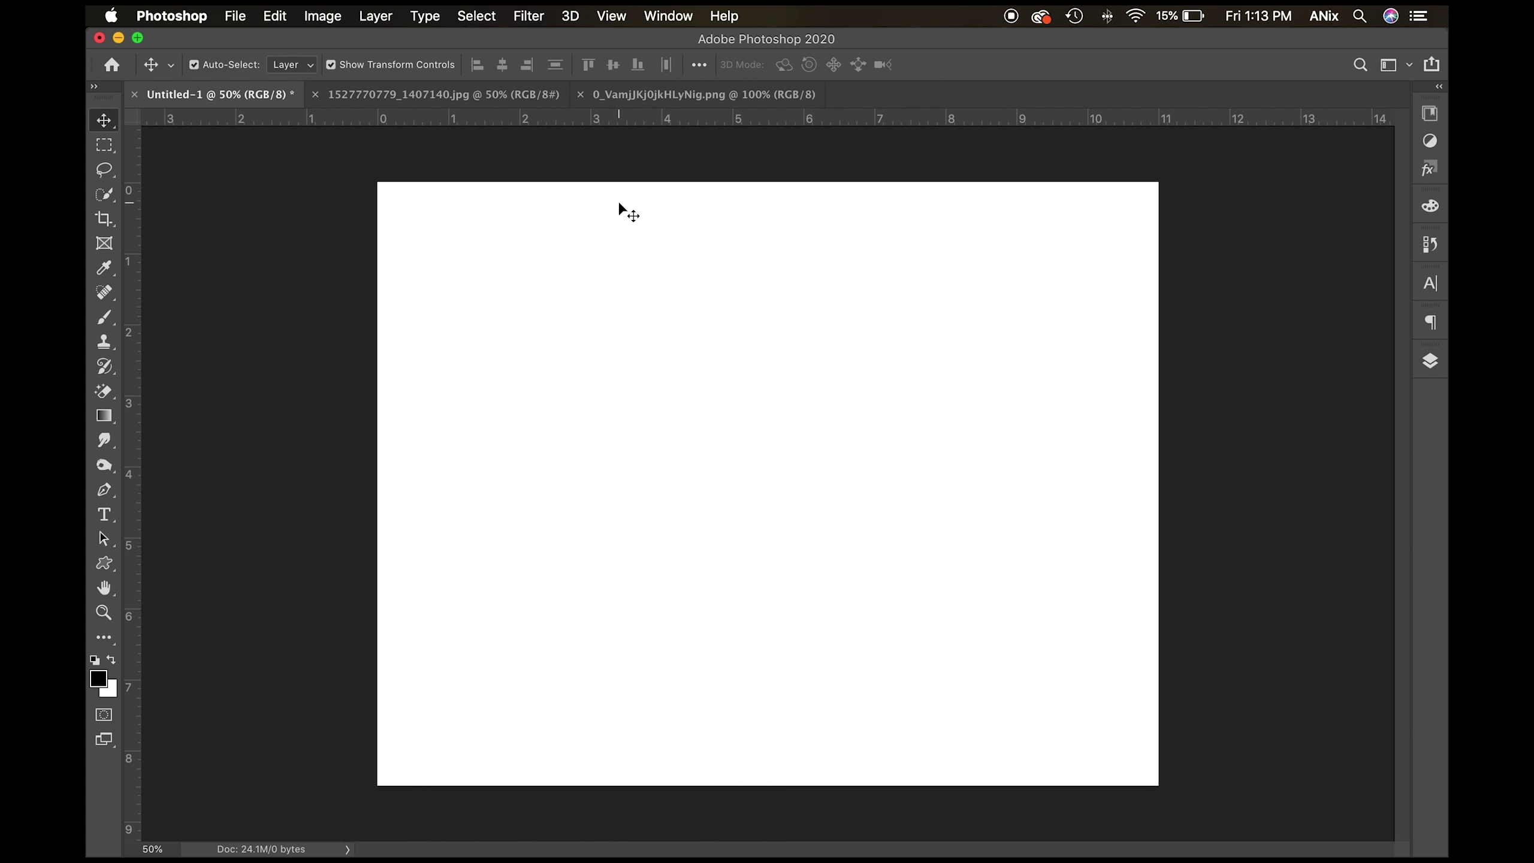
left_click(487, 94)
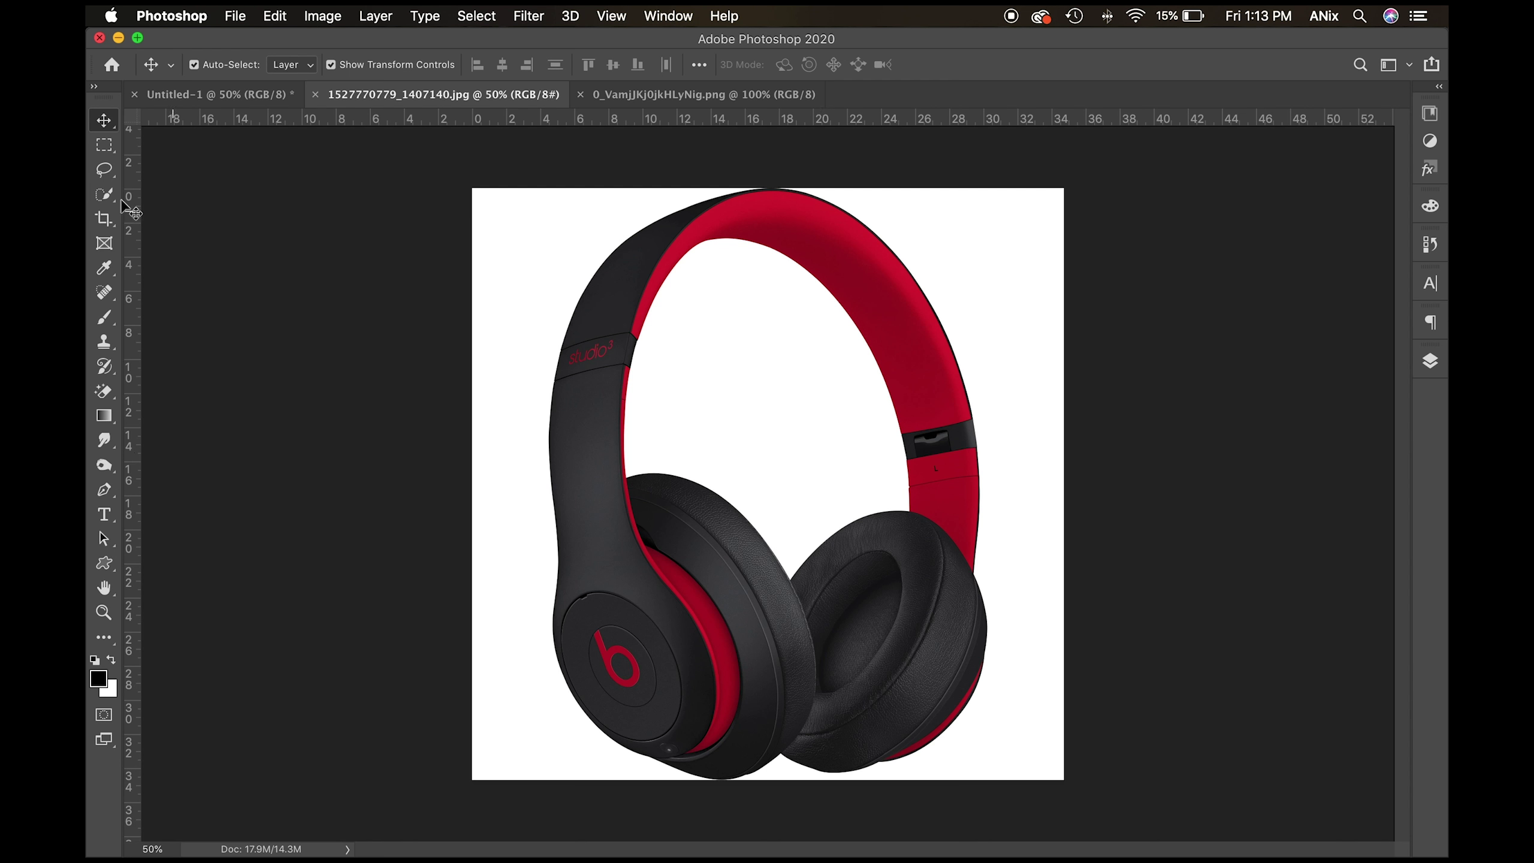
Select all the white background with the Magic Wand, including the area inside the headband.
left_click(102, 197)
right_click(103, 203)
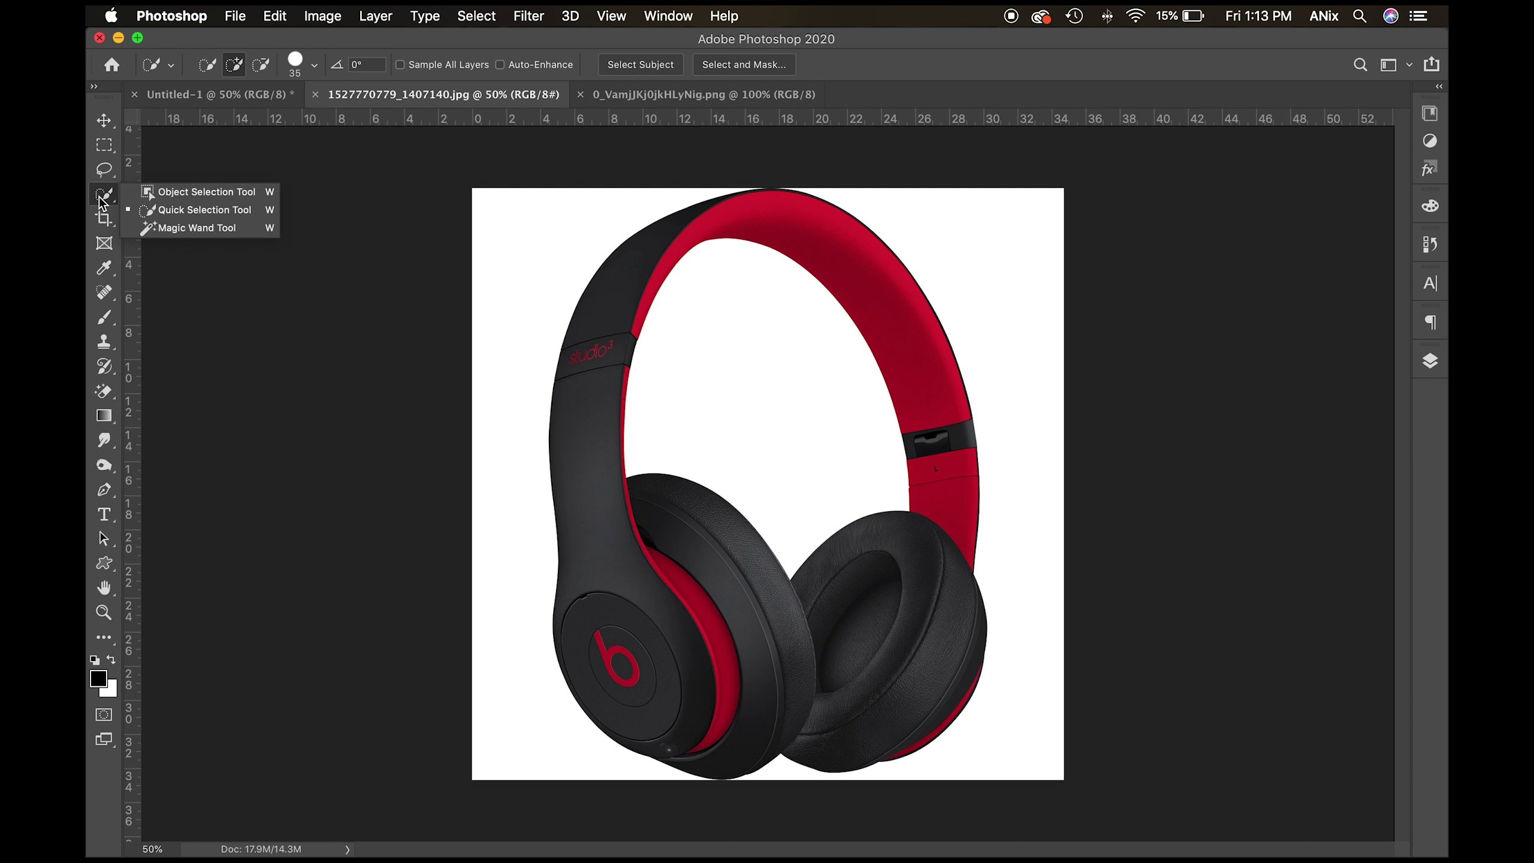
left_click(203, 222)
left_click(547, 247)
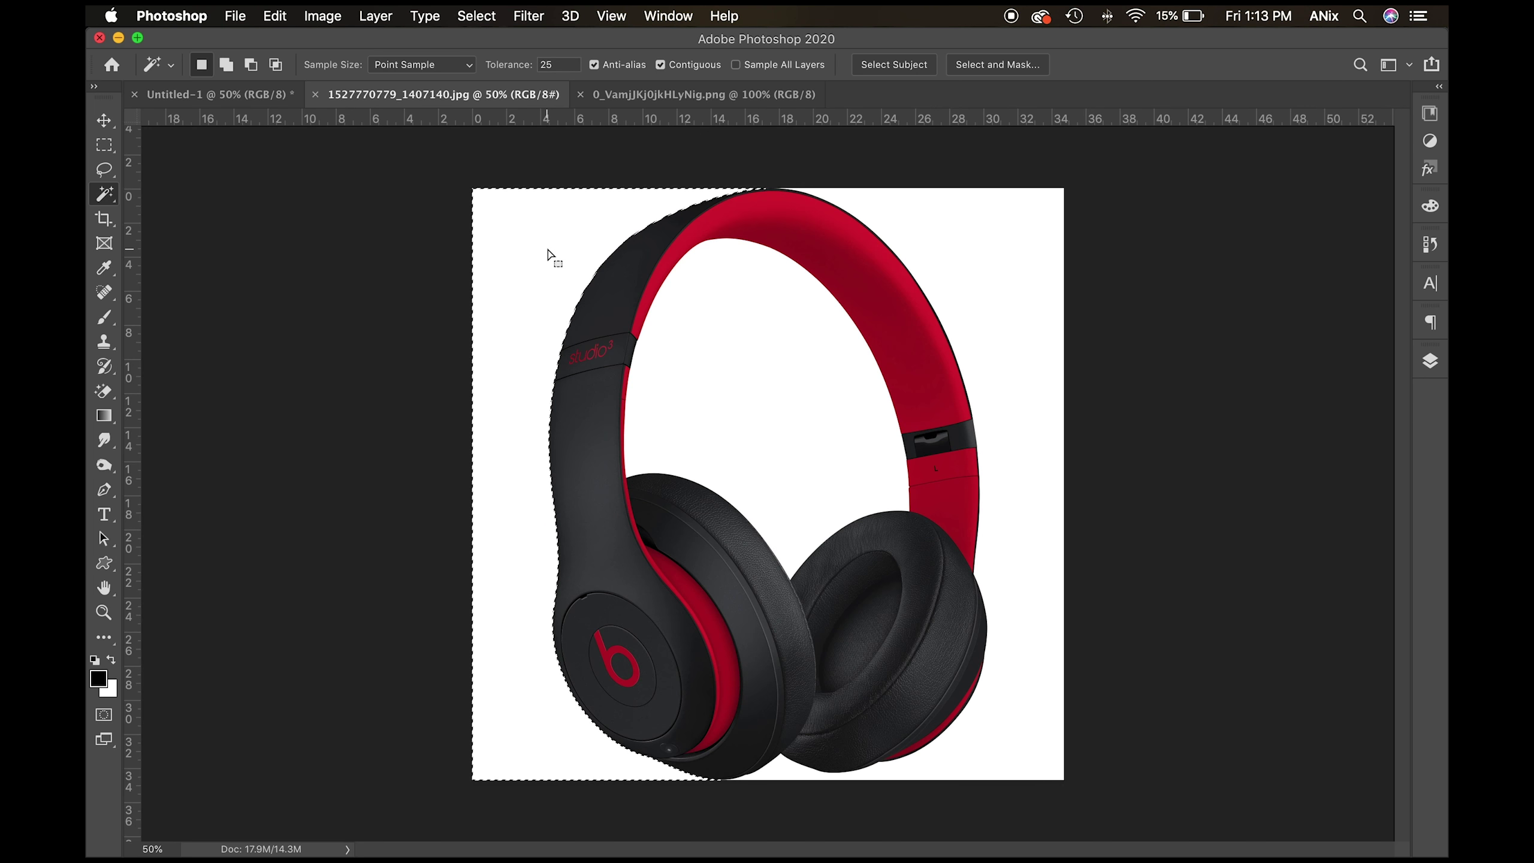
key("shift")
left_click(736, 335, "shift")
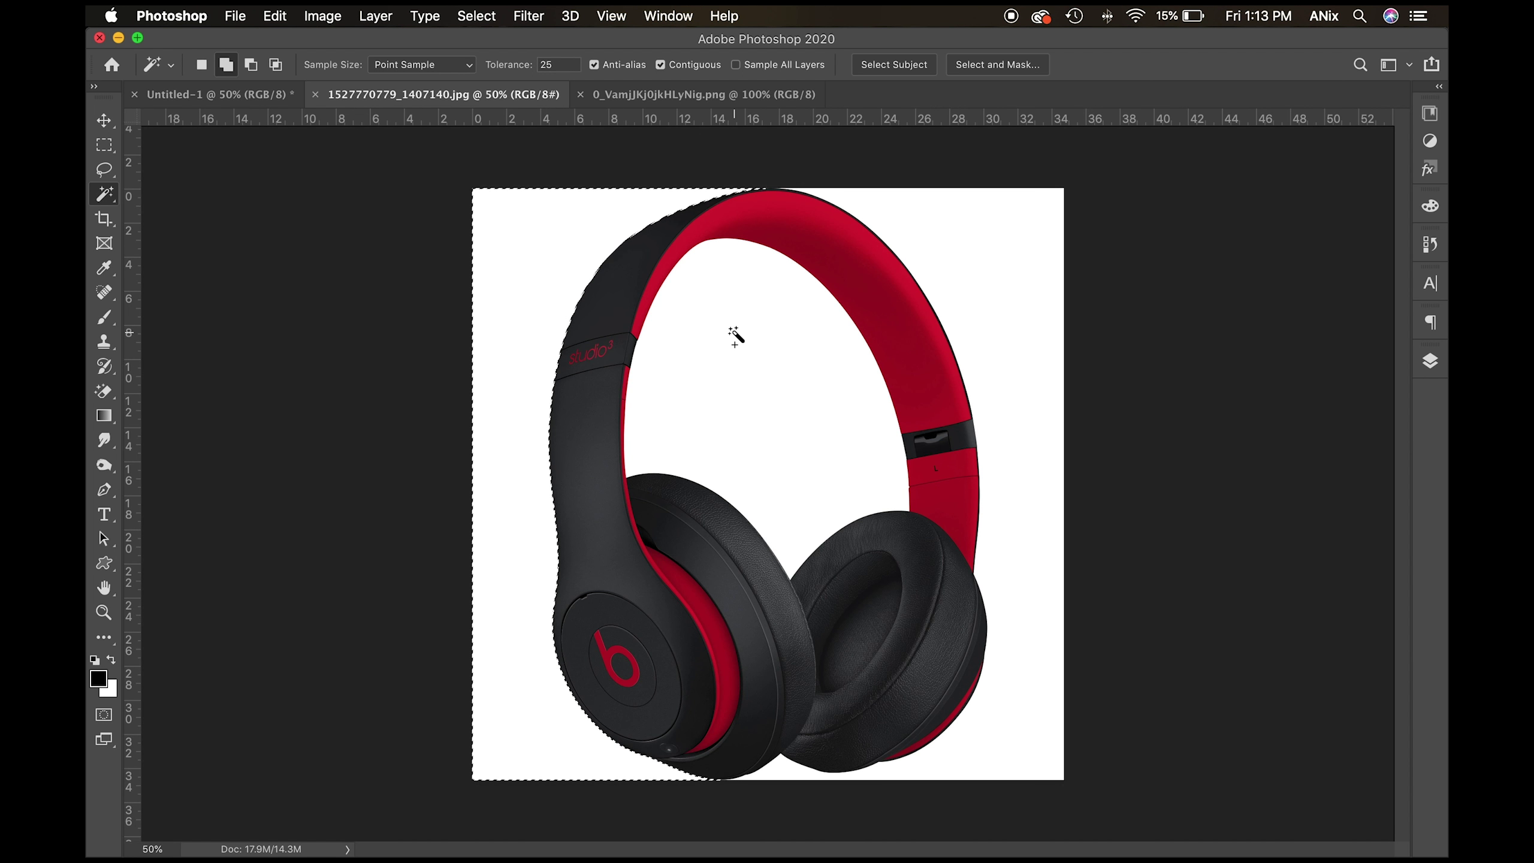
left_click(975, 296, "shift")
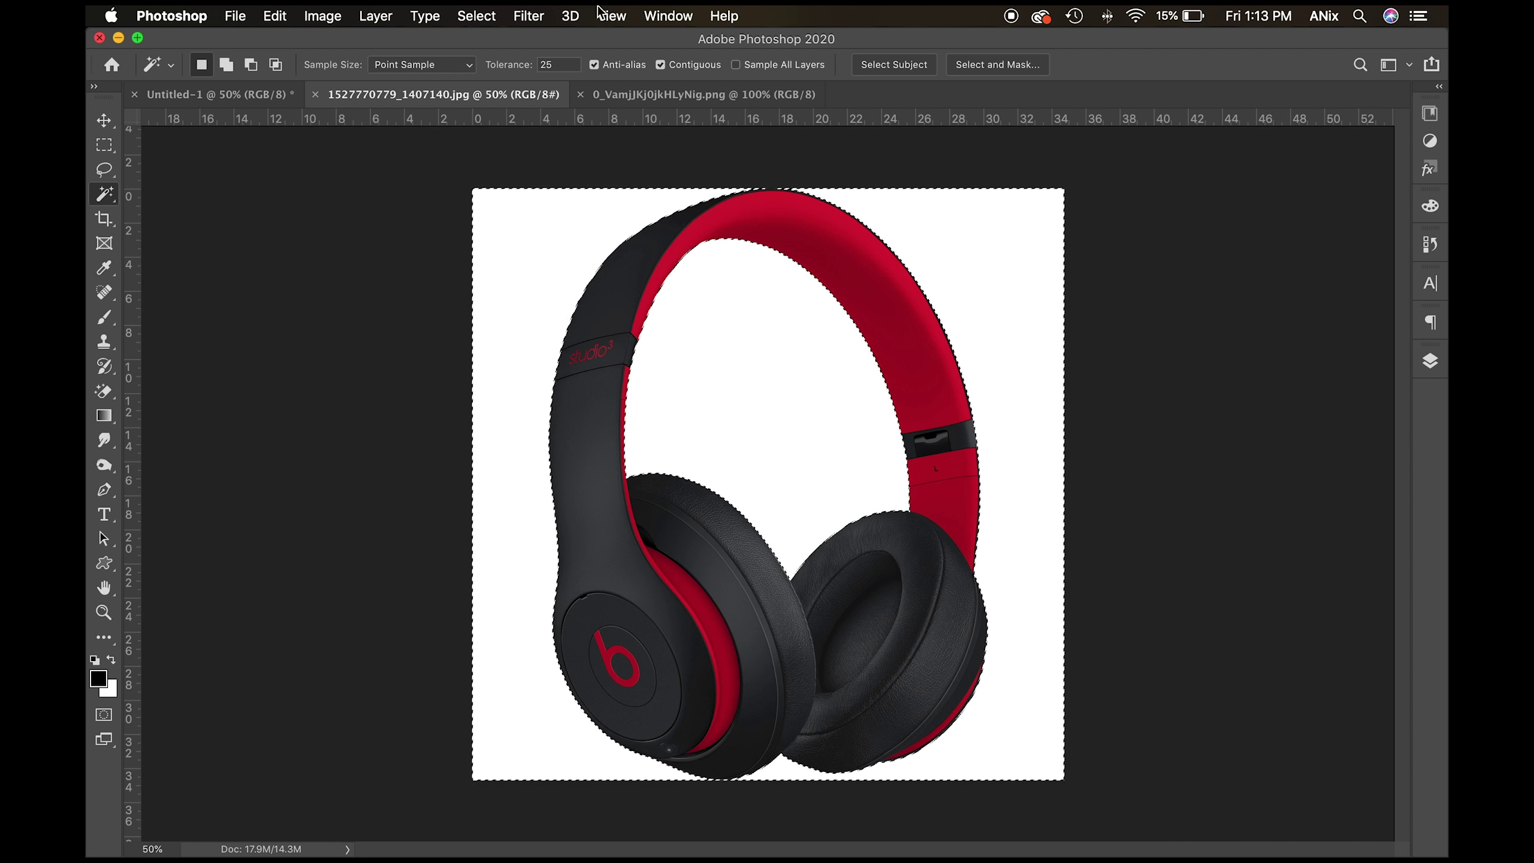
Invert the selection so only the headphones are selected.
left_click(477, 16)
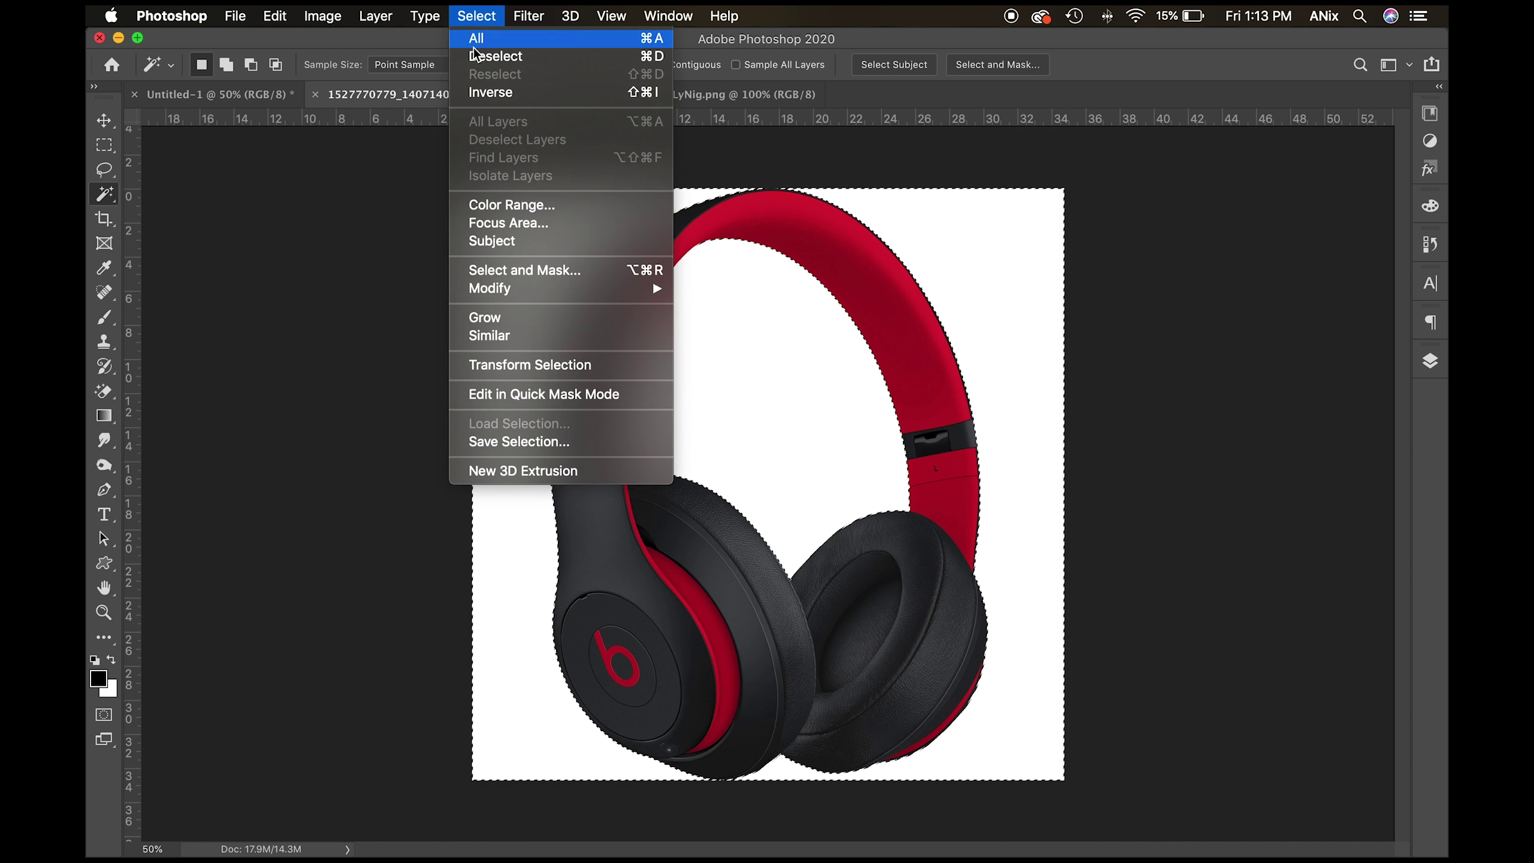
left_click(477, 92)
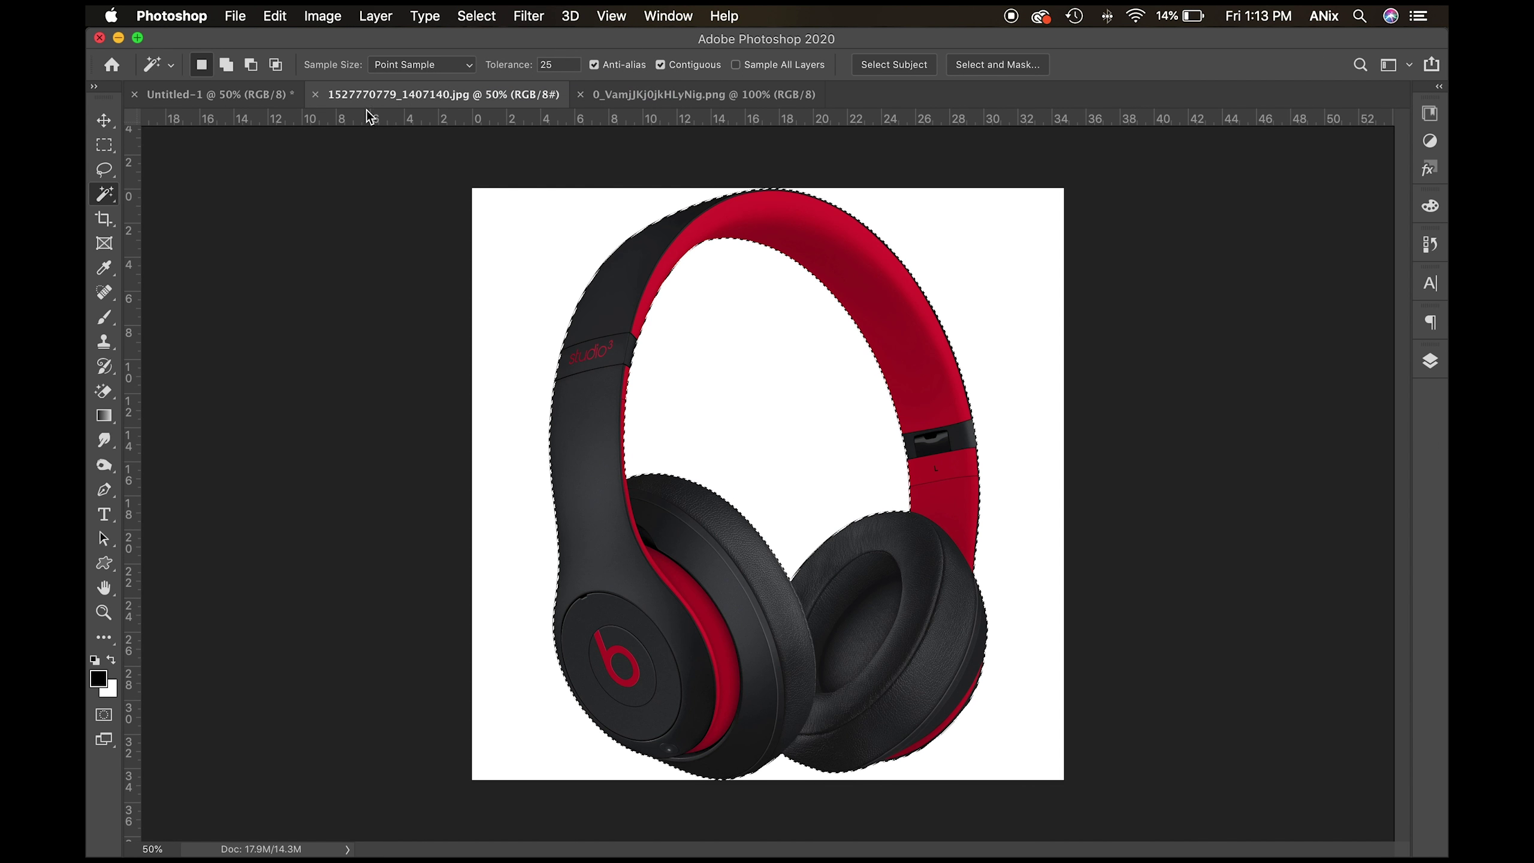
left_click(121, 127)
Drag the headphones into Untitled-1, scale them down and center them.
left_click_drag(635, 194, 719, 365)
left_click_drag(732, 425, 715, 296)
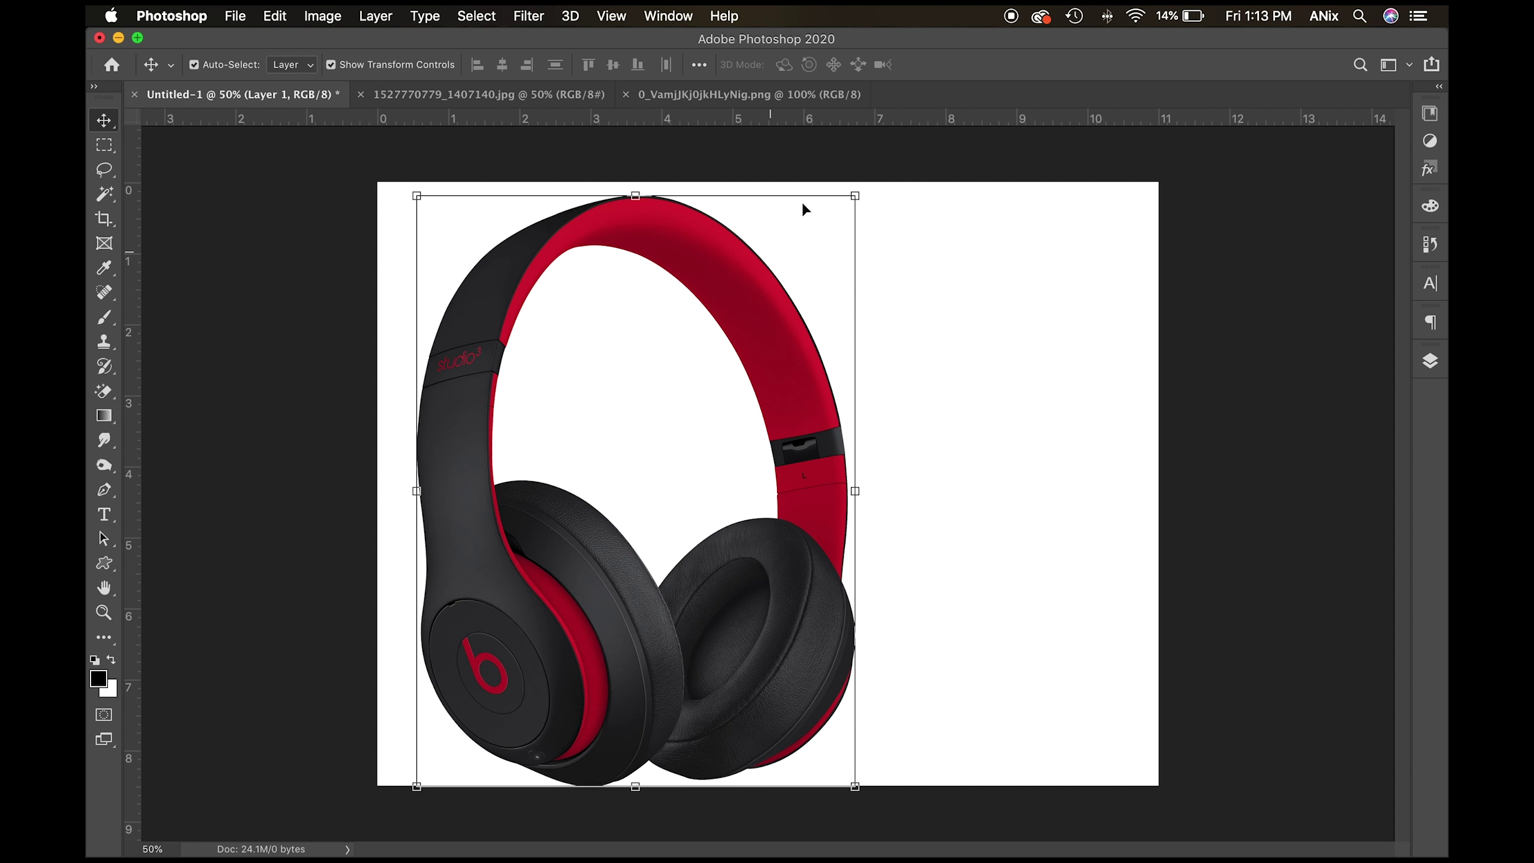
left_click_drag(852, 193, 802, 264)
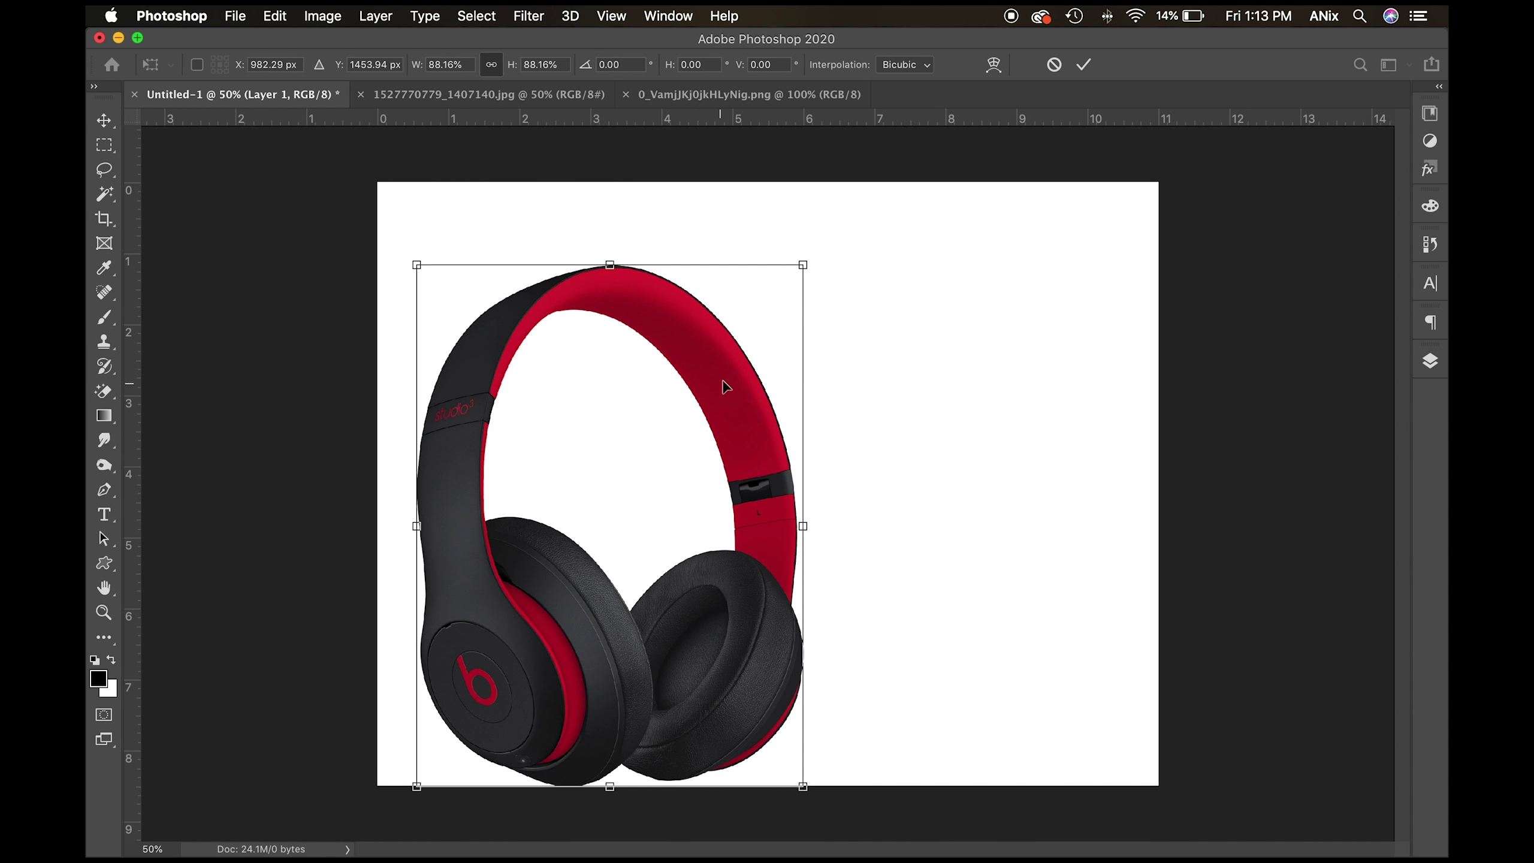
mouse_move(785, 398)
left_mouse_down()
mouse_move(849, 375)
mouse_move(930, 384)
mouse_move(775, 369)
left_mouse_up()
key("Return")
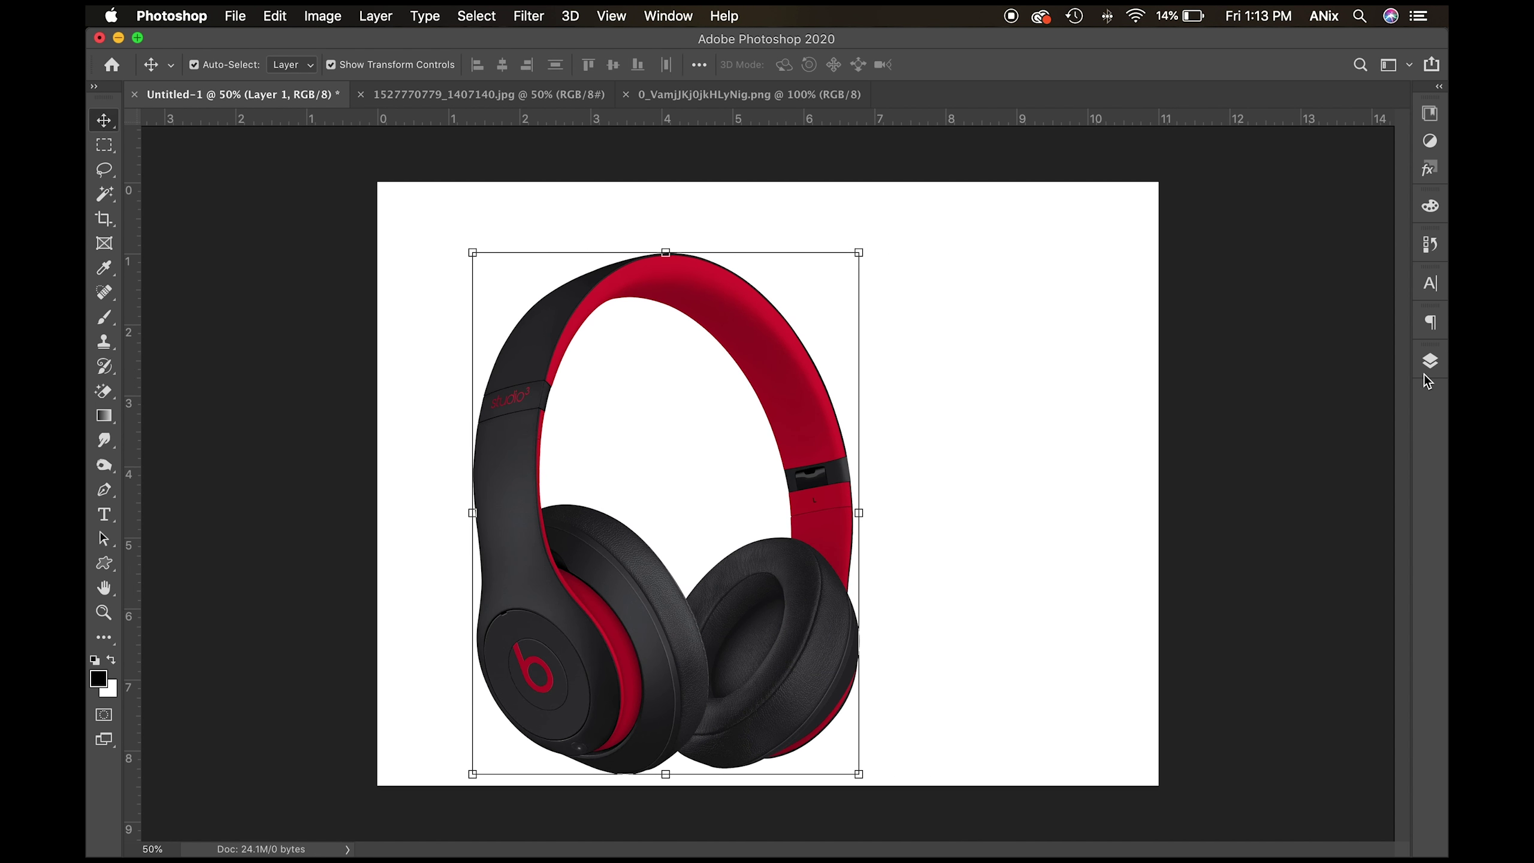
Add a new empty Layer 2 beneath the headphones layer.
left_click(1428, 366)
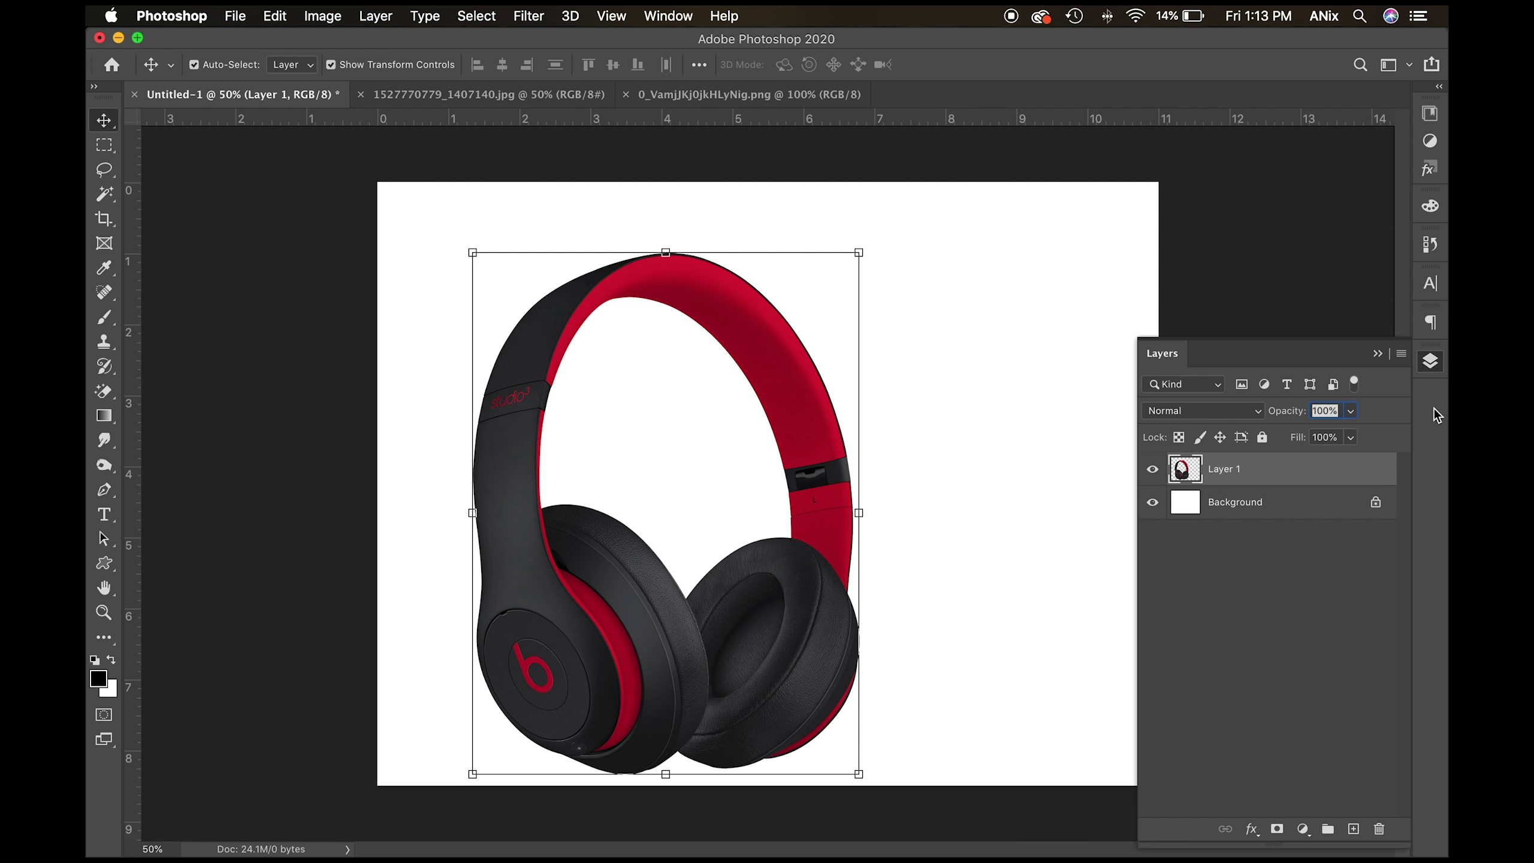
left_click(1355, 830)
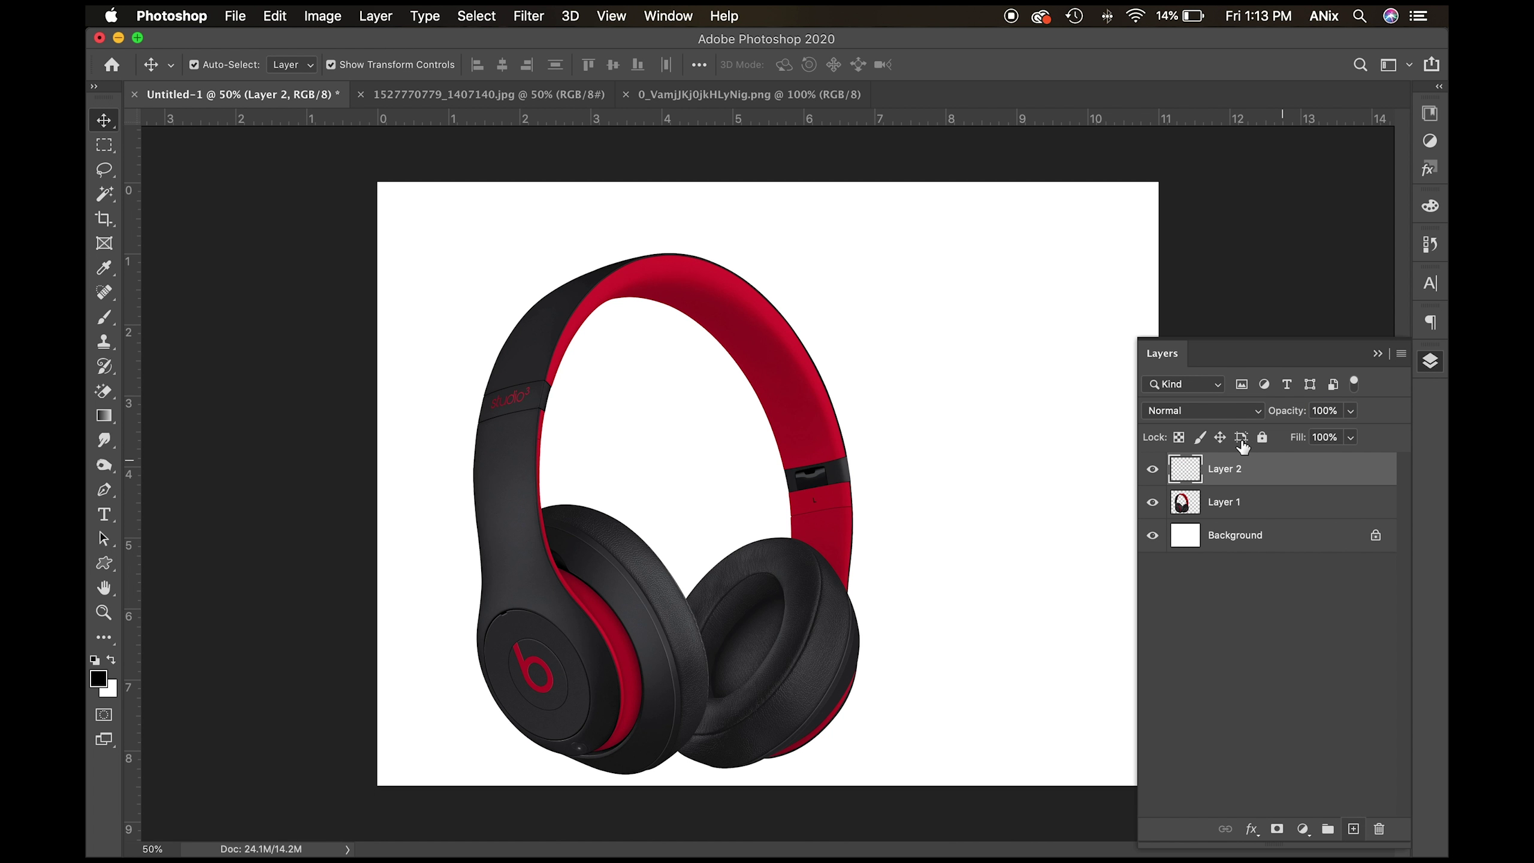
left_click_drag(1236, 478, 1245, 512)
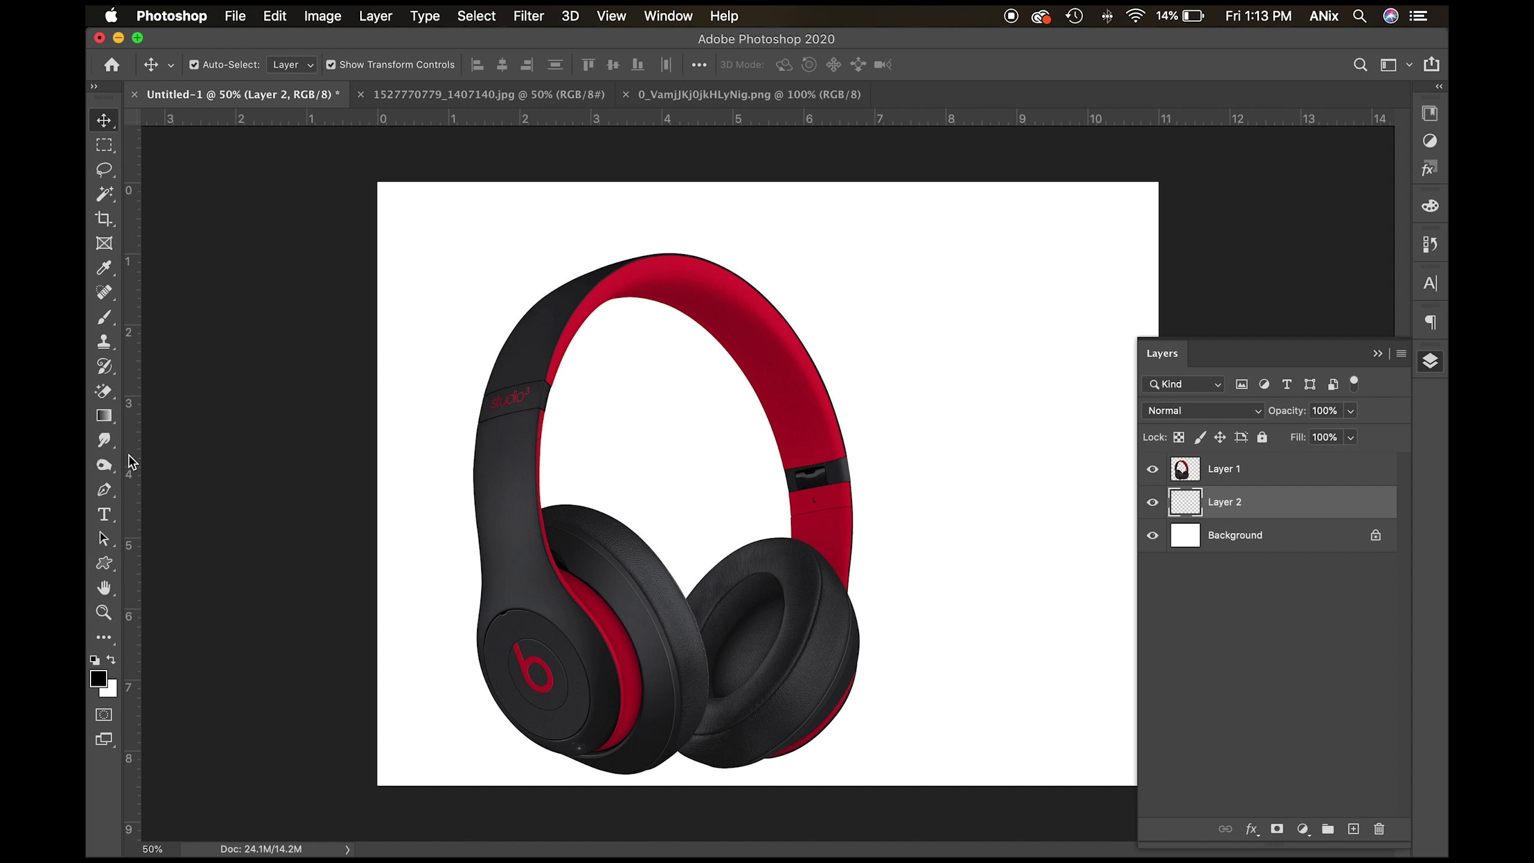
Fill Layer 2 with black using the Paint Bucket, then hide it.
left_click(104, 415)
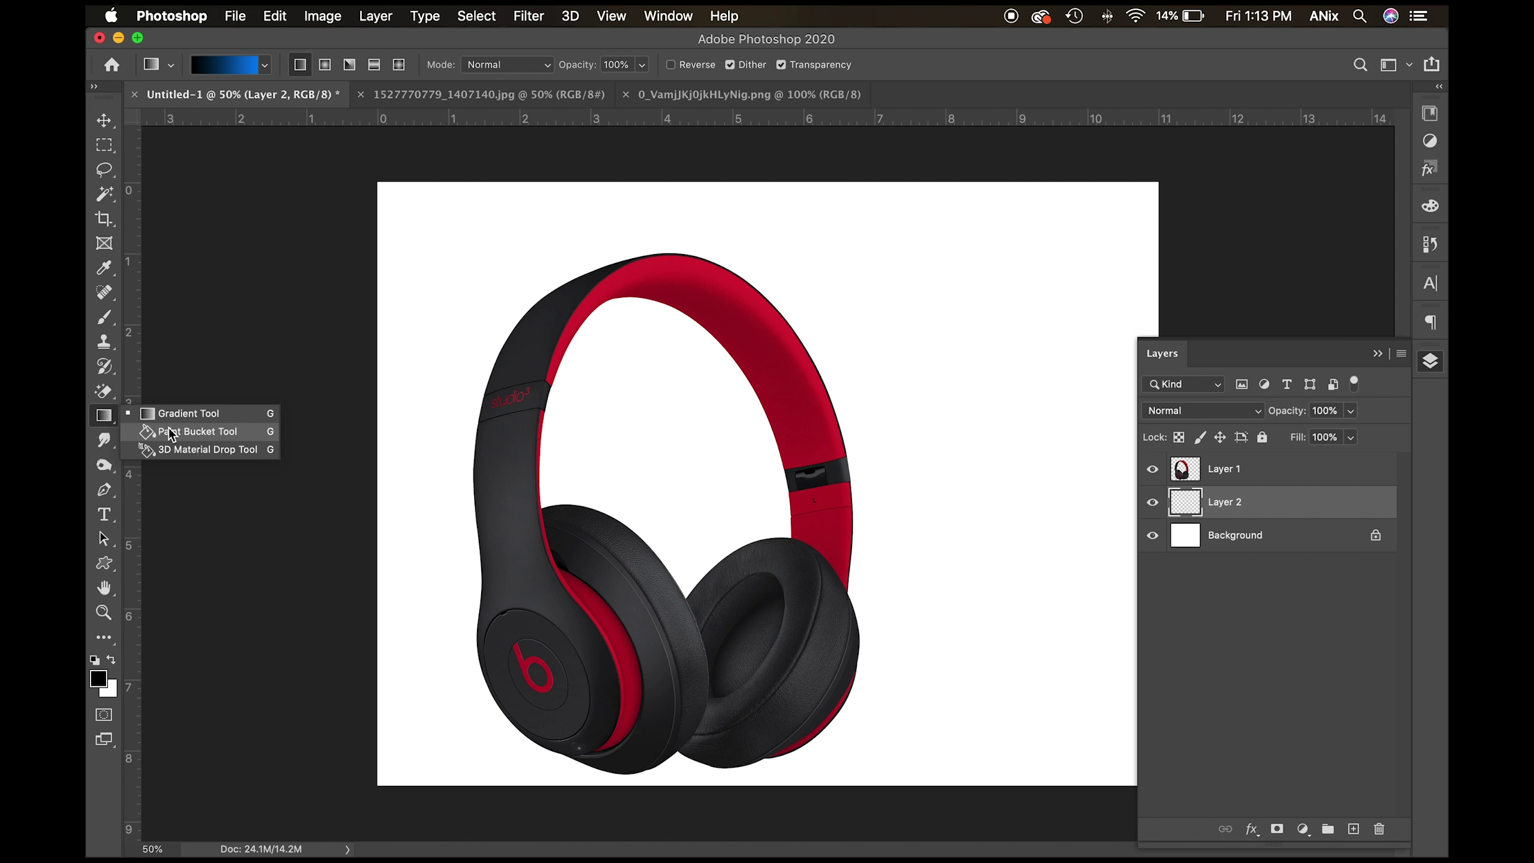
left_click(172, 432)
left_click(914, 370)
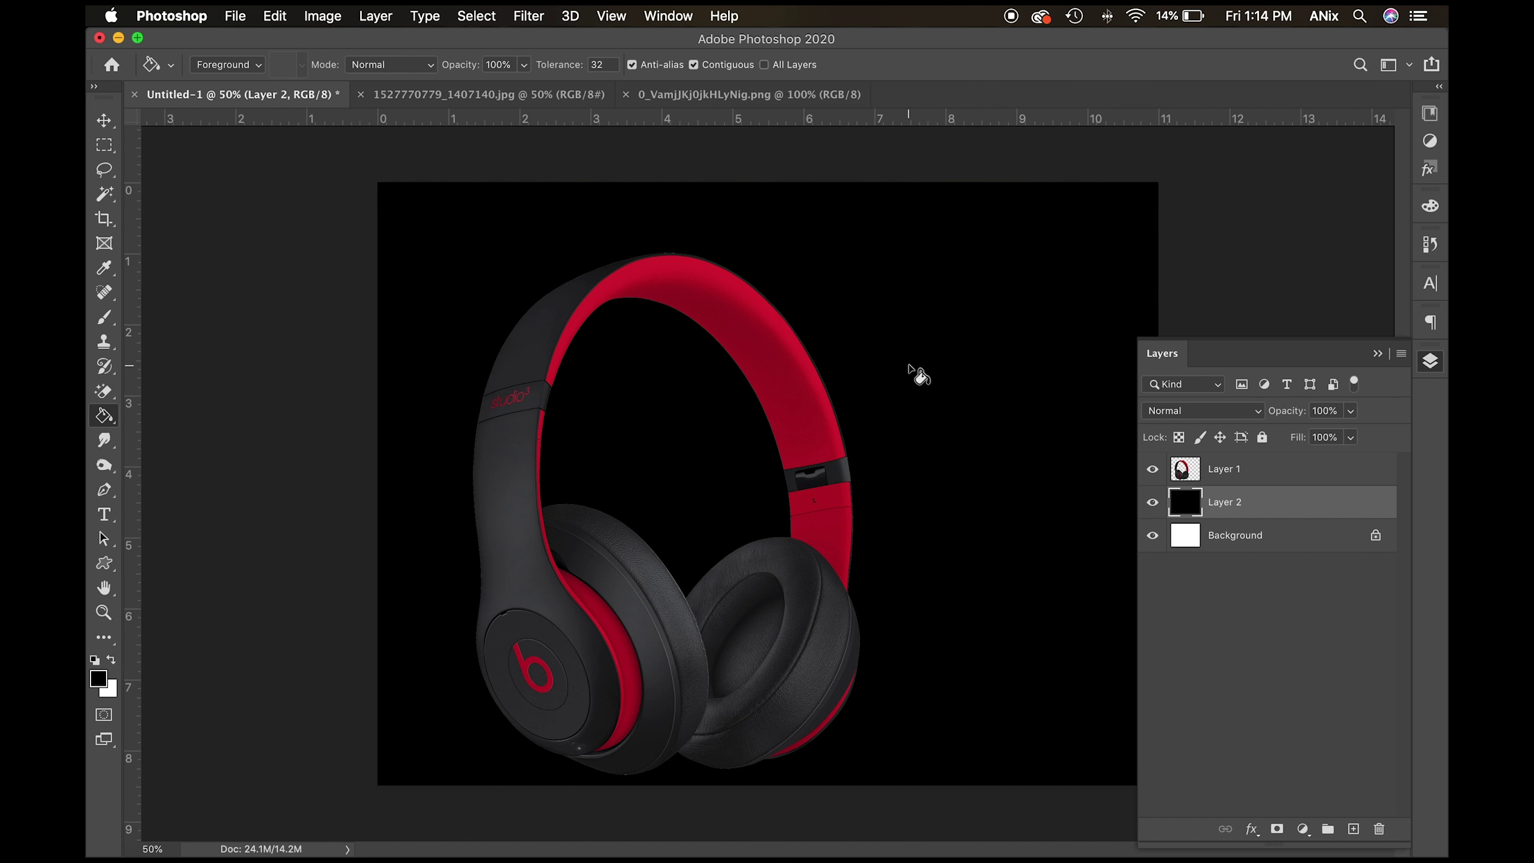
left_click(1152, 502)
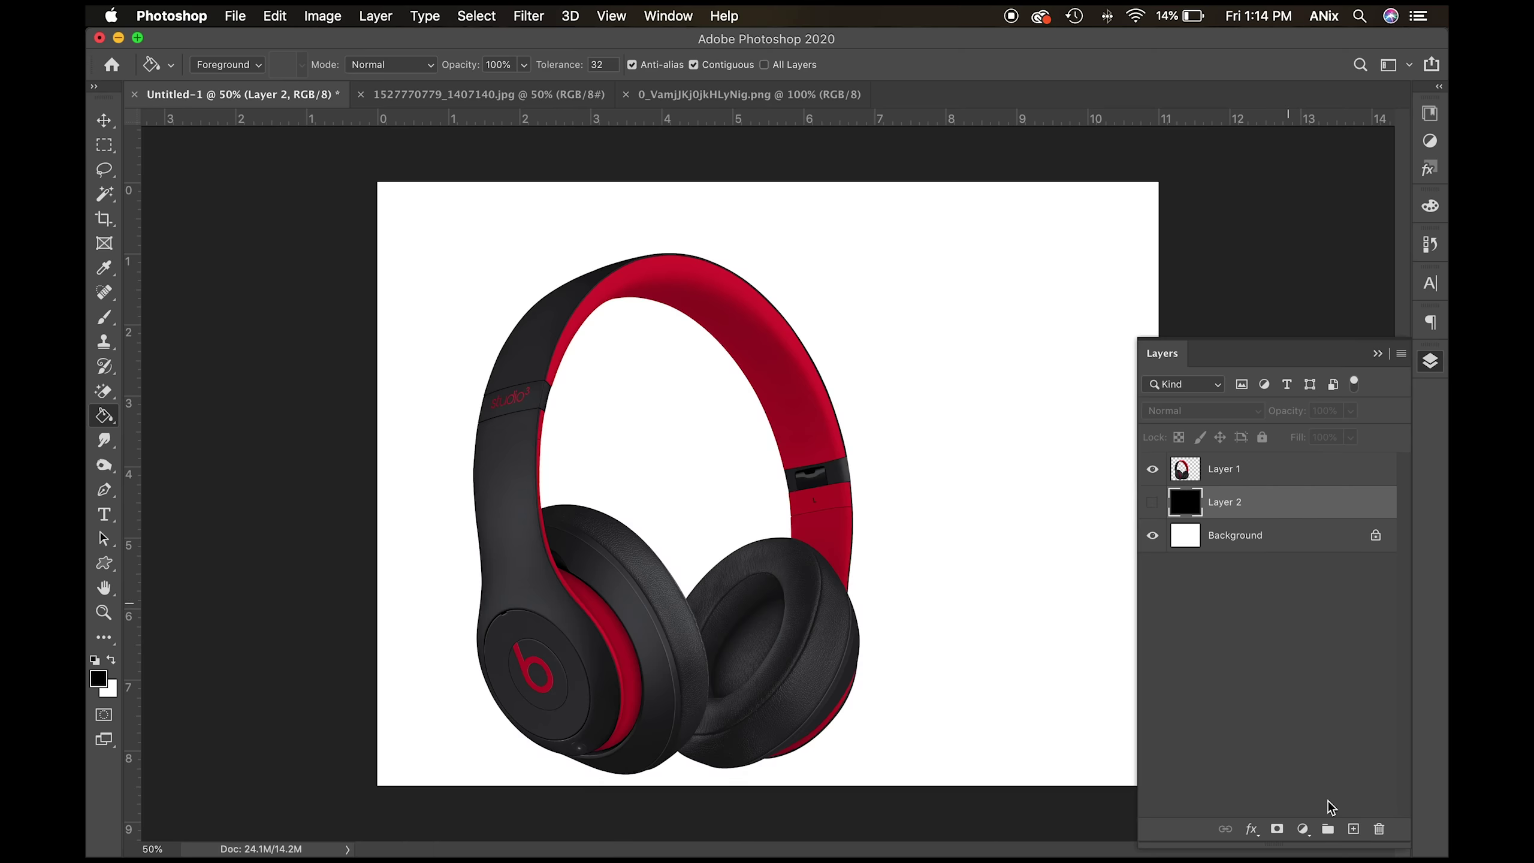
Add a new layer above it named 'gradient'.
left_click(1357, 831)
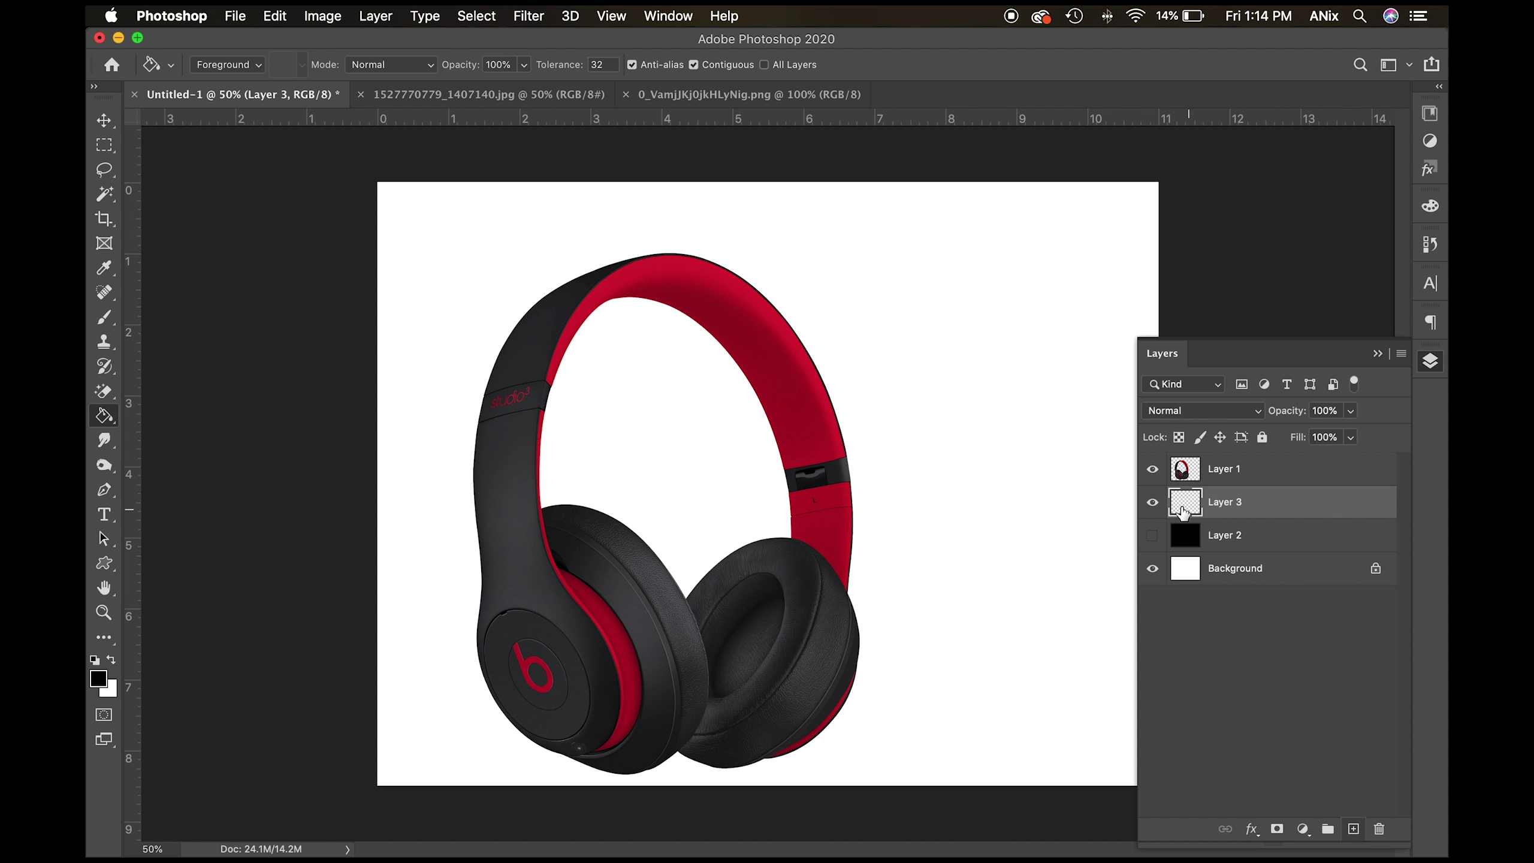
double_click(1225, 502)
type("g")
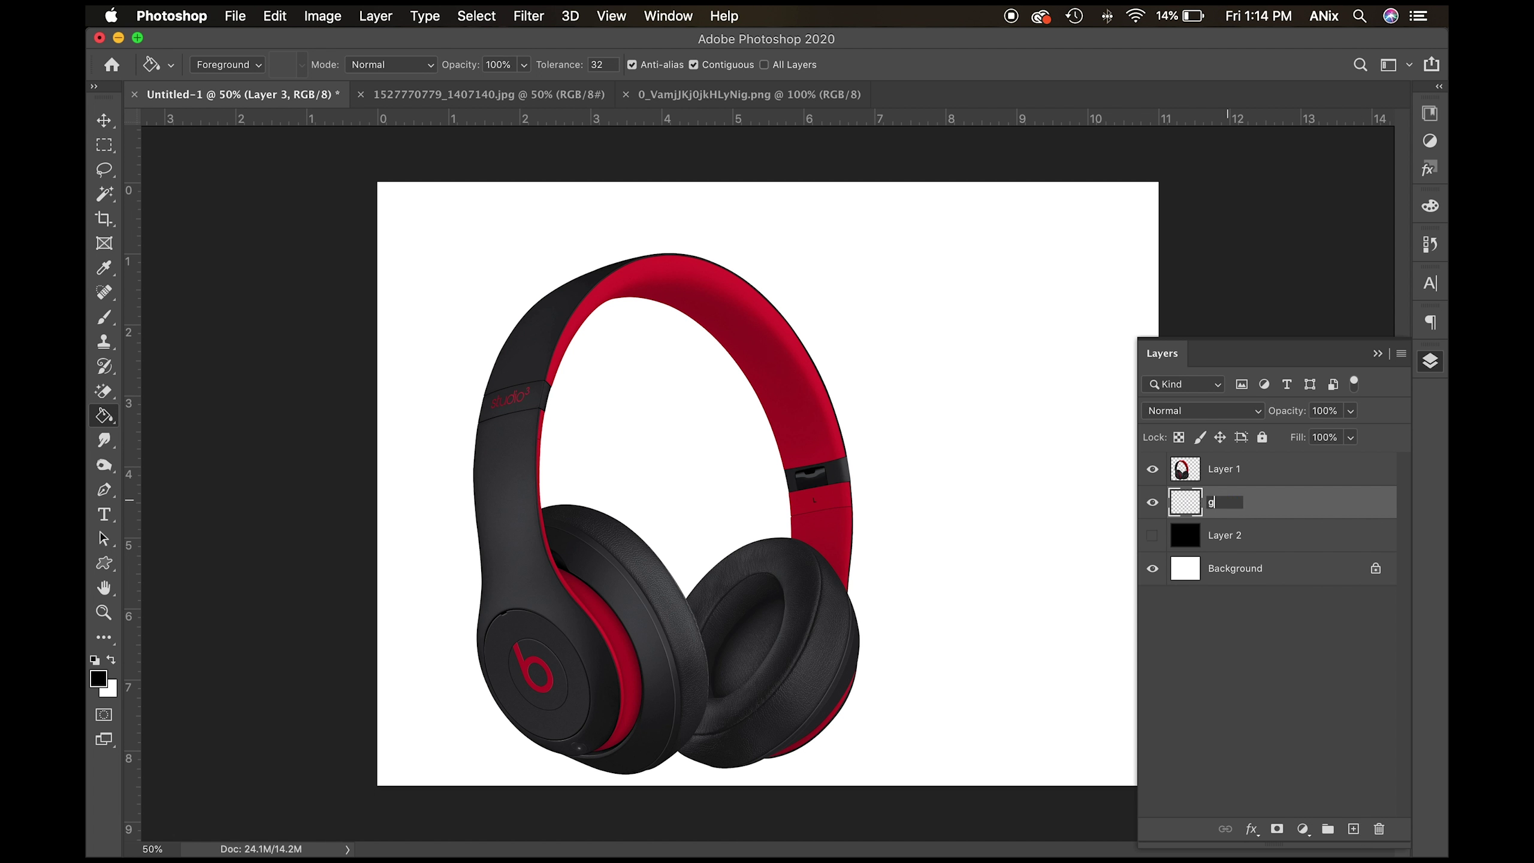
type("radient")
key("Return")
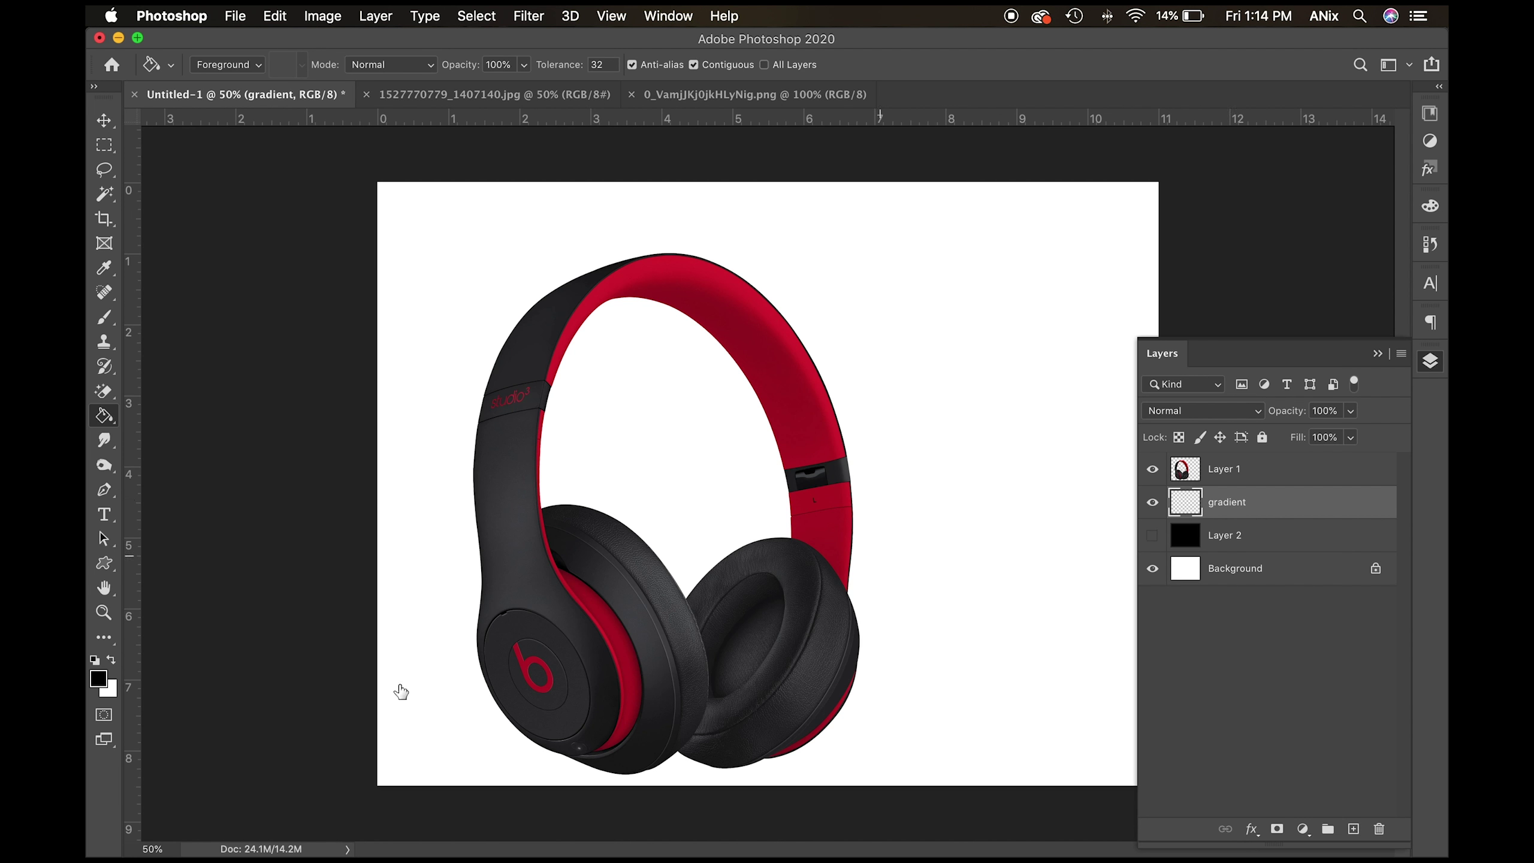
left_click(98, 679)
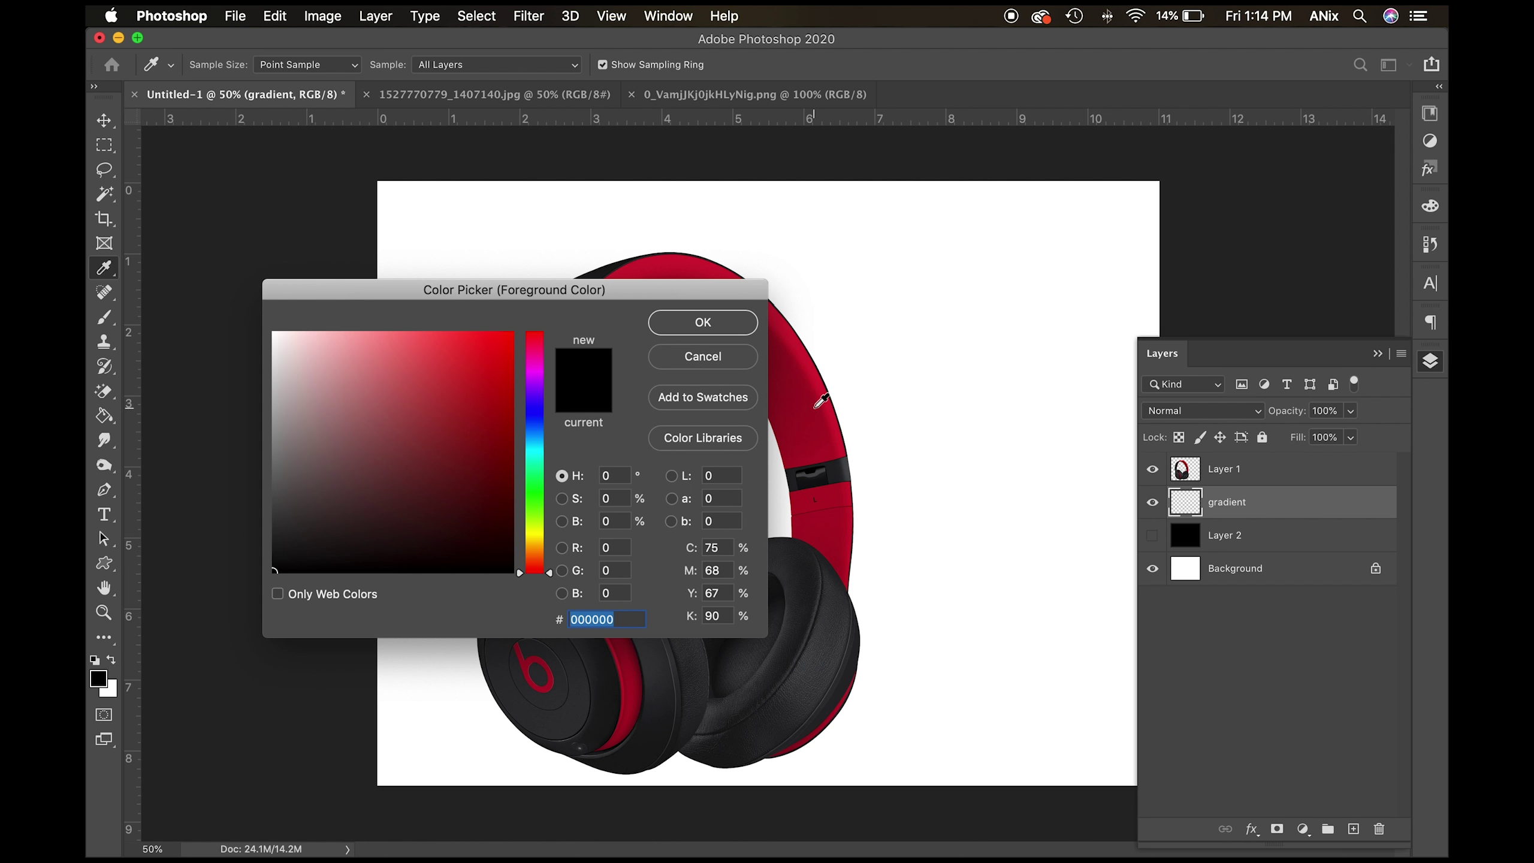
Sample headband reds for foreground and background, with background dark red a61124.
left_click(817, 390)
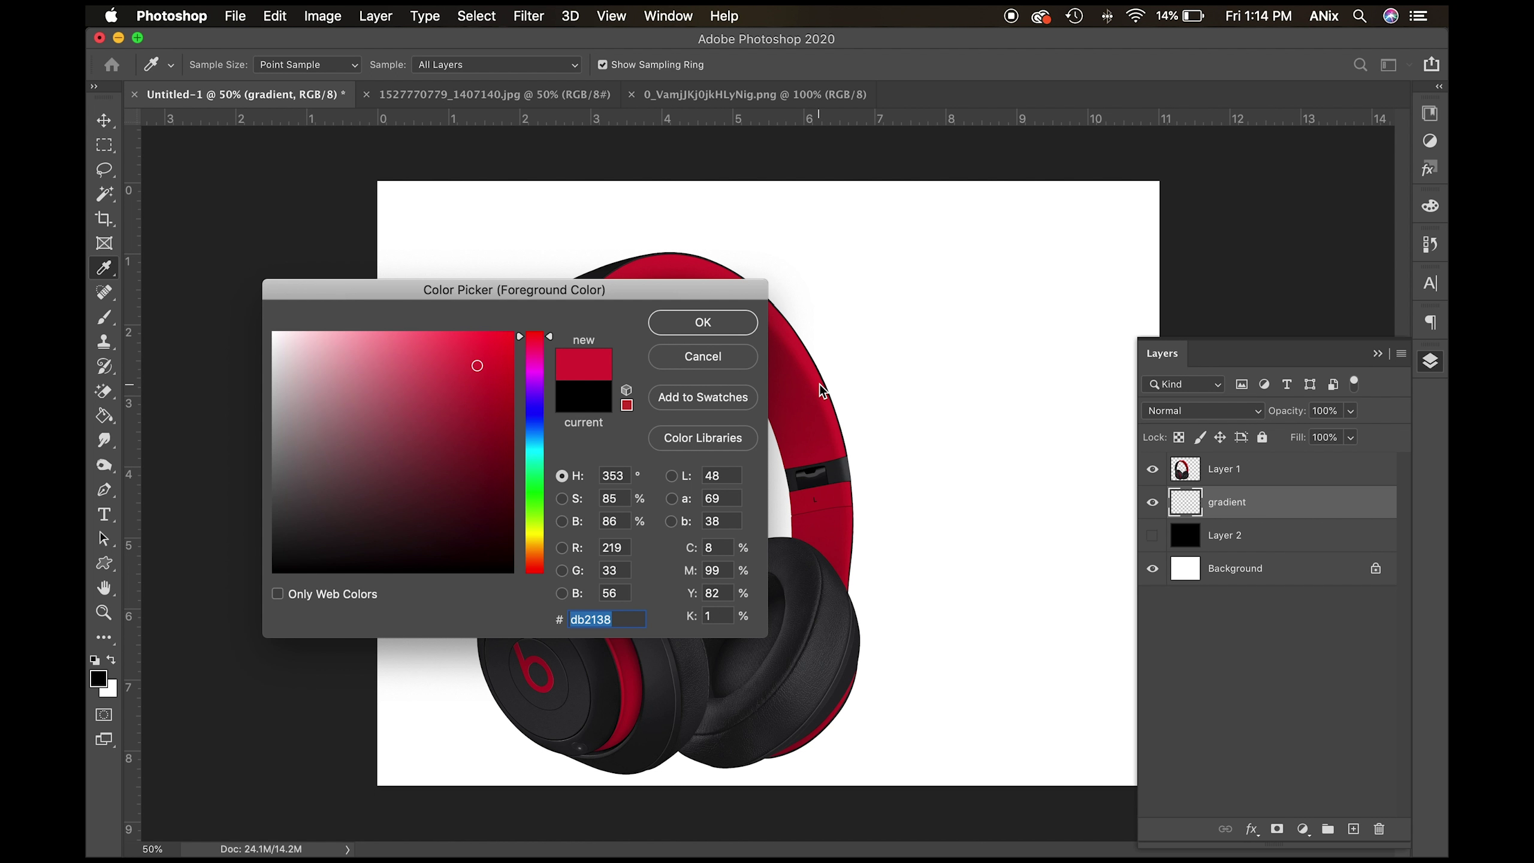
left_click(704, 323)
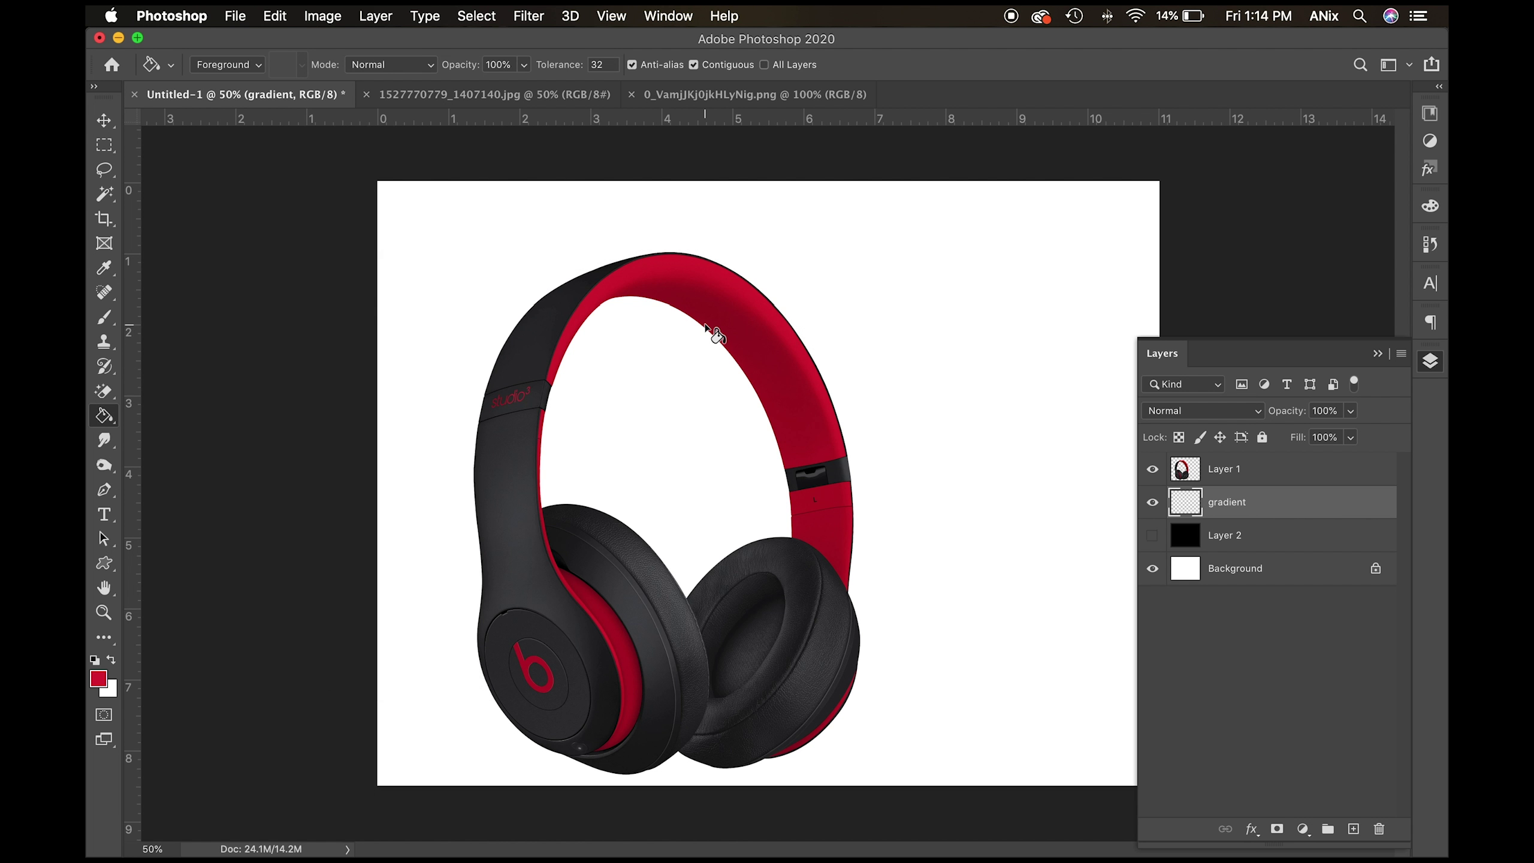
left_click(112, 689)
left_click(796, 389)
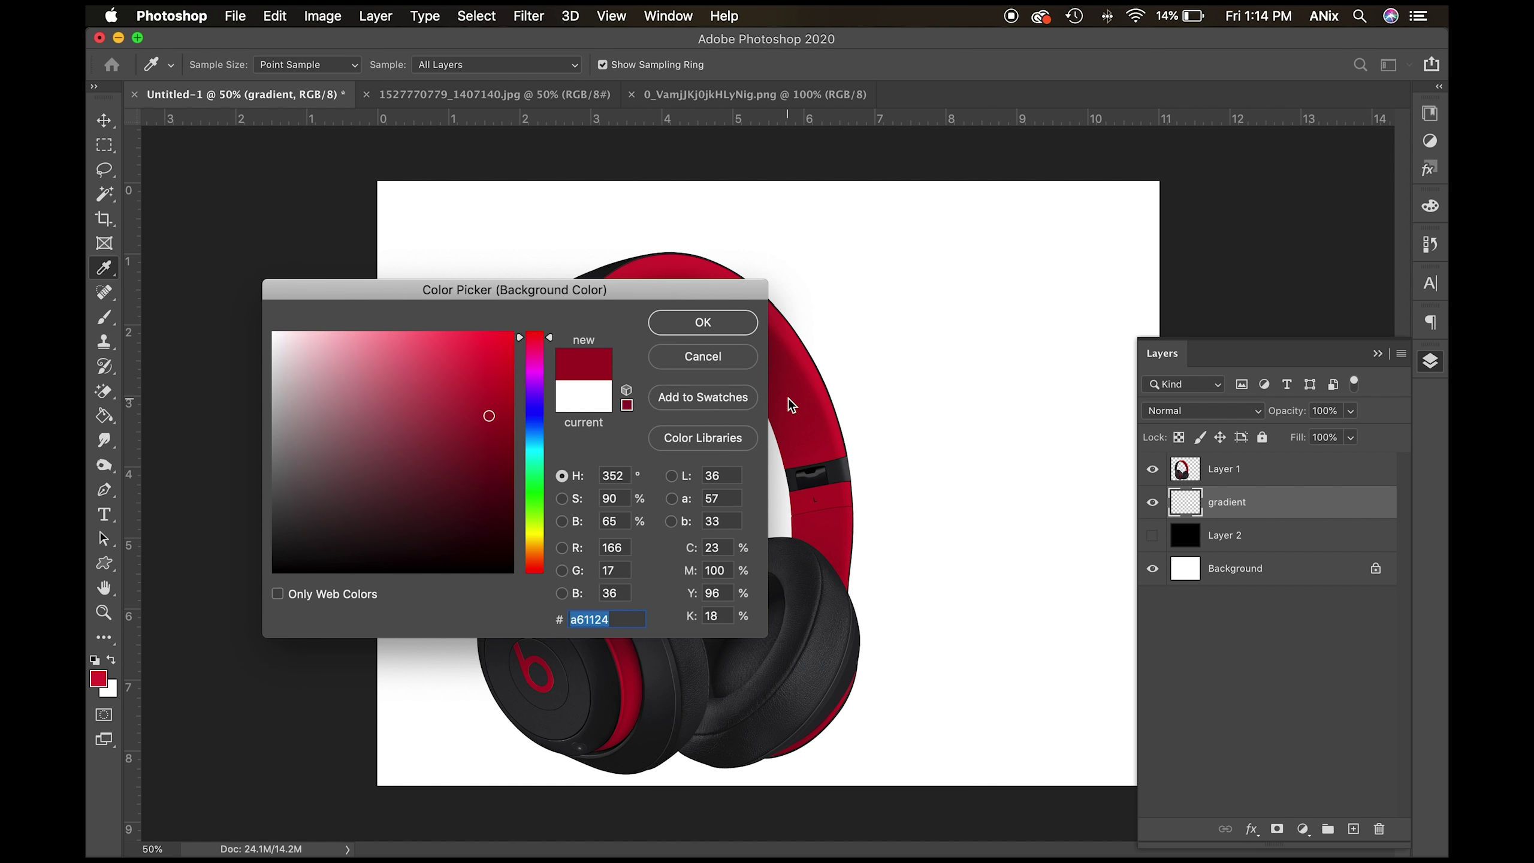
left_click(701, 326)
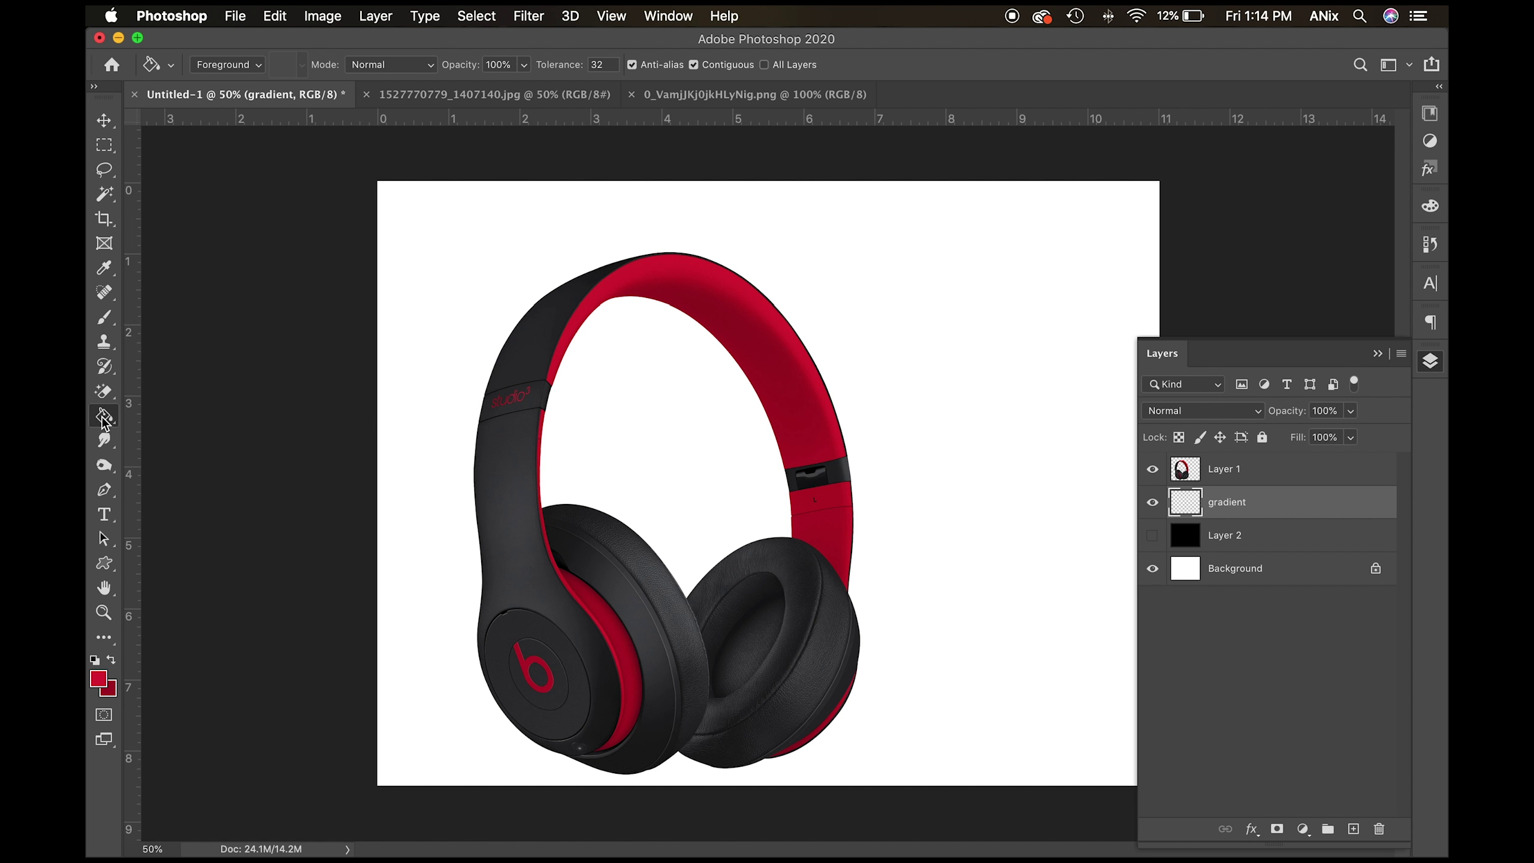
Switch to the Gradient Tool and open the Gradient Editor.
left_click_drag(104, 422, 164, 424)
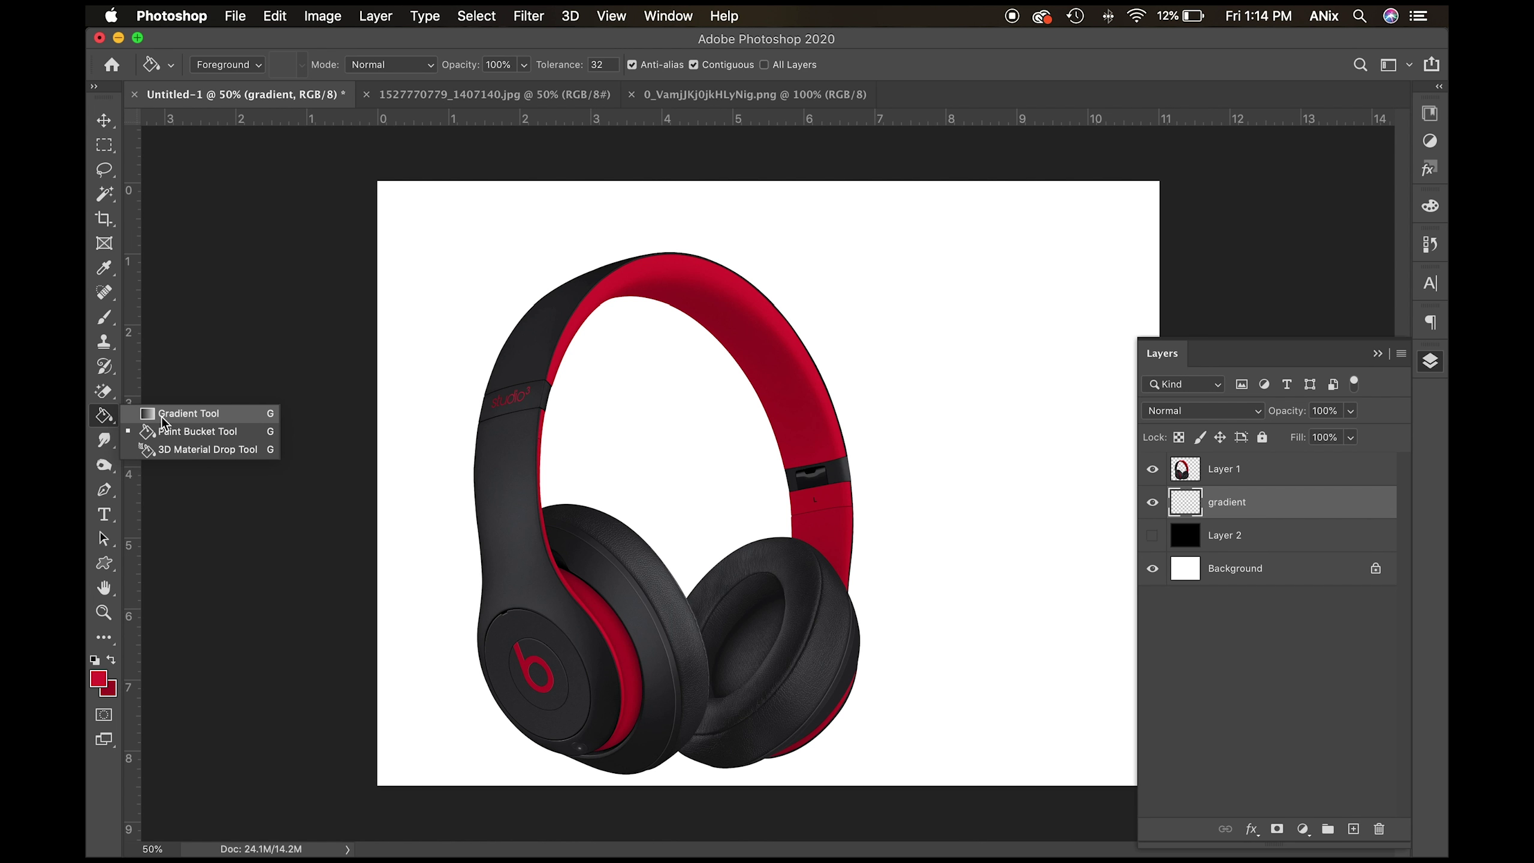
left_click(163, 417)
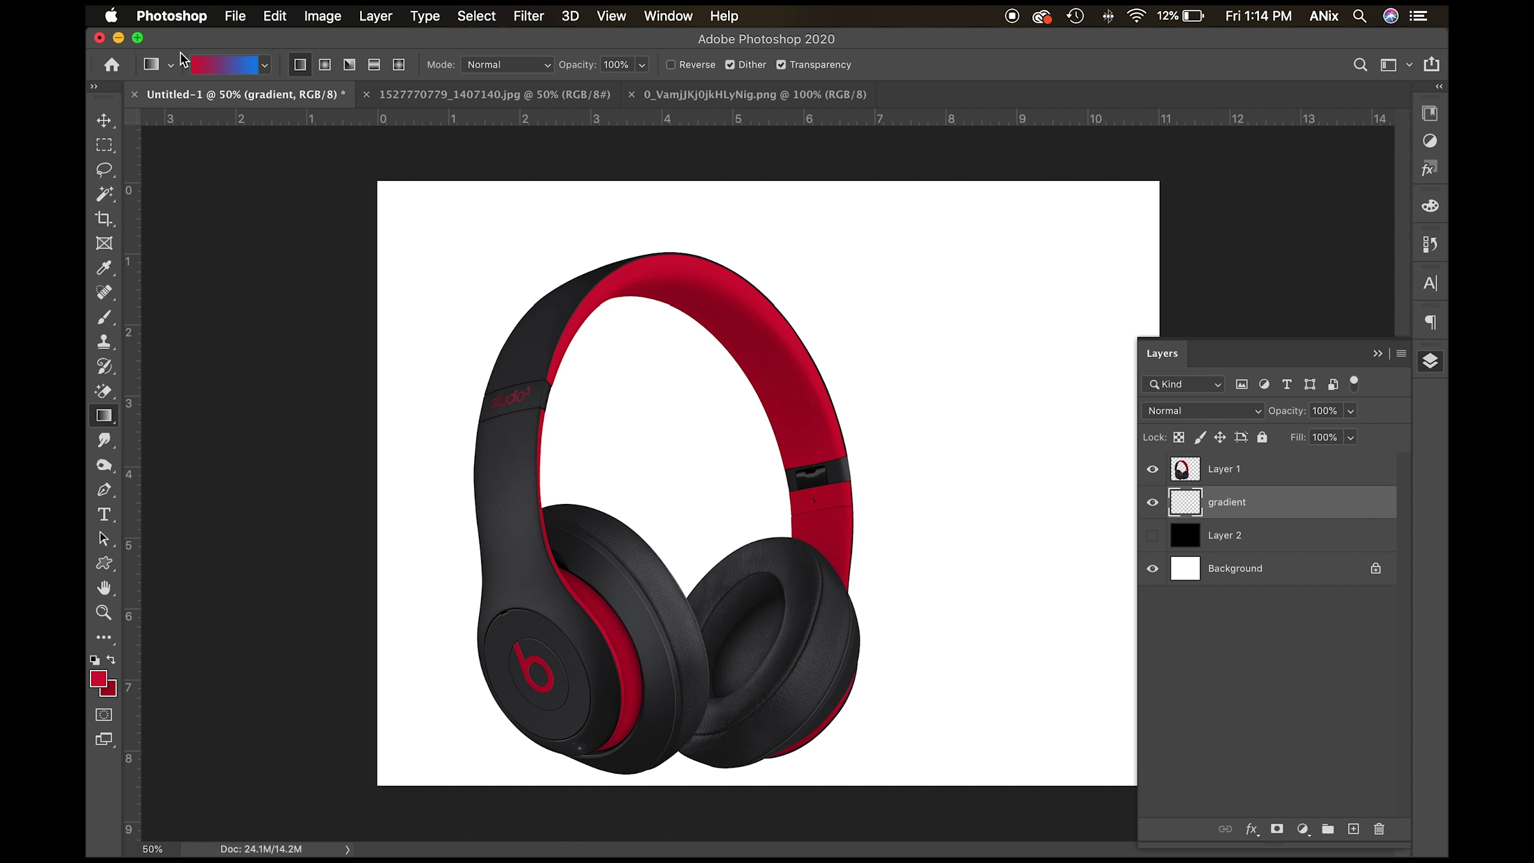
left_click(237, 70)
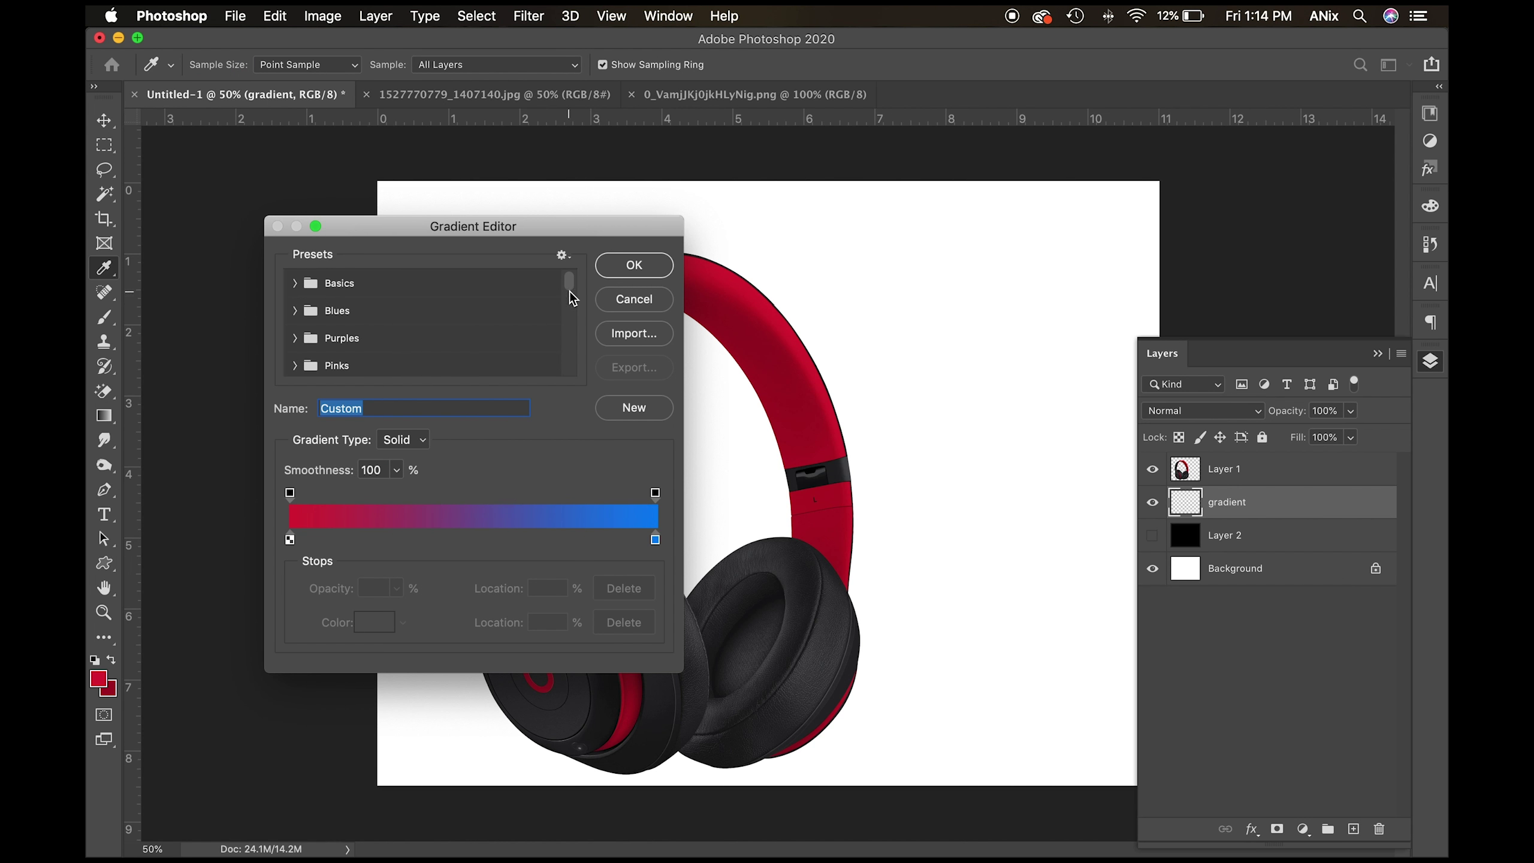
Set the gradient's left and right stops to reds sampled from the headband.
scroll(570, 312, "down", 5)
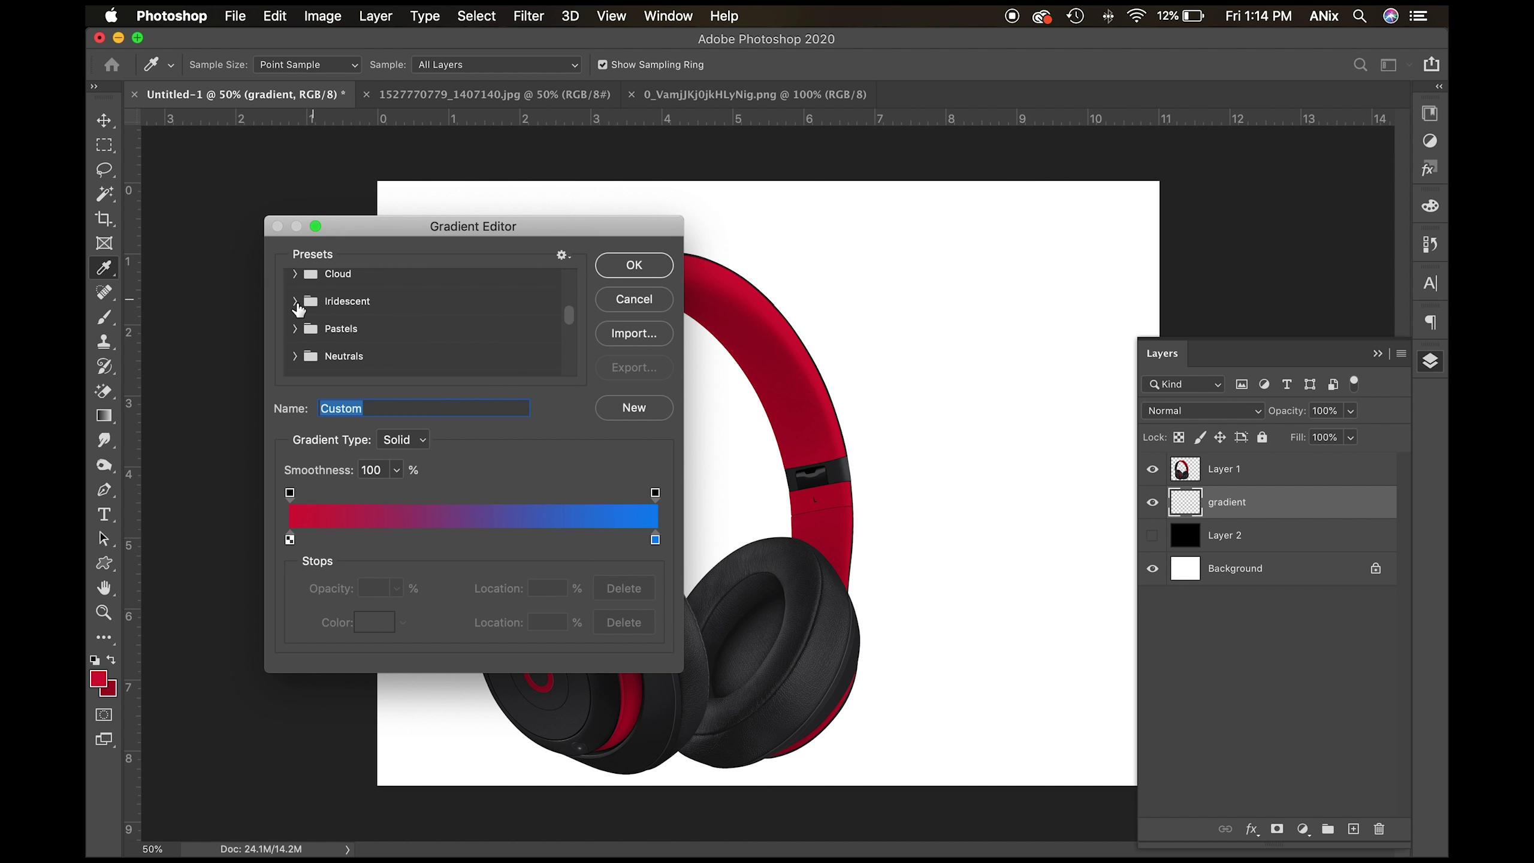
left_click(296, 302)
scroll(570, 330, "down", 4)
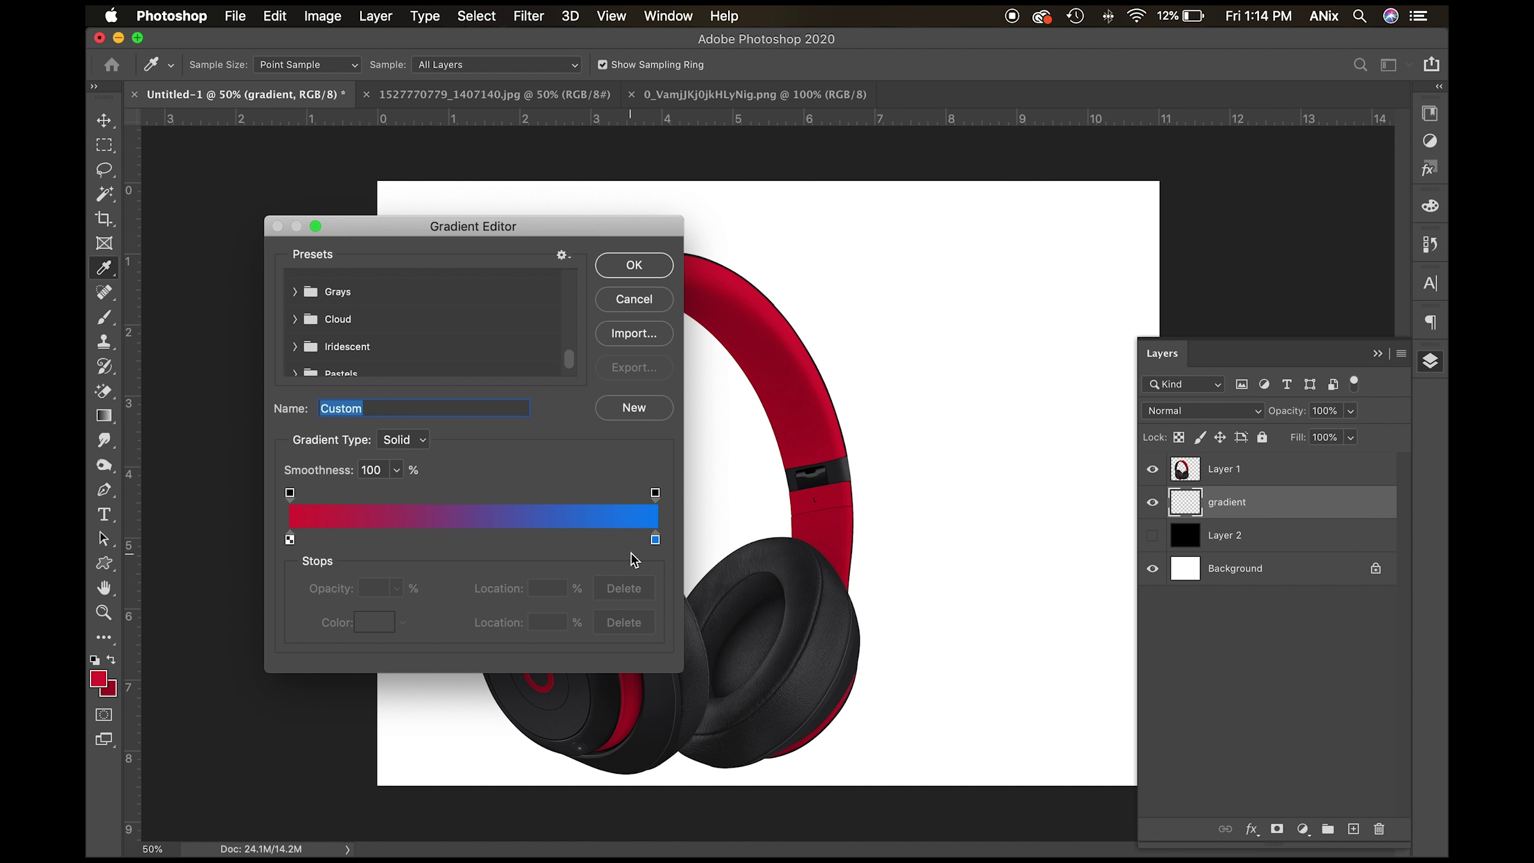
double_click(290, 540)
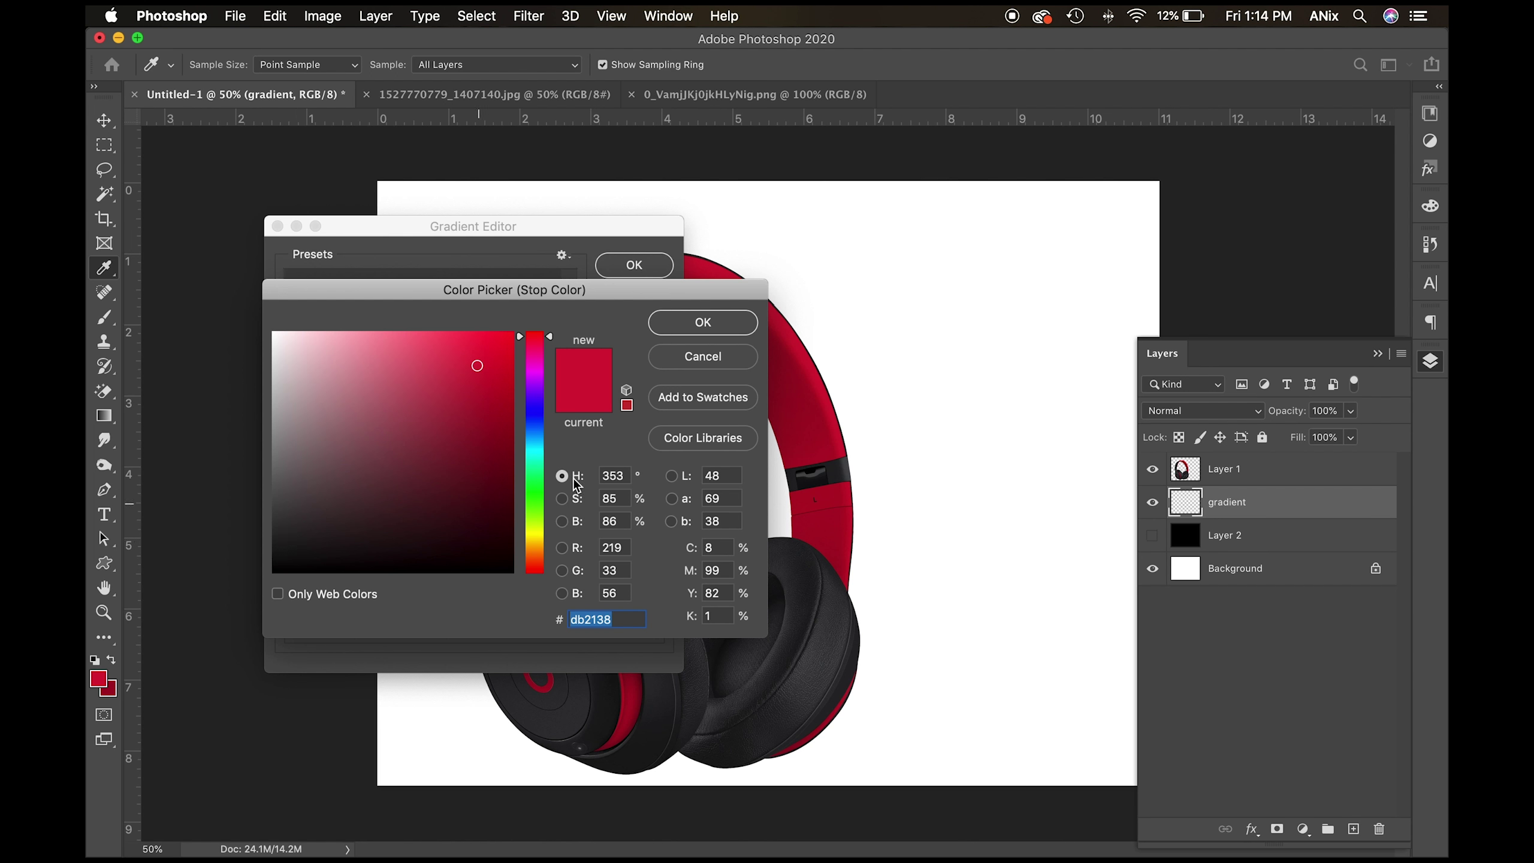
left_click(821, 385)
left_click(703, 322)
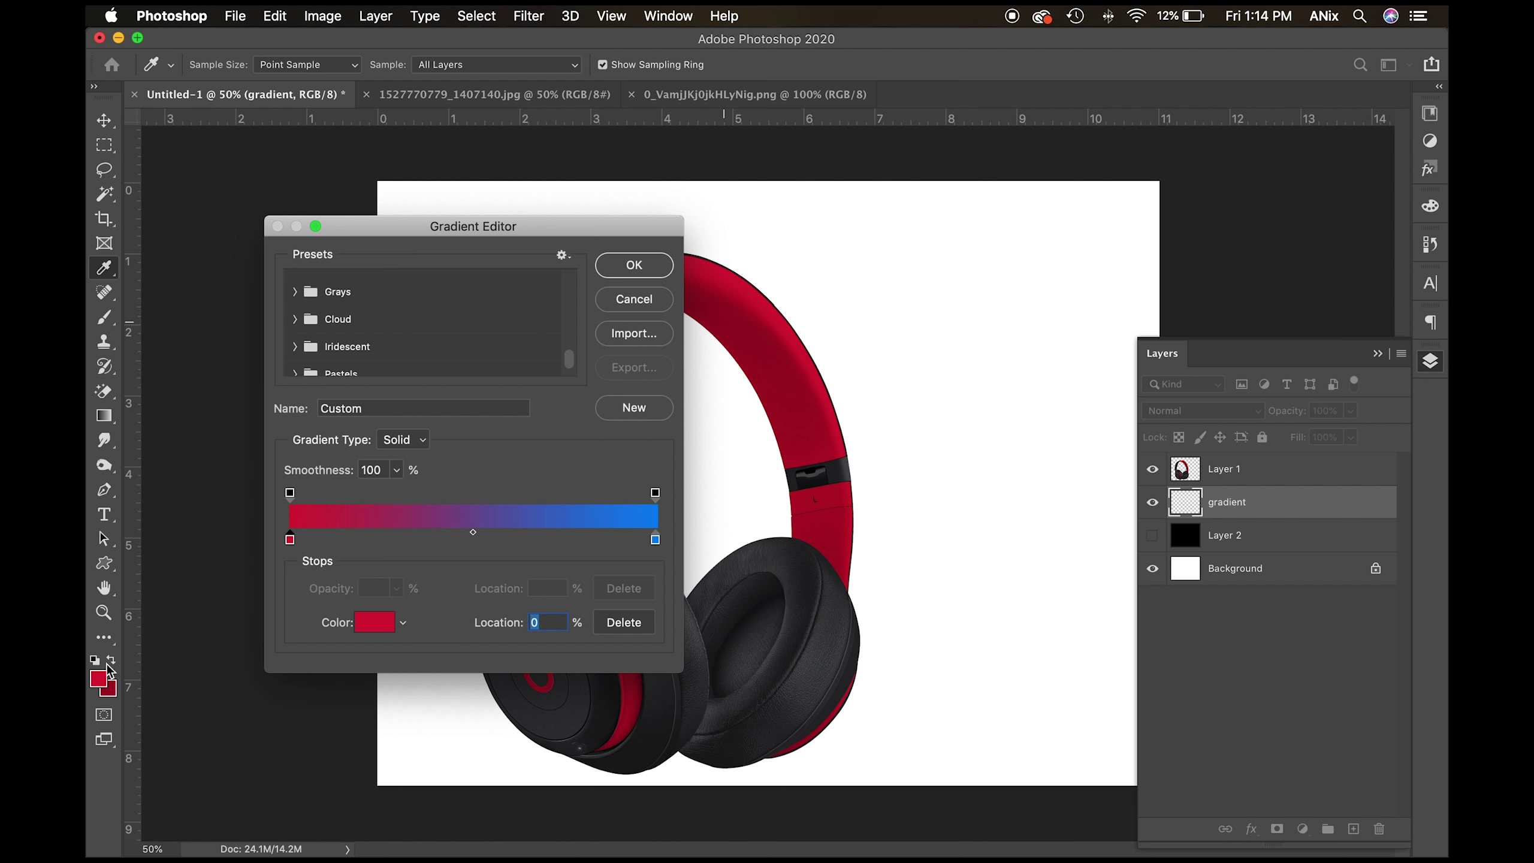
double_click(655, 539)
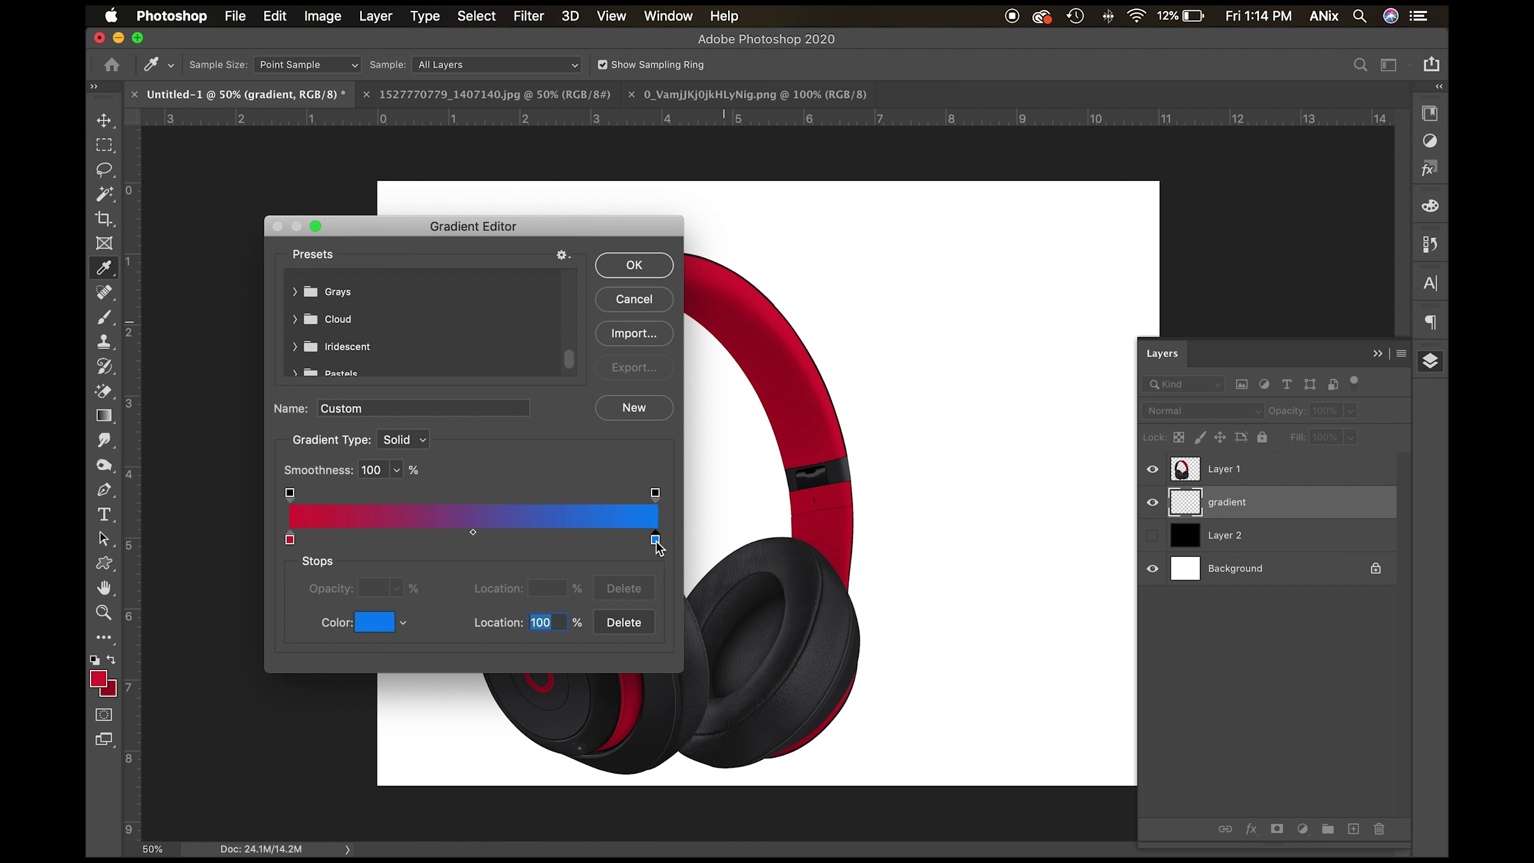
left_click(800, 397)
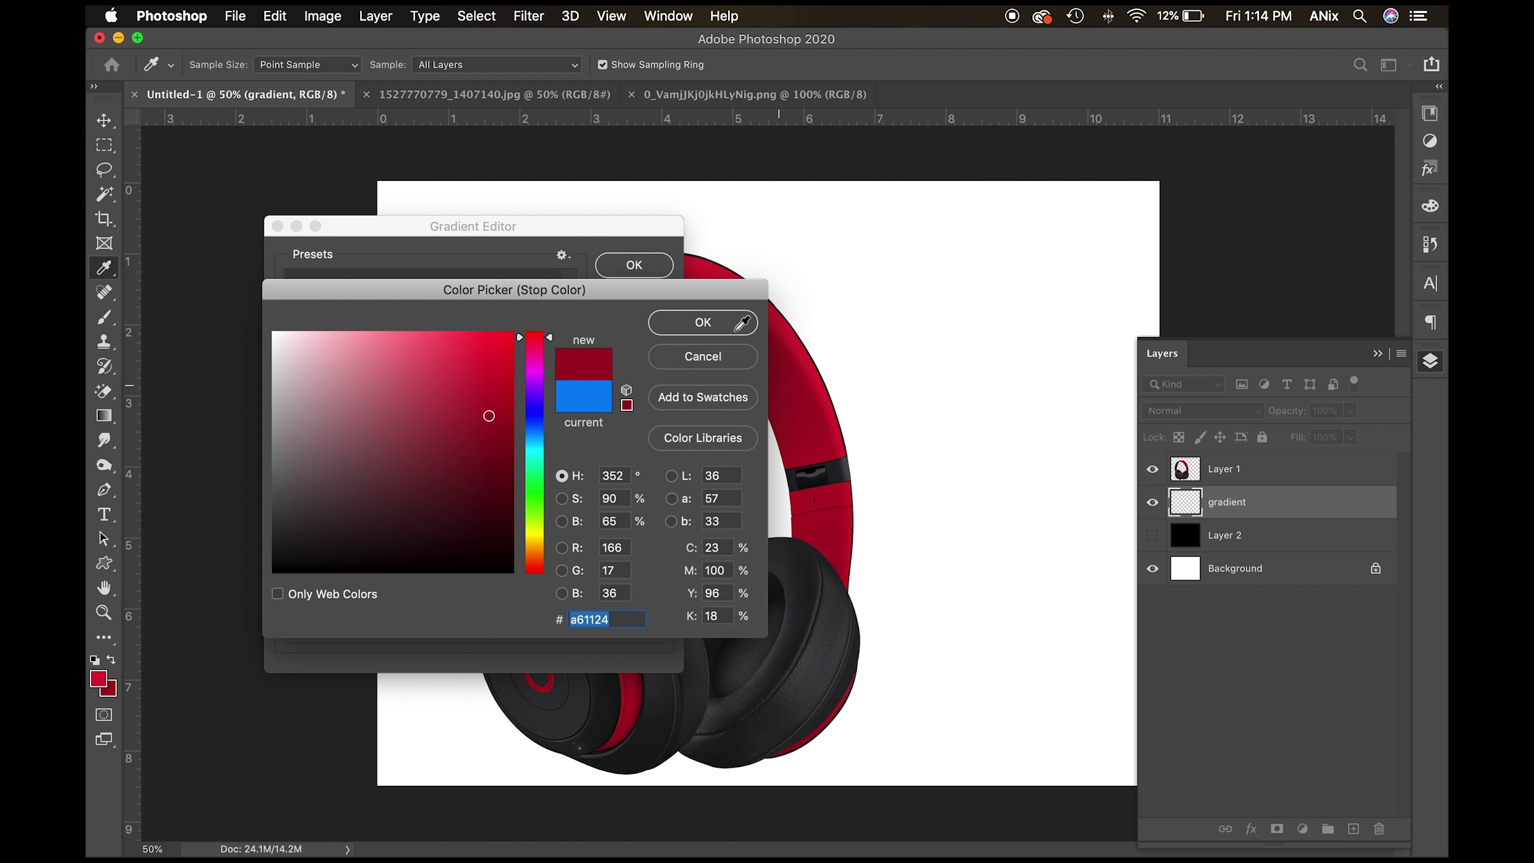
left_click(722, 327)
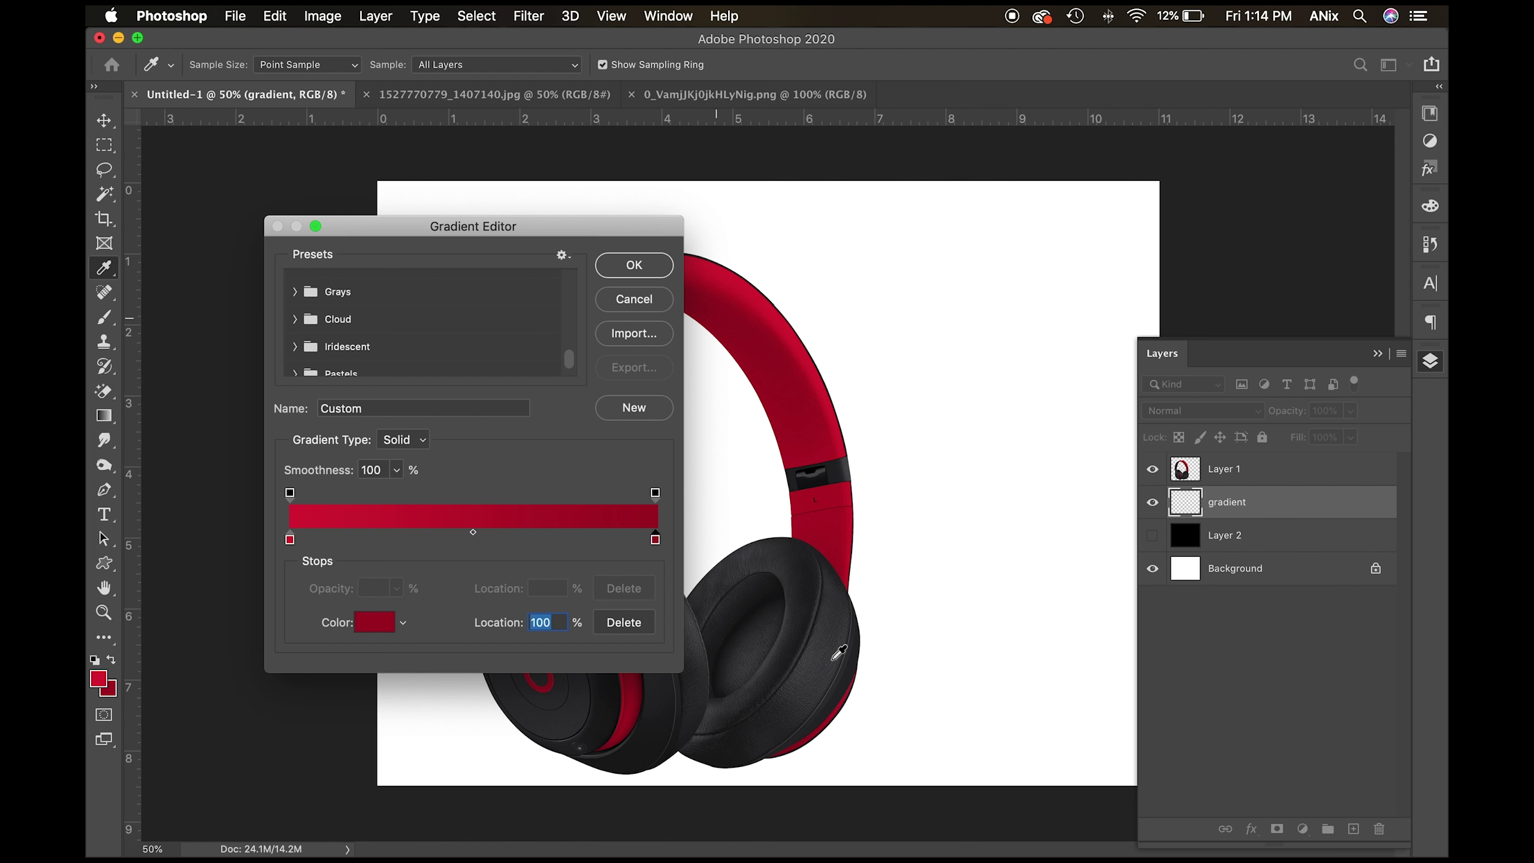
Add a pure black colour stop to the gradient.
left_click(430, 538)
double_click(430, 539)
left_click_drag(430, 541, 274, 571)
left_click(685, 325)
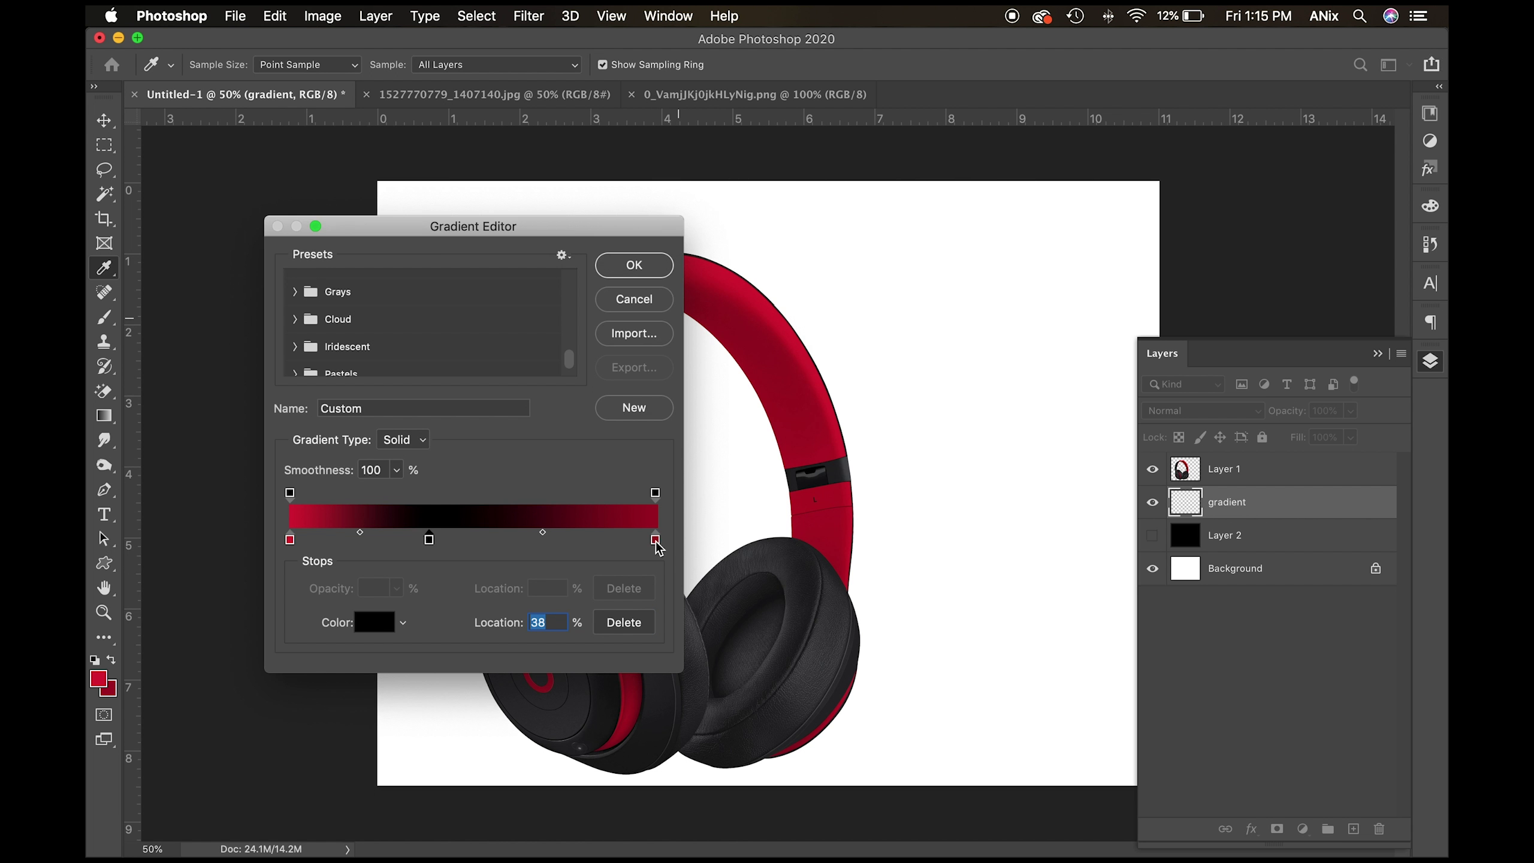
Rearrange the stops so the gradient runs red to black, with a red stop at 45%.
mouse_move(656, 540)
left_mouse_down()
mouse_move(382, 544)
mouse_move(363, 566)
mouse_move(360, 541)
mouse_move(676, 545)
left_mouse_up()
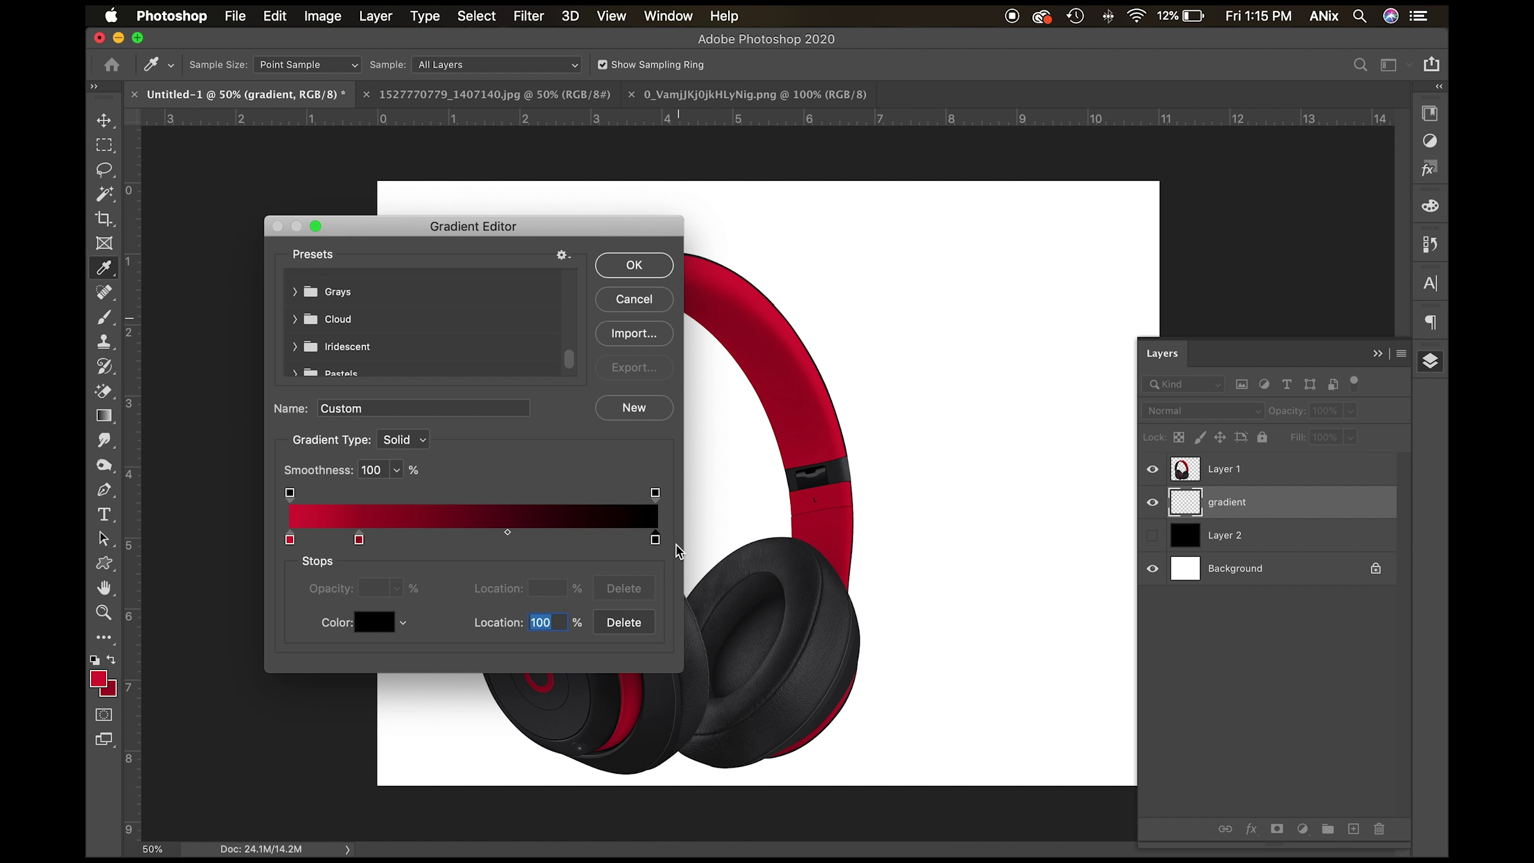
left_click_drag(361, 541, 444, 544)
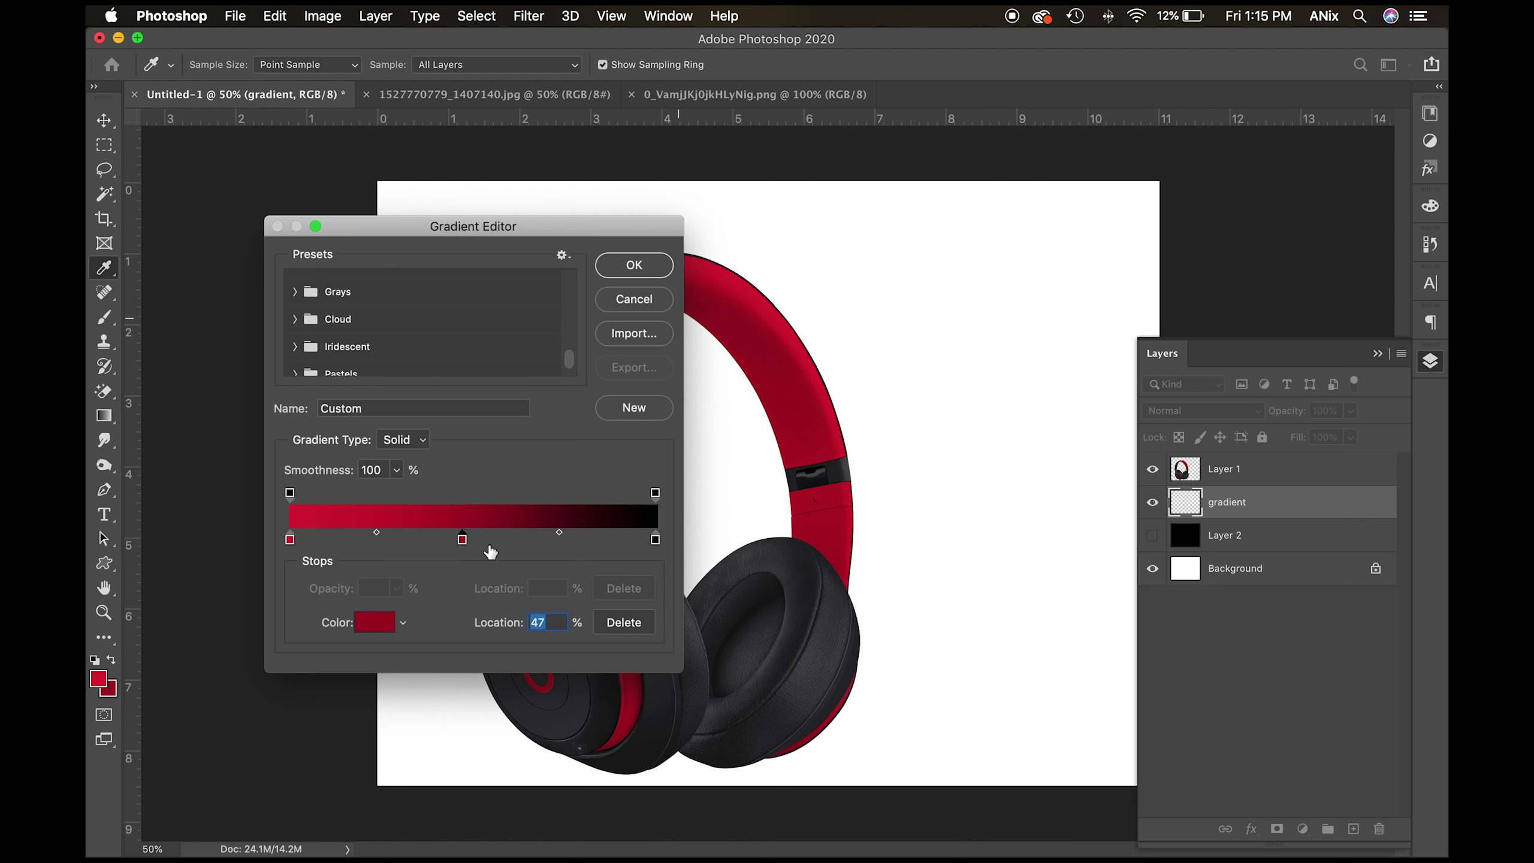
left_click_drag(464, 545, 461, 601)
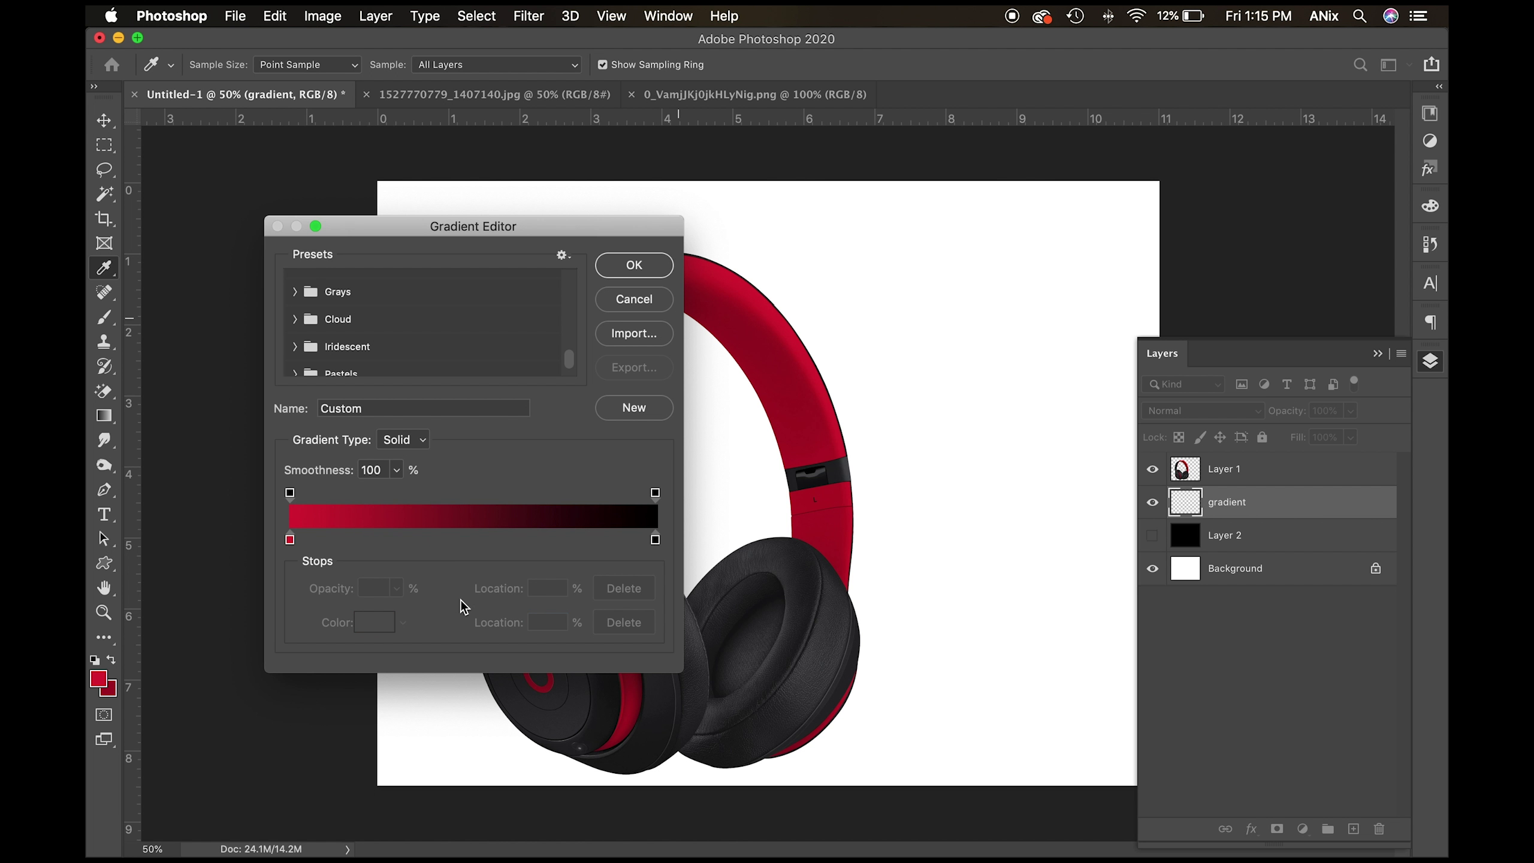
left_click(454, 540)
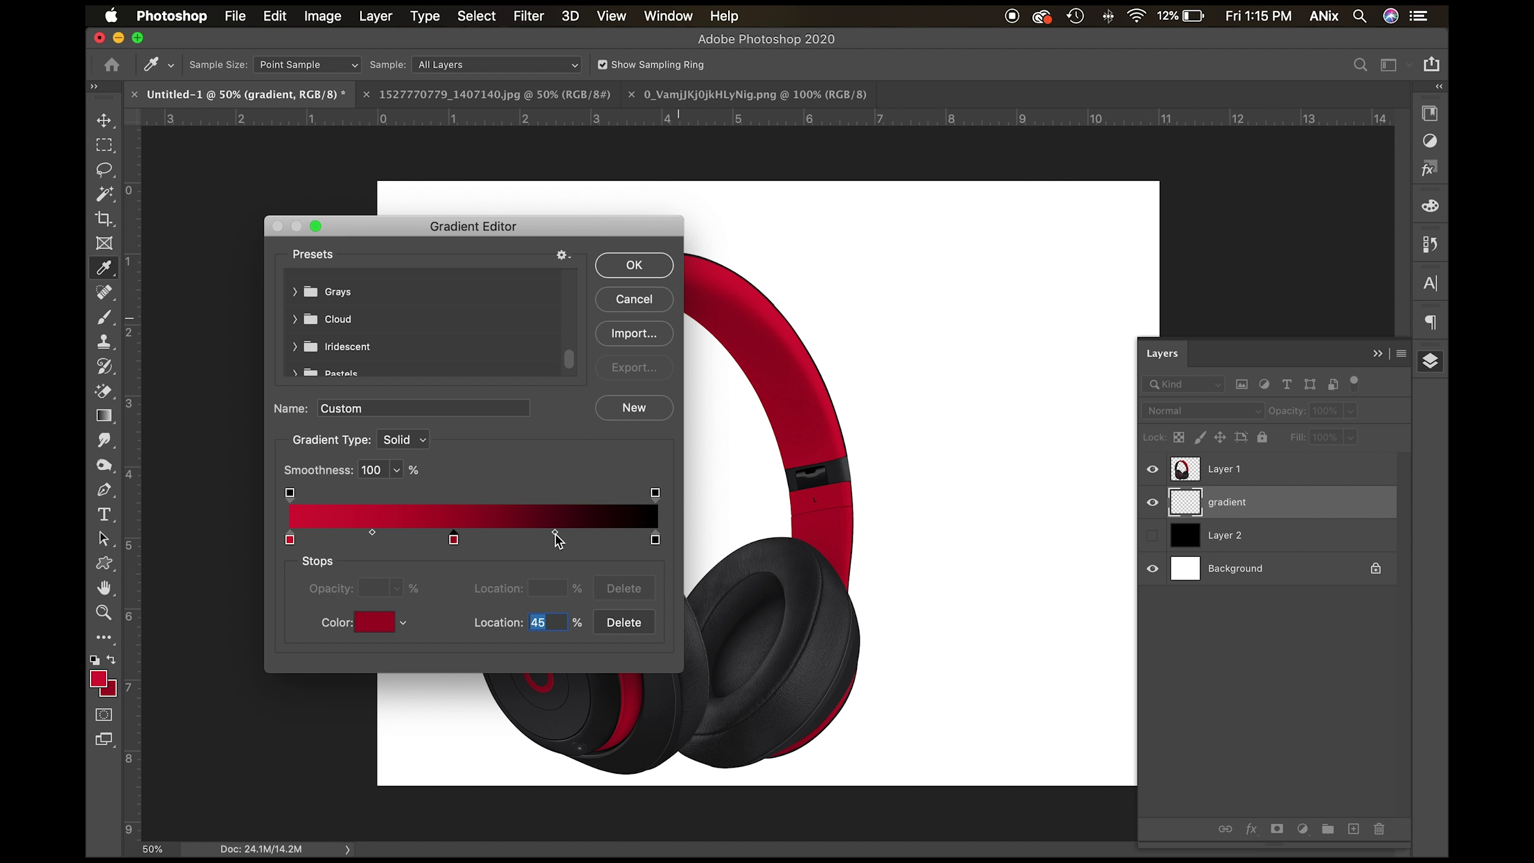
left_click_drag(555, 533, 631, 537)
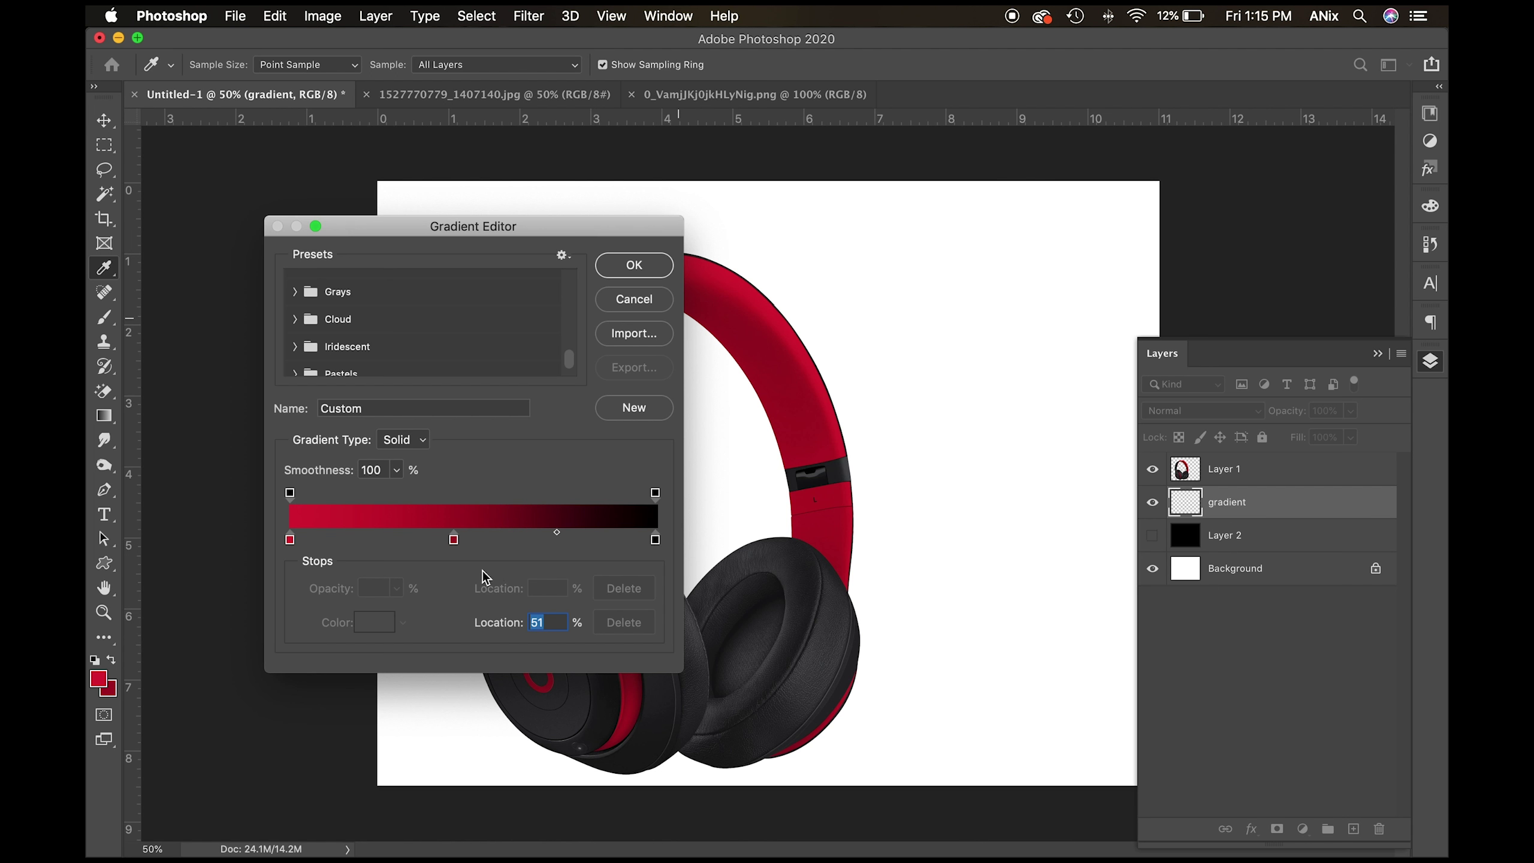
Accept the red-to-black gradient and test linear fills on the layer, undoing them.
left_click_drag(456, 540, 460, 541)
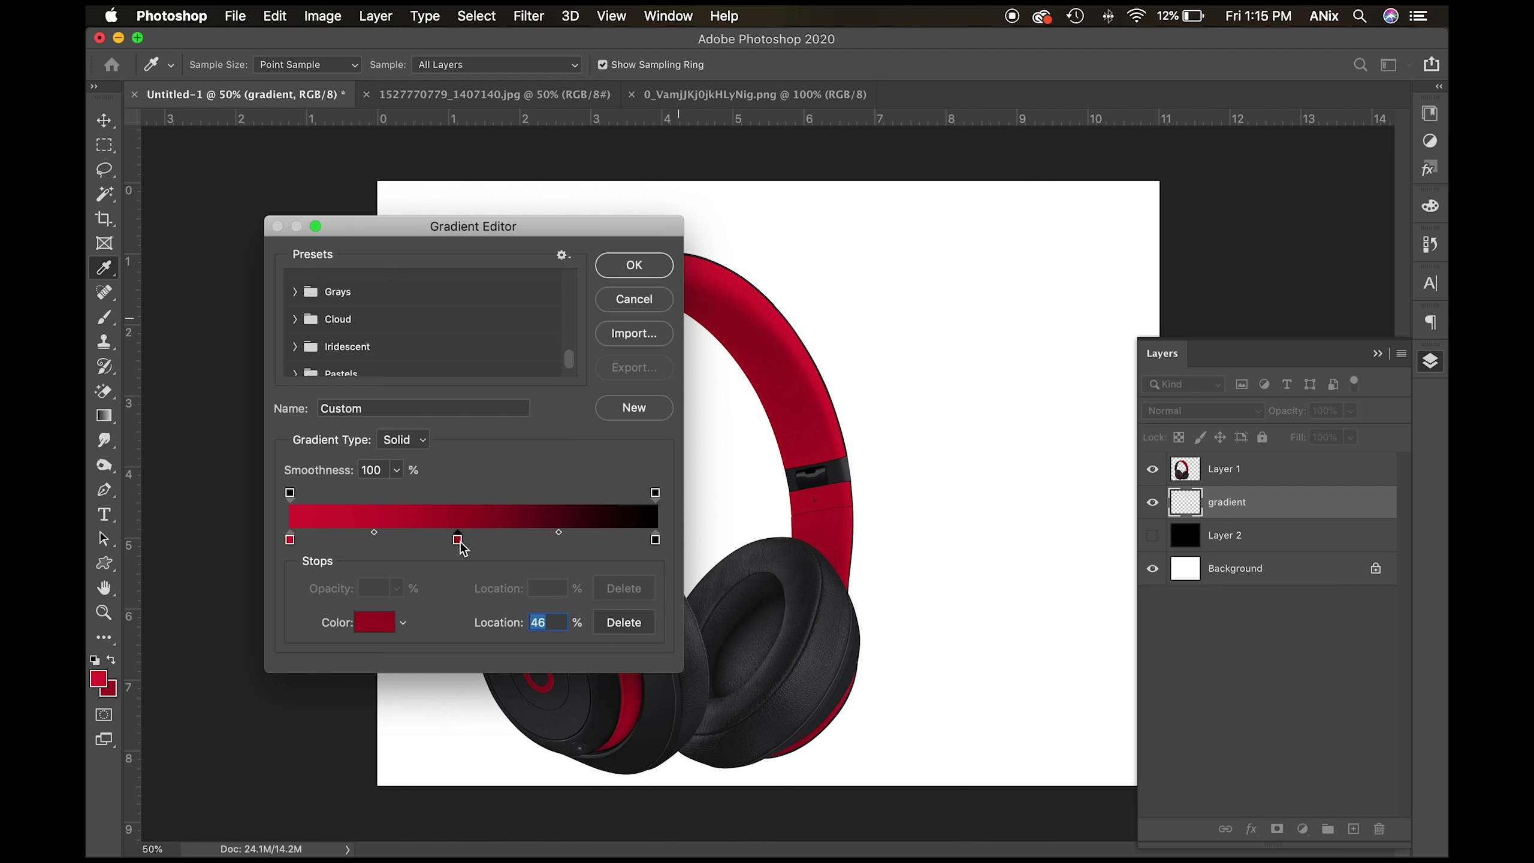
left_click(625, 270)
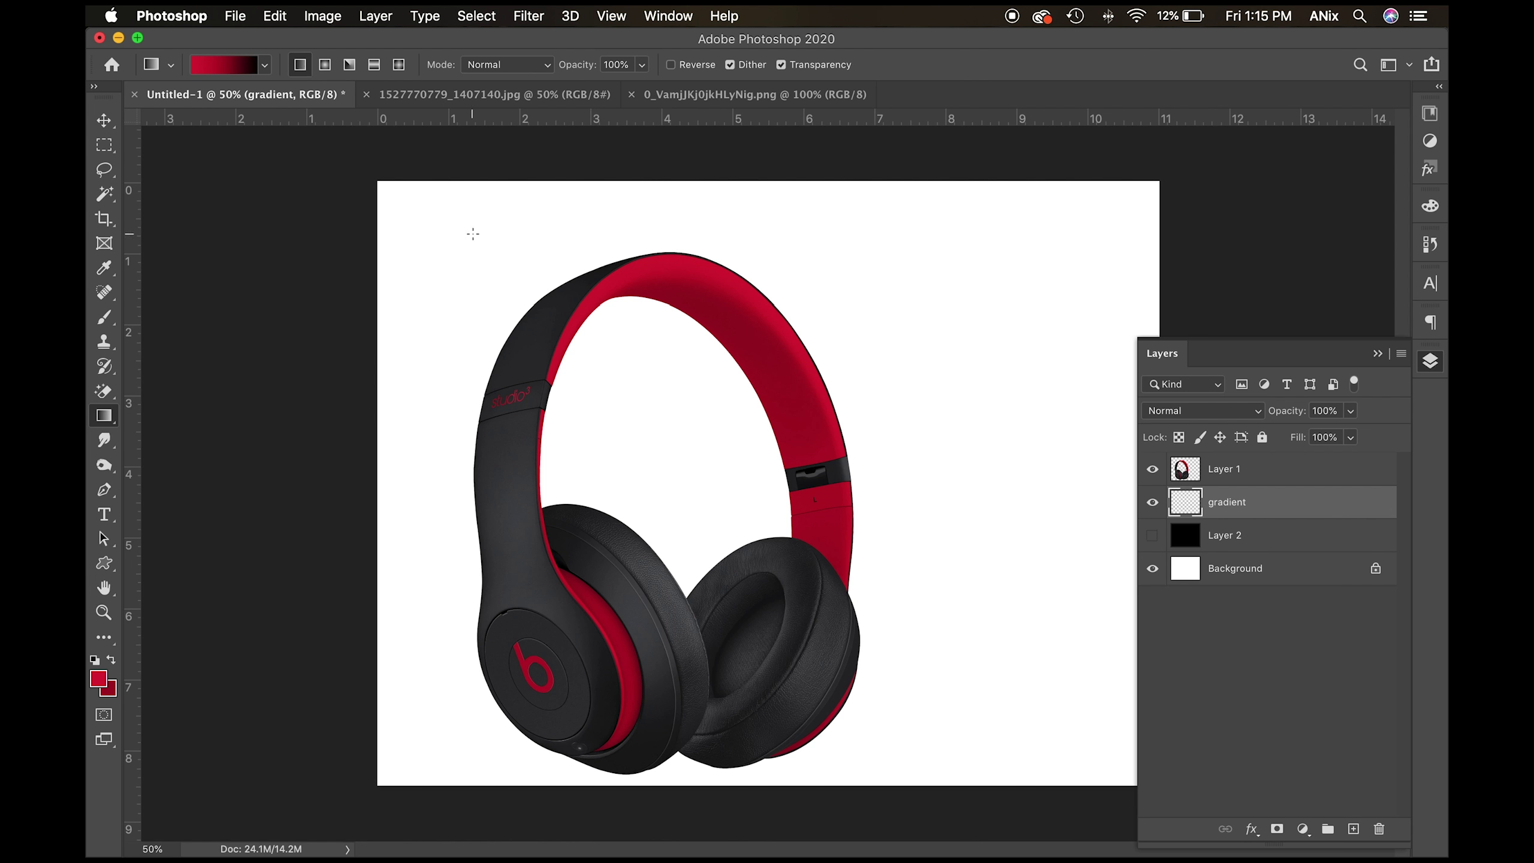
left_click_drag(473, 234, 1025, 637)
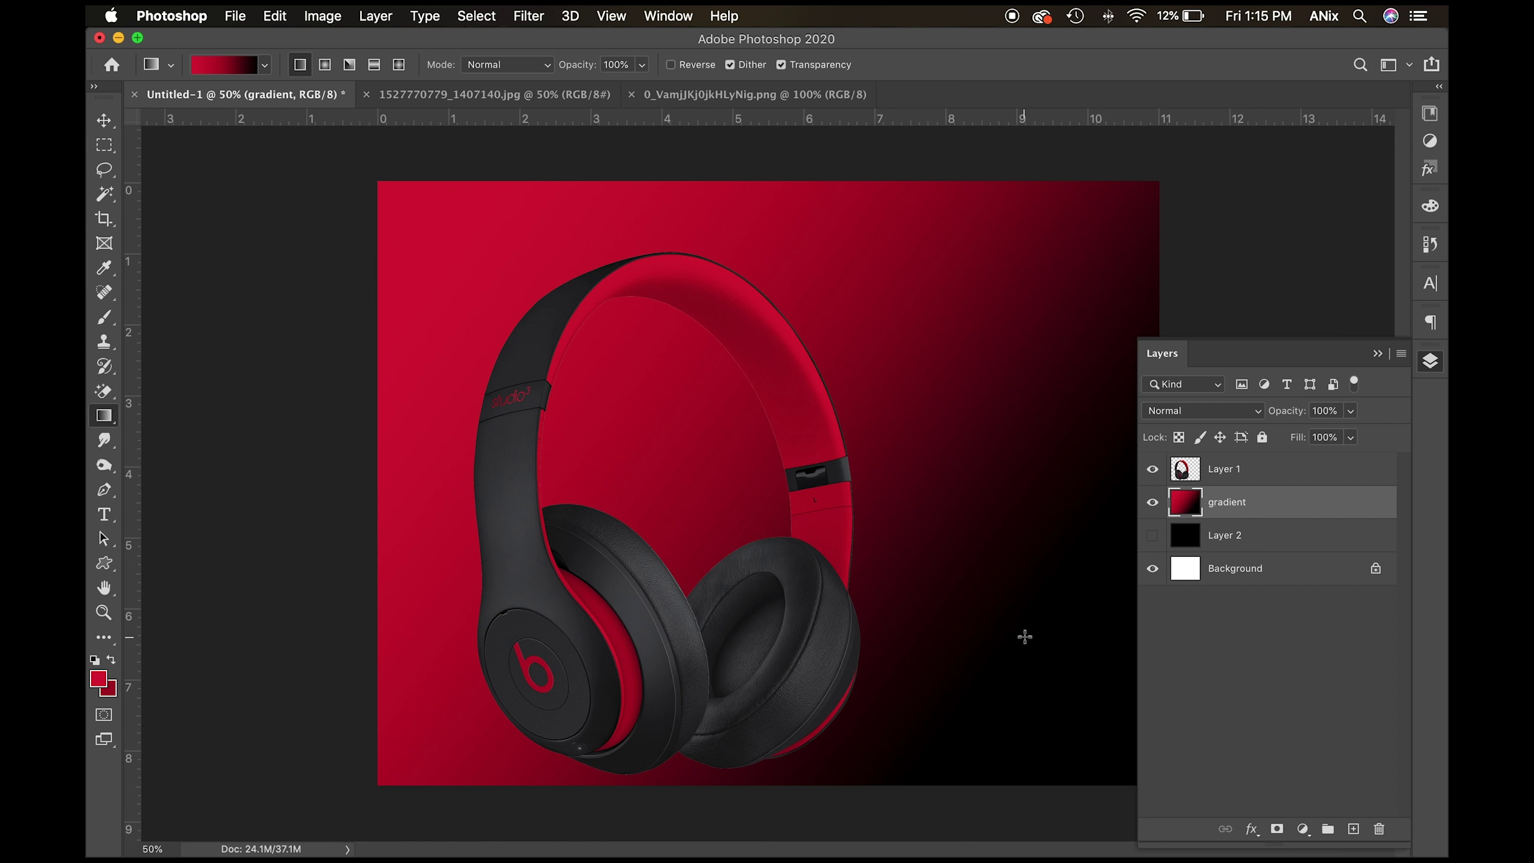
key("super+z")
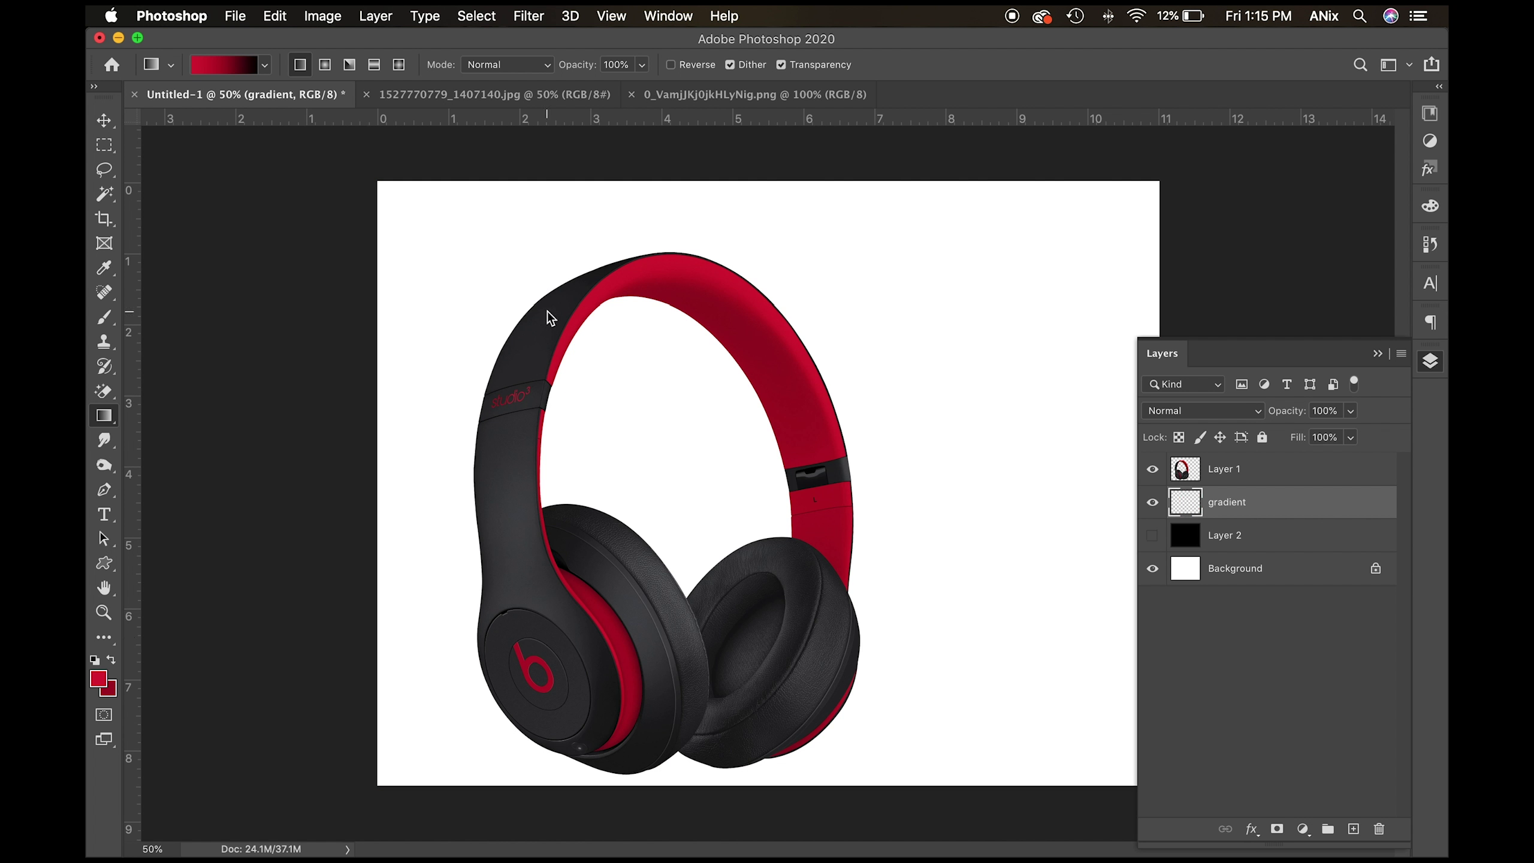
key("super+shift+z")
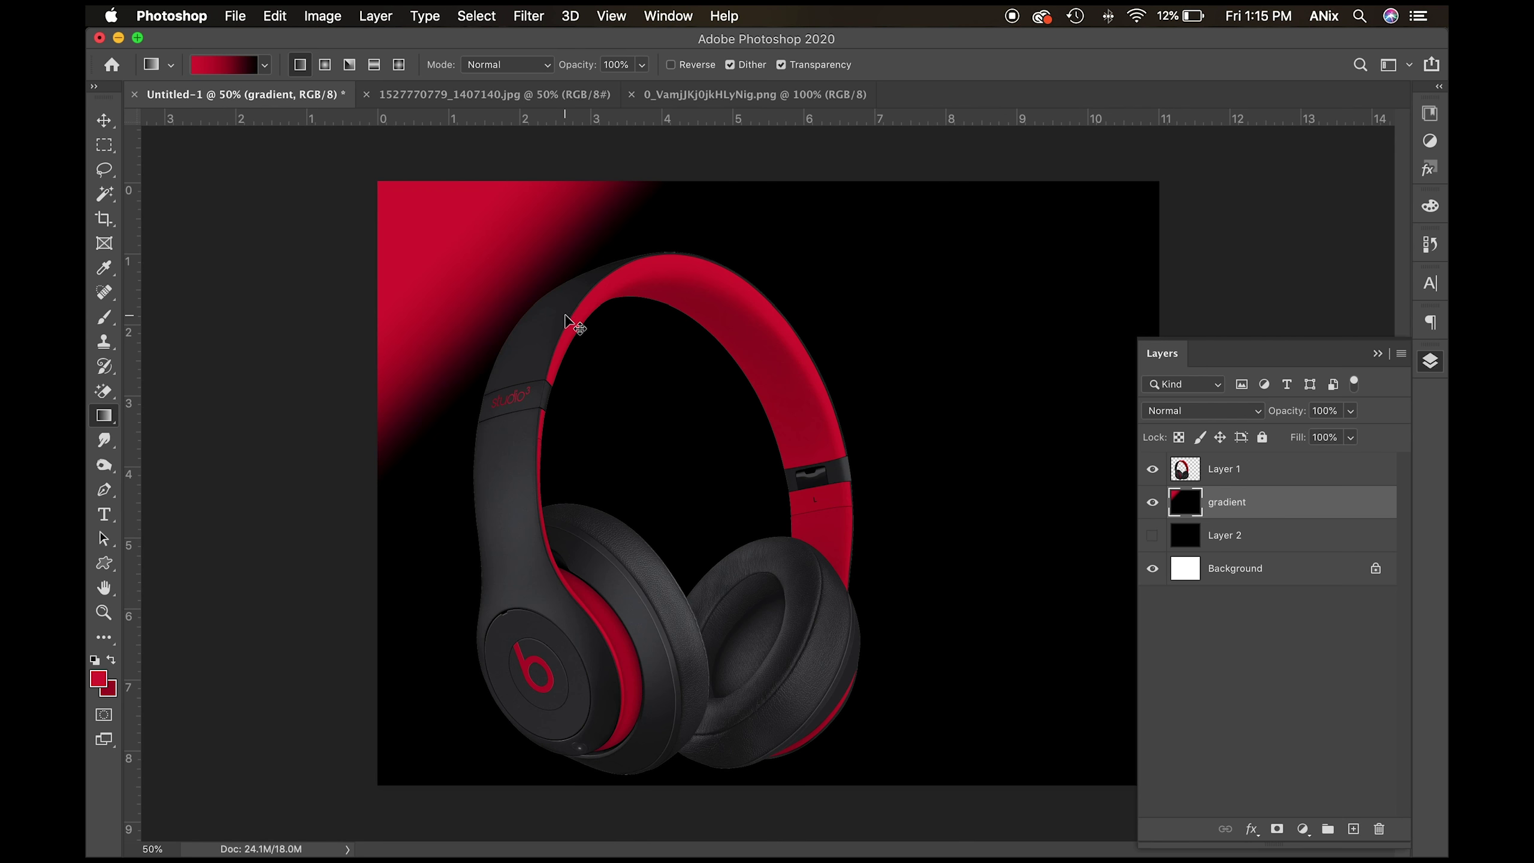
key("super+z")
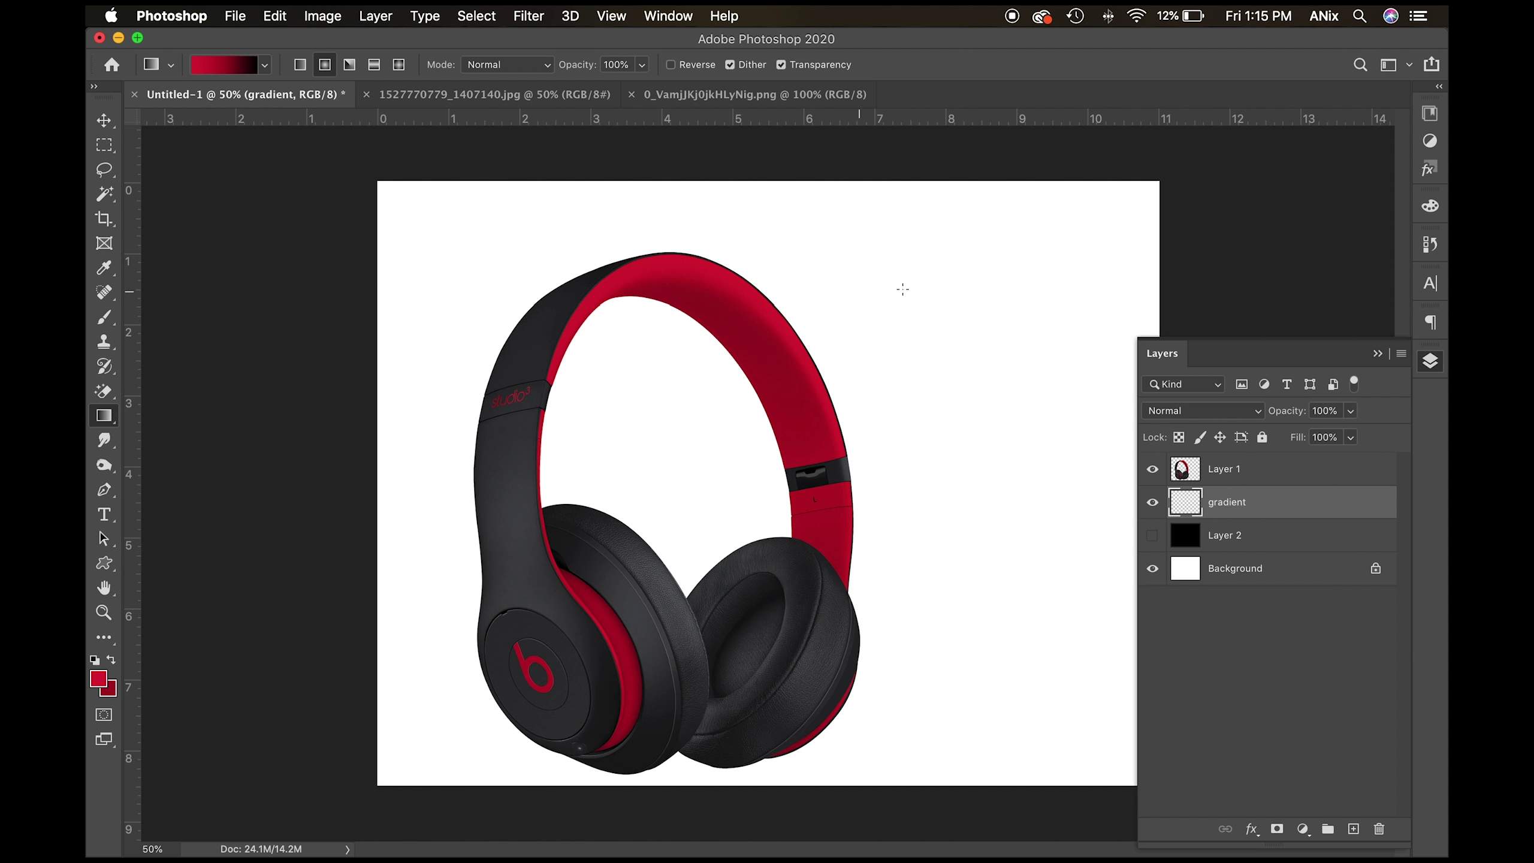
left_click_drag(923, 311, 422, 723)
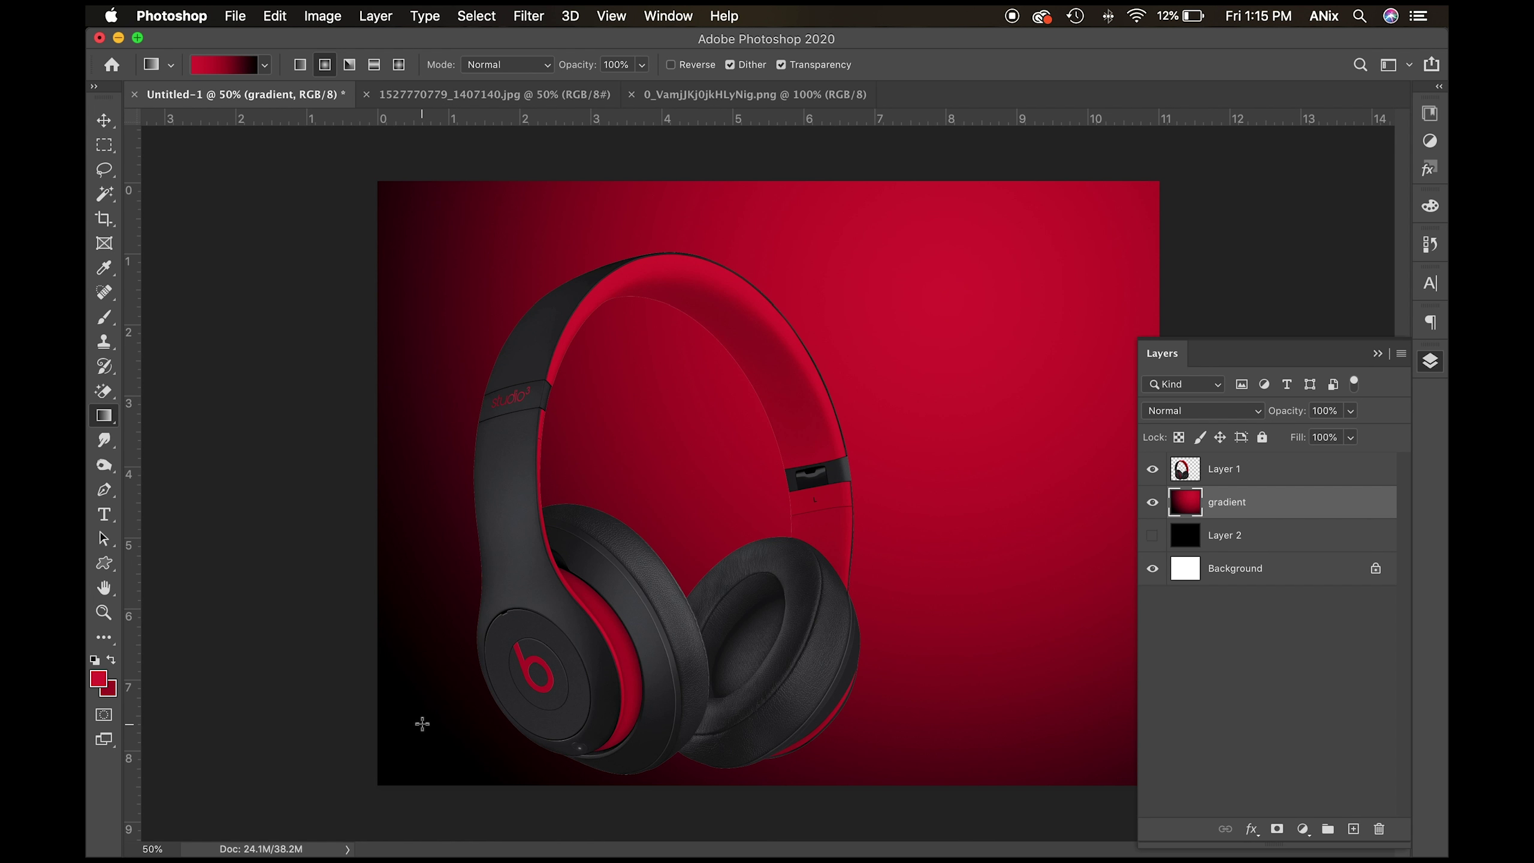
key("super+z")
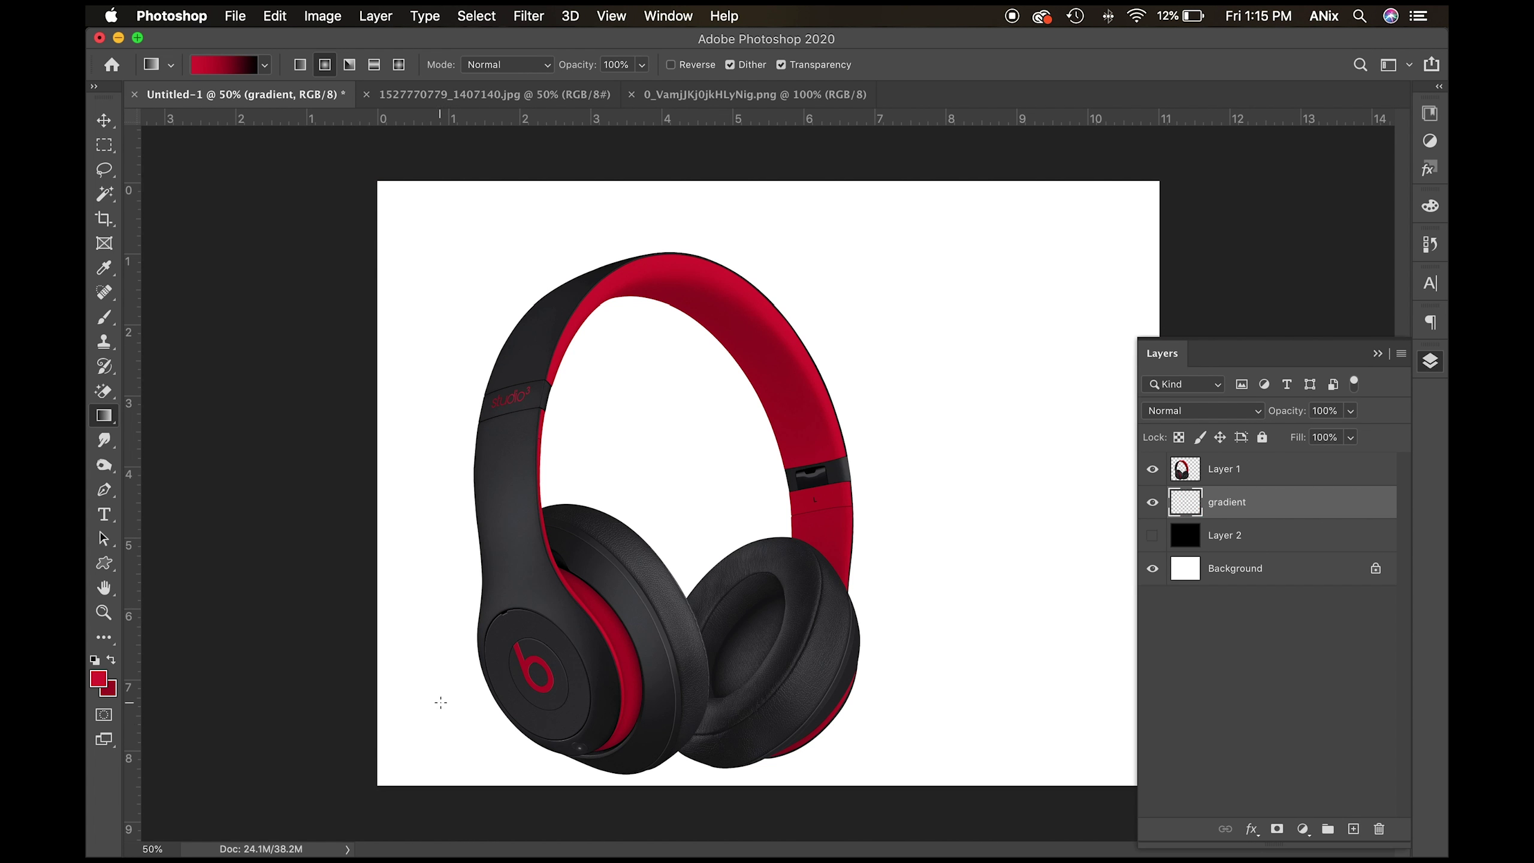
Try angle, reflected and diamond gradient fills, undoing each one.
left_click(351, 66)
left_click_drag(574, 241, 974, 711)
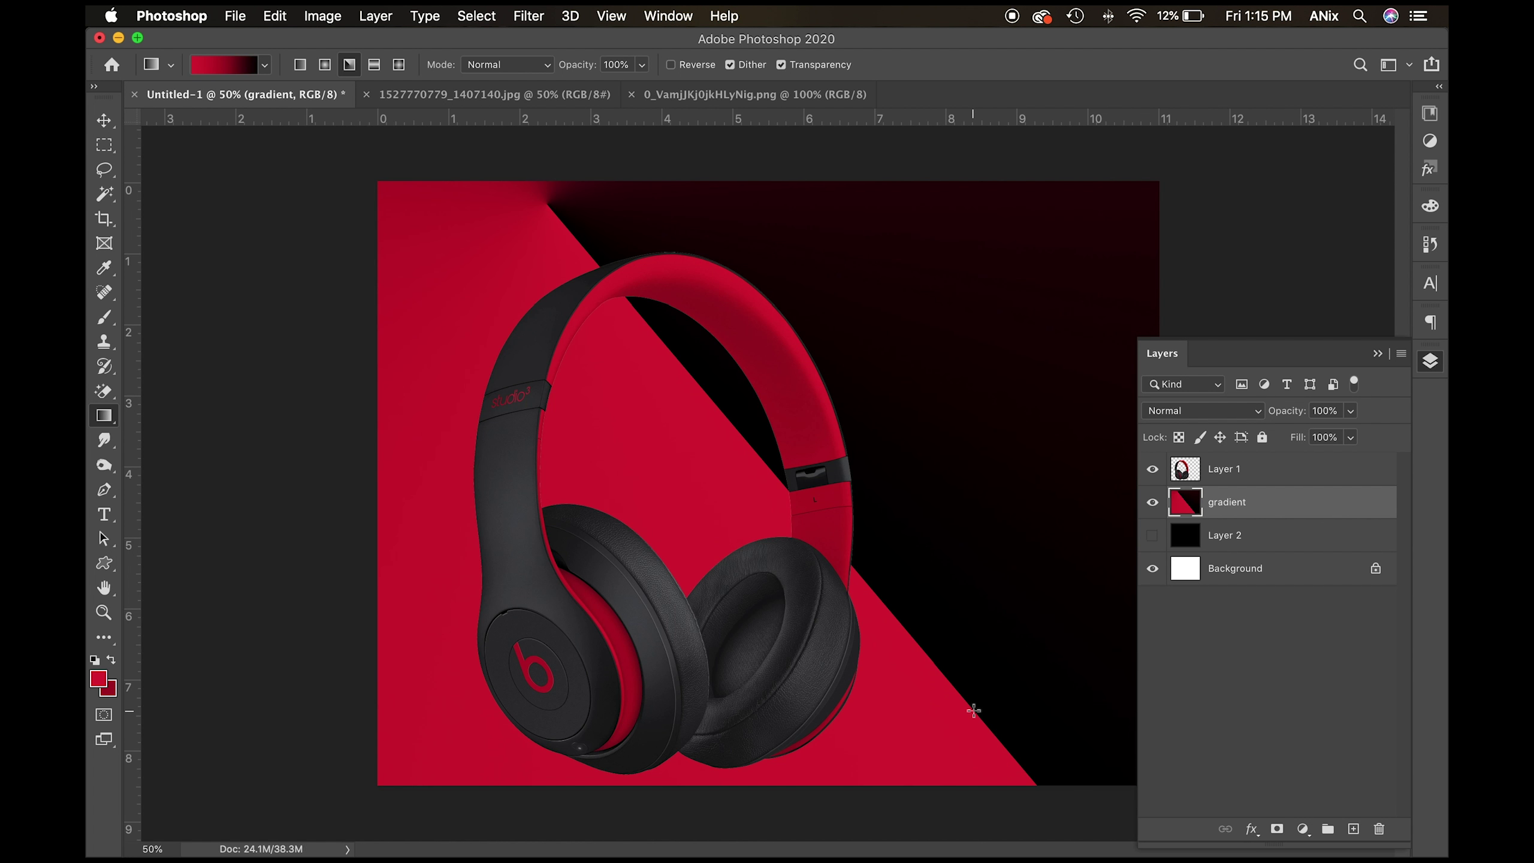
key("super+z")
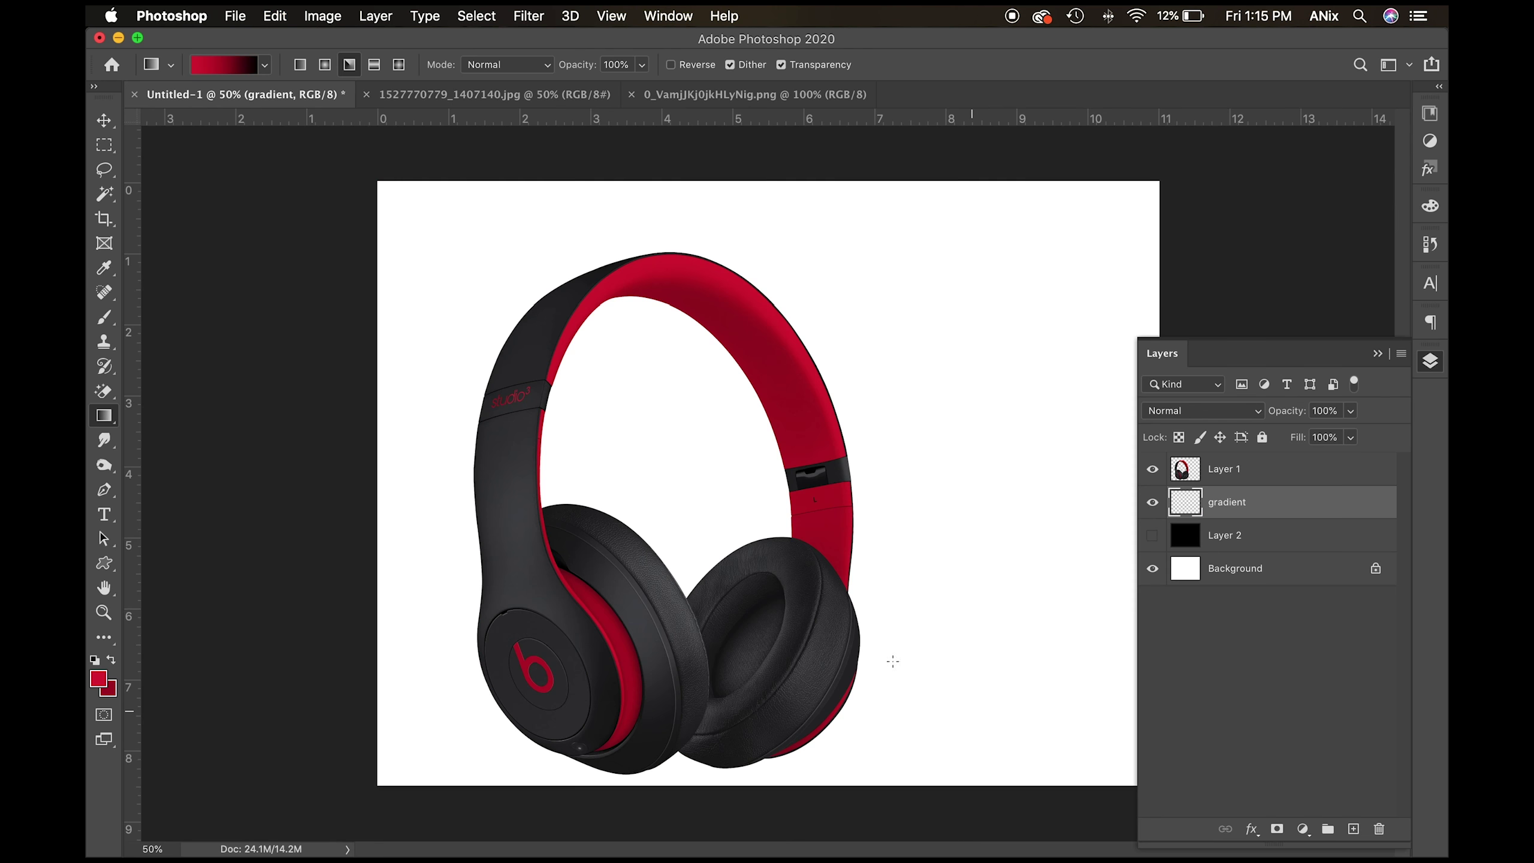
left_click(374, 64)
left_click_drag(786, 216, 793, 760)
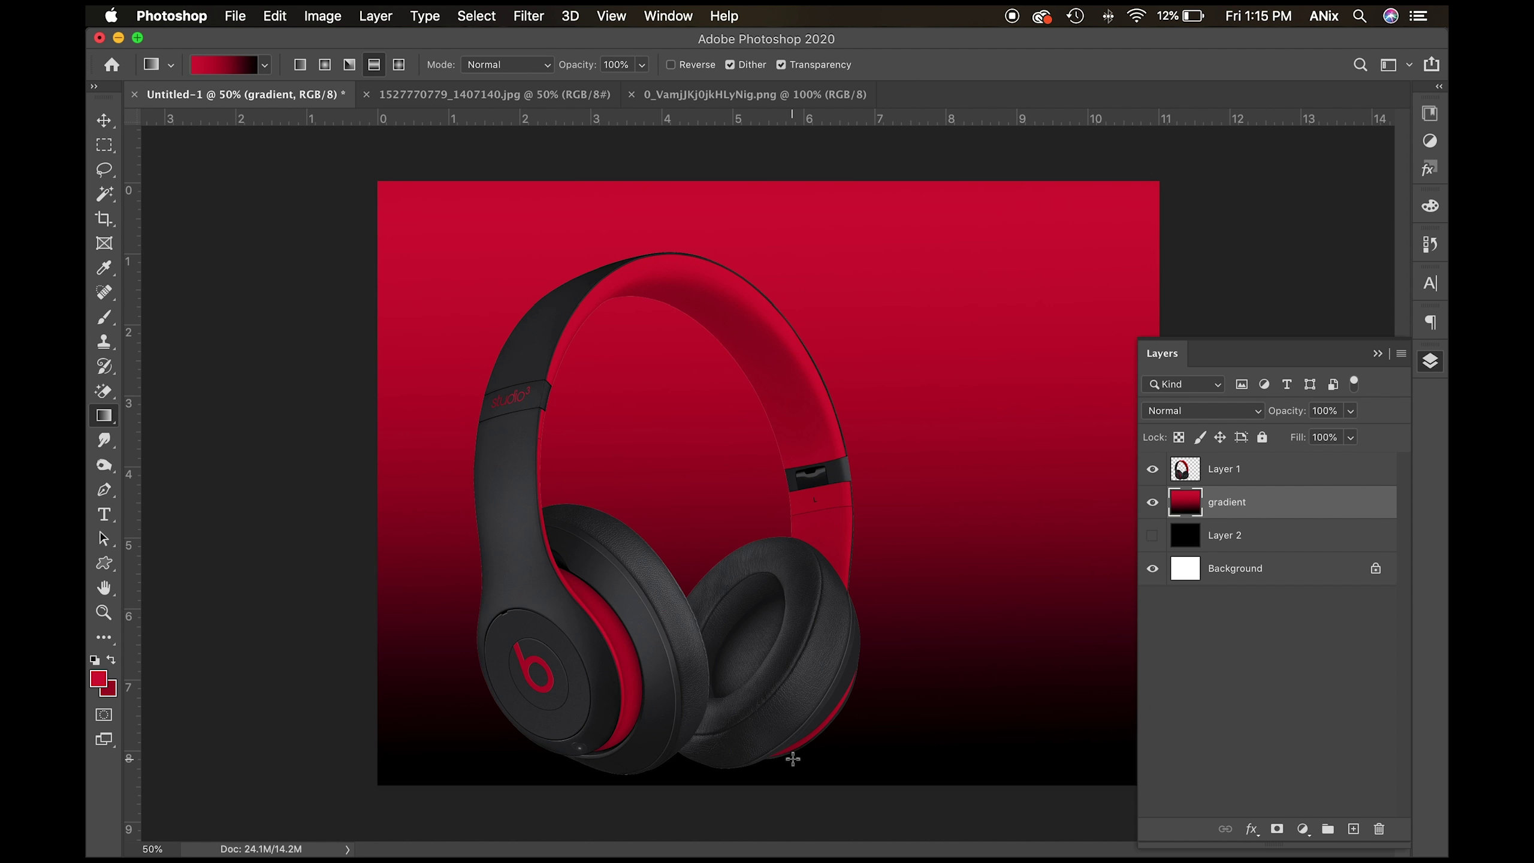
key("super+z")
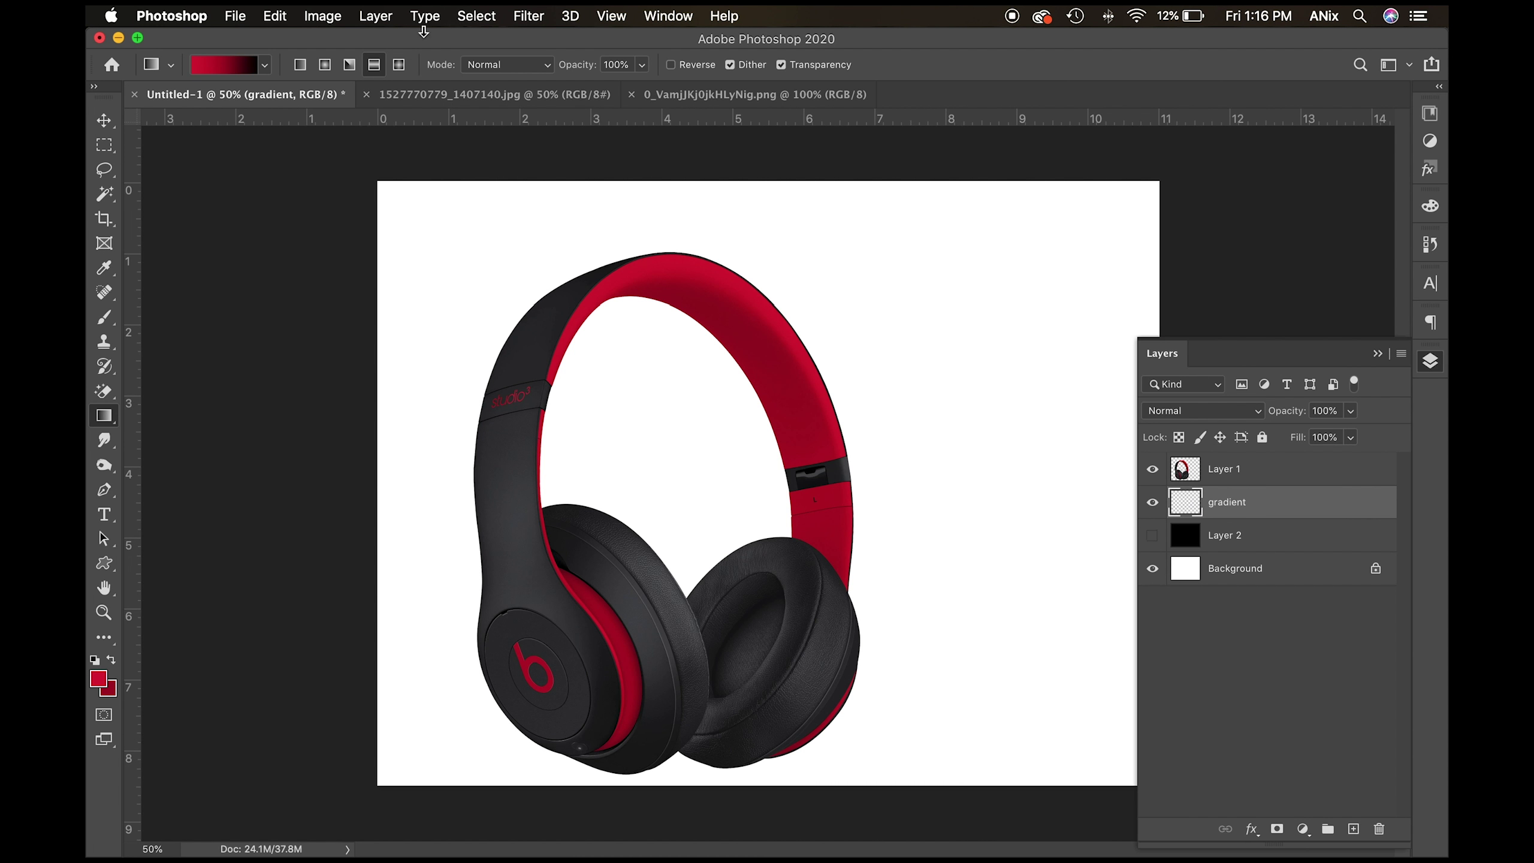
left_click(399, 64)
left_click_drag(525, 328, 1034, 769)
key("super+z")
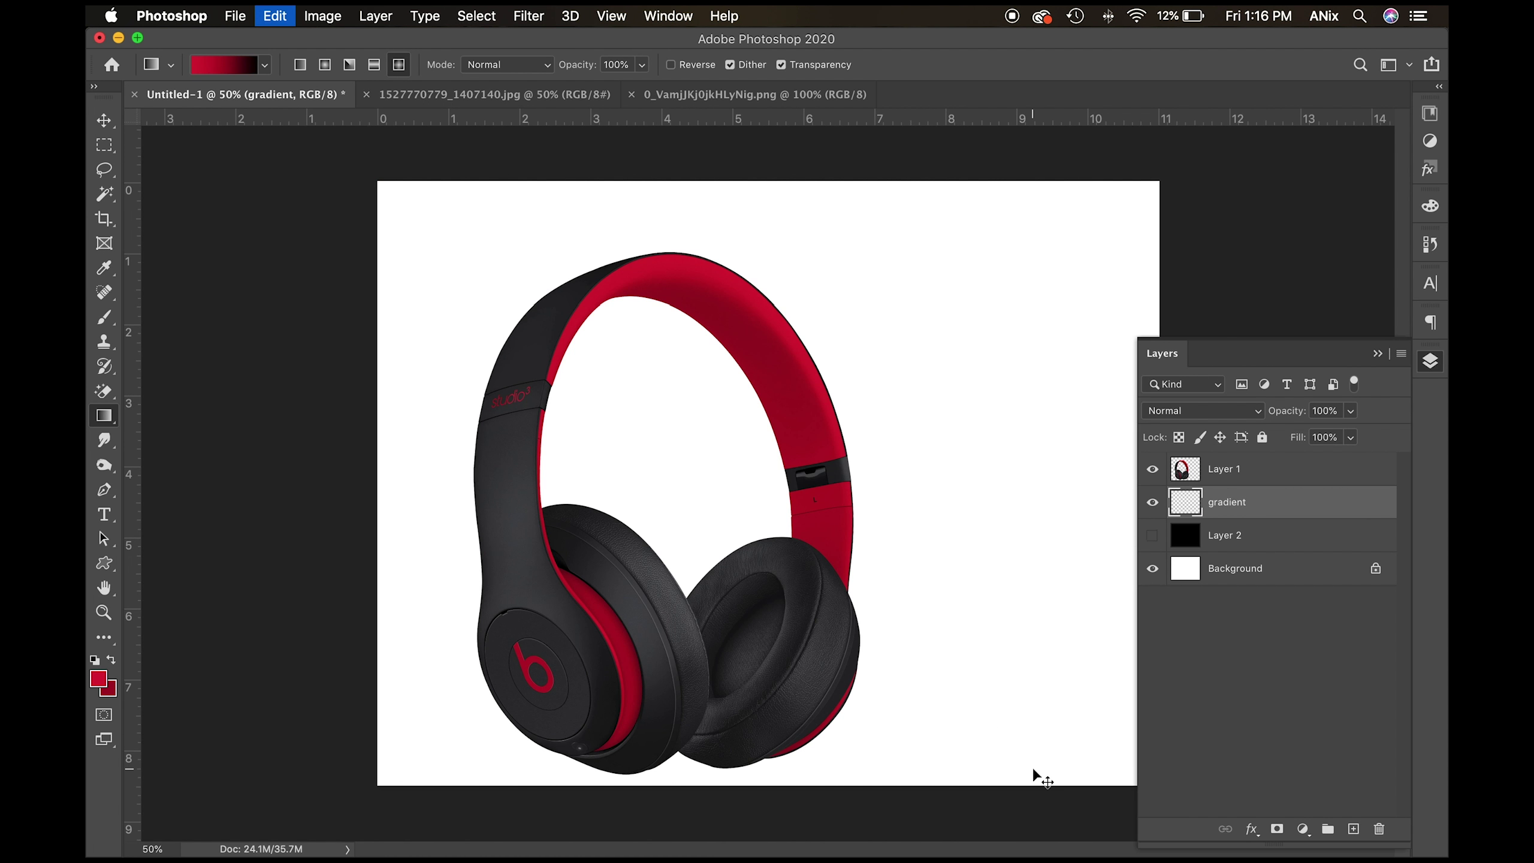
Draw a radial gradient from the upper right toward the lower-left earcup.
left_click(300, 65)
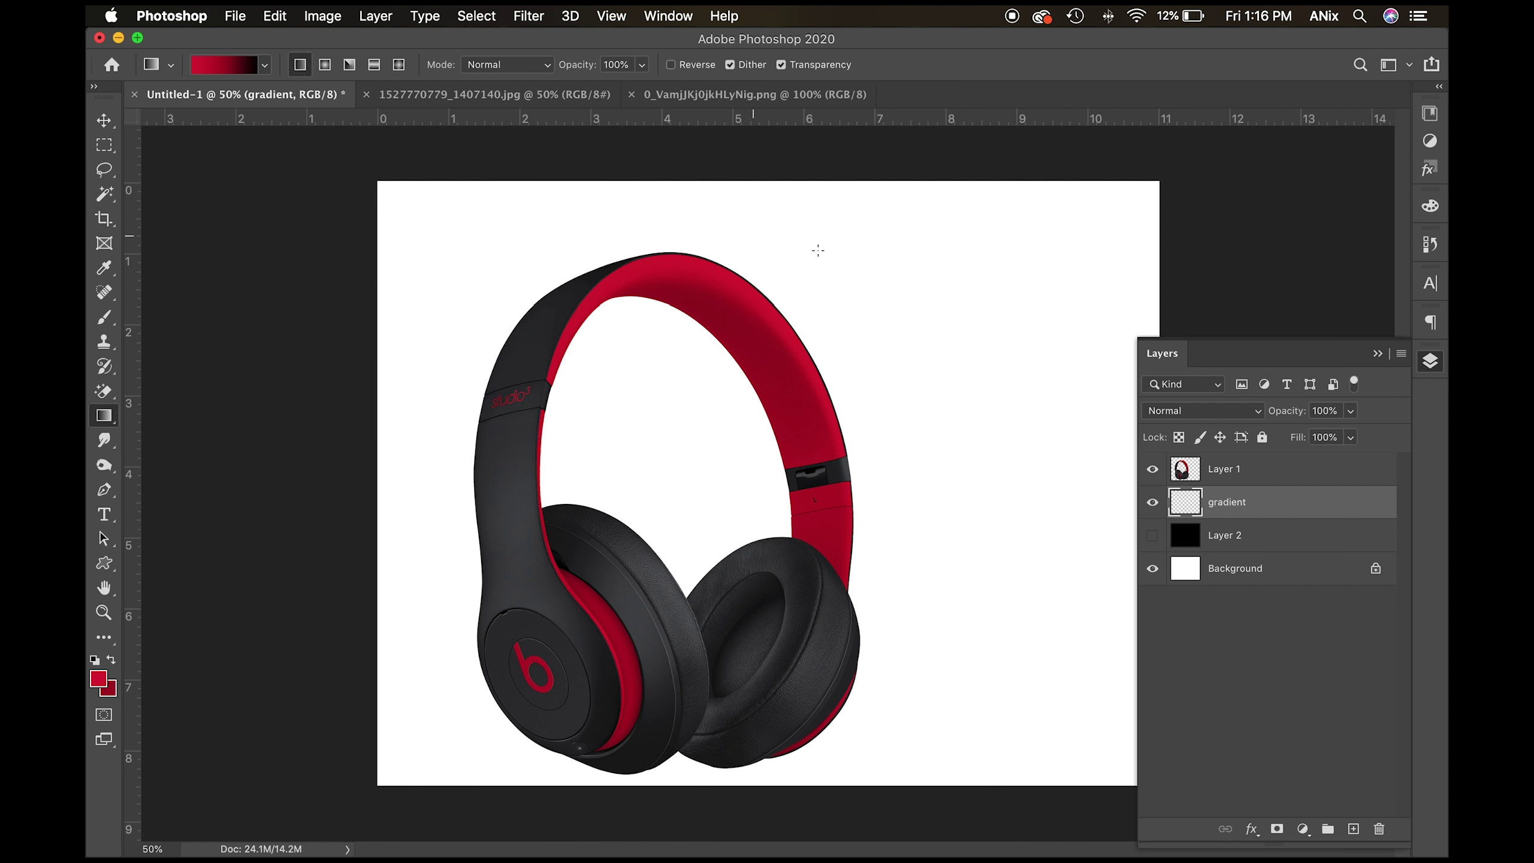
left_click_drag(754, 202, 767, 713)
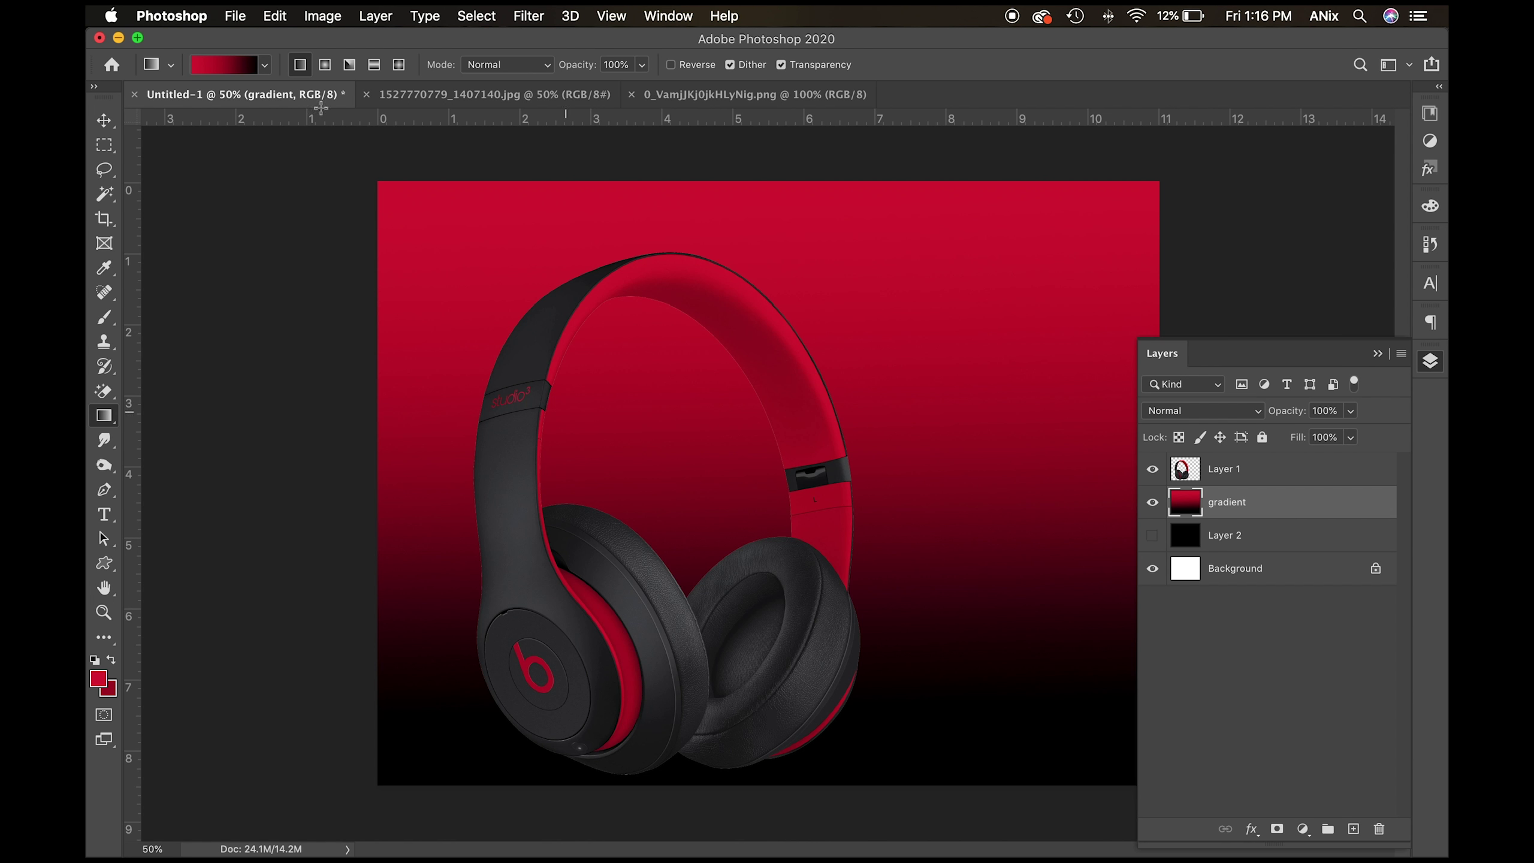
left_click(325, 64)
left_click_drag(1102, 256, 500, 727)
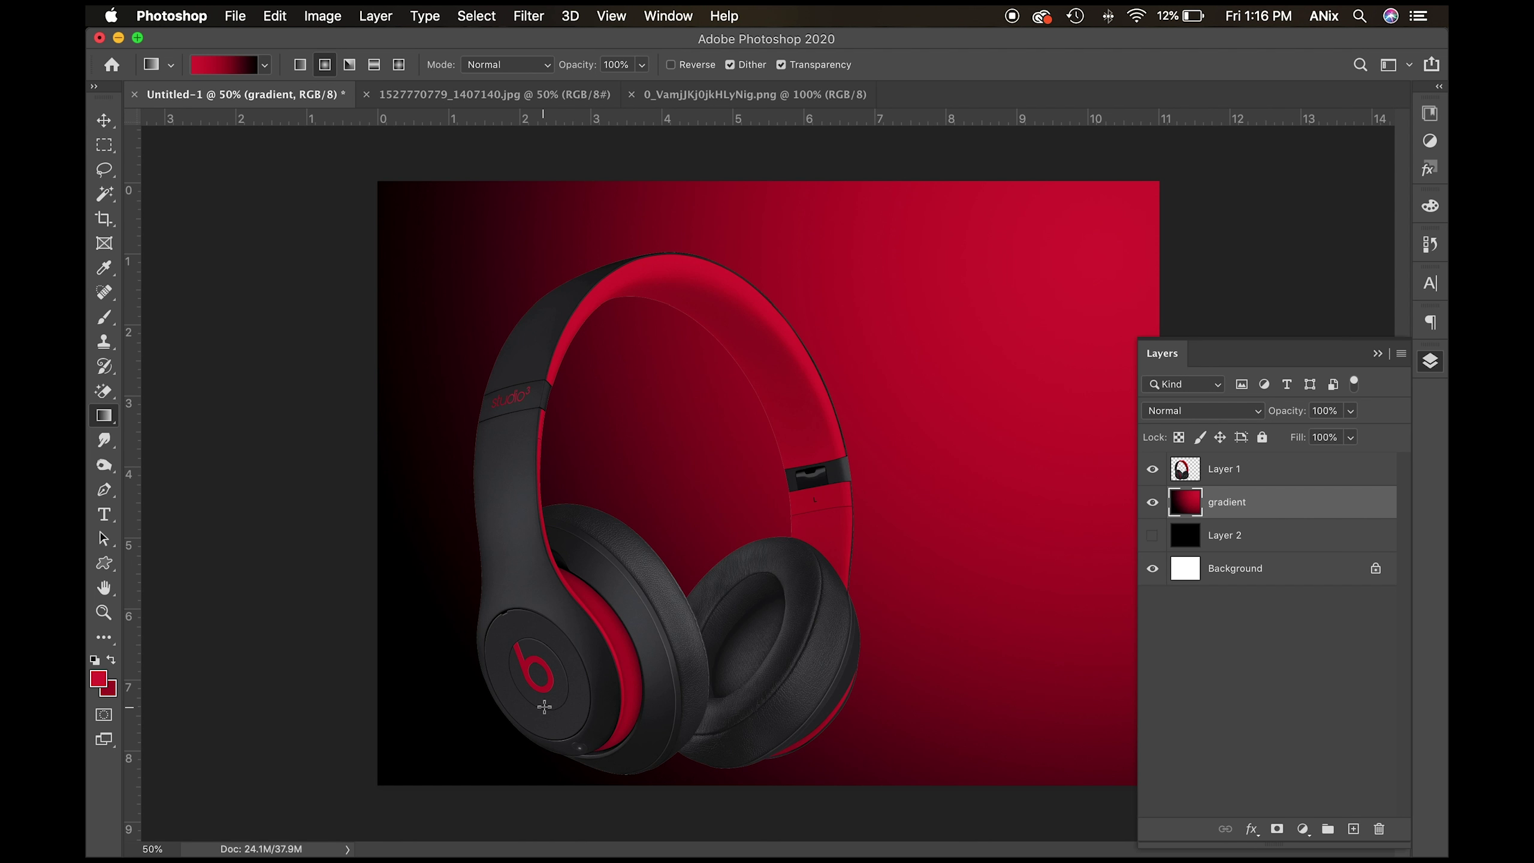
Nudge the headphones layer slightly to the left.
left_click(103, 119)
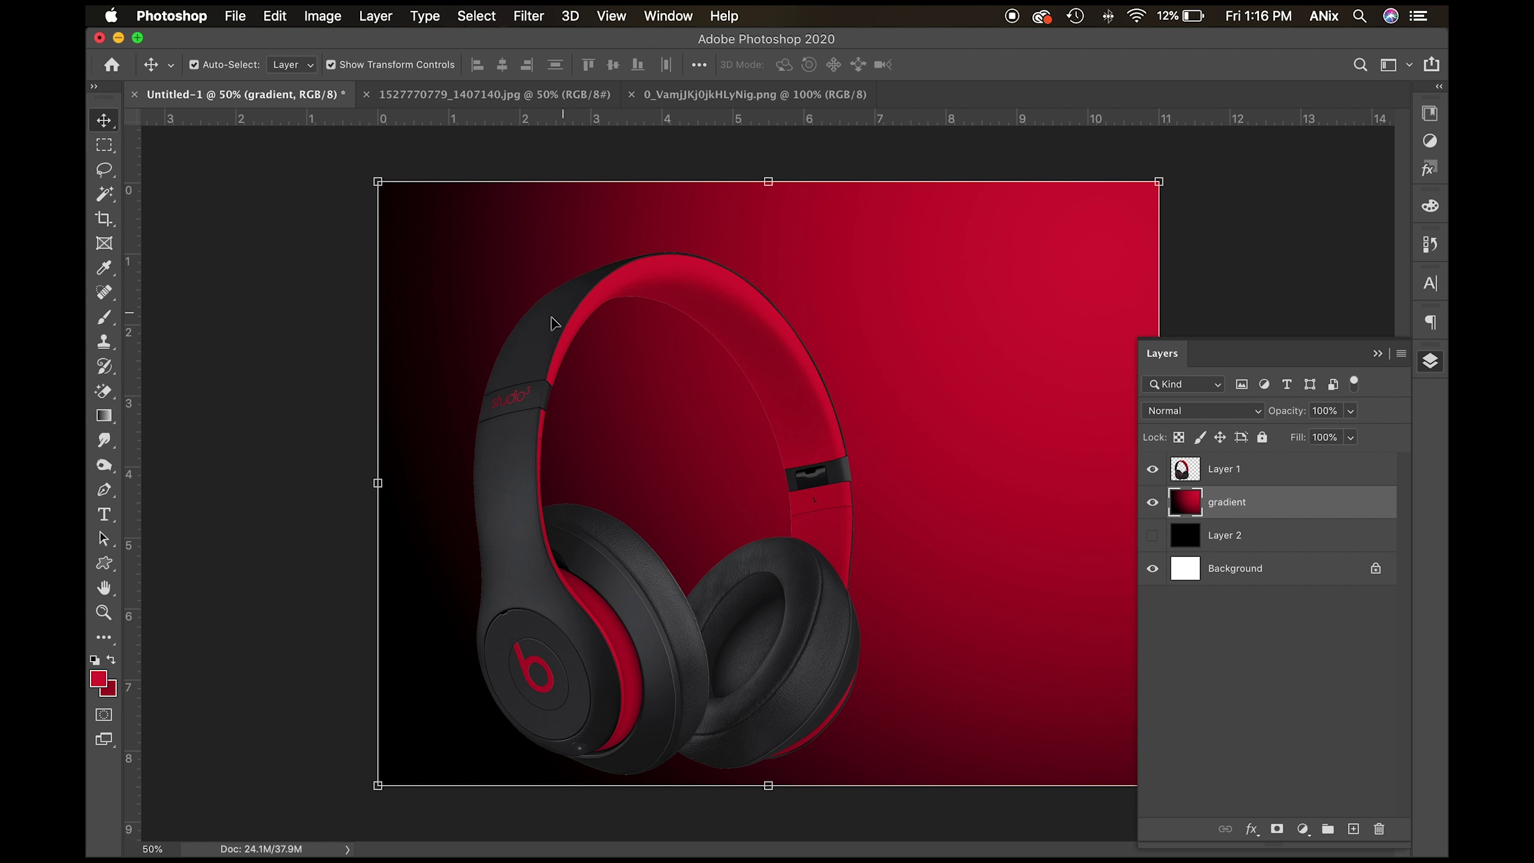
left_click(544, 354)
left_click_drag(544, 354, 501, 352)
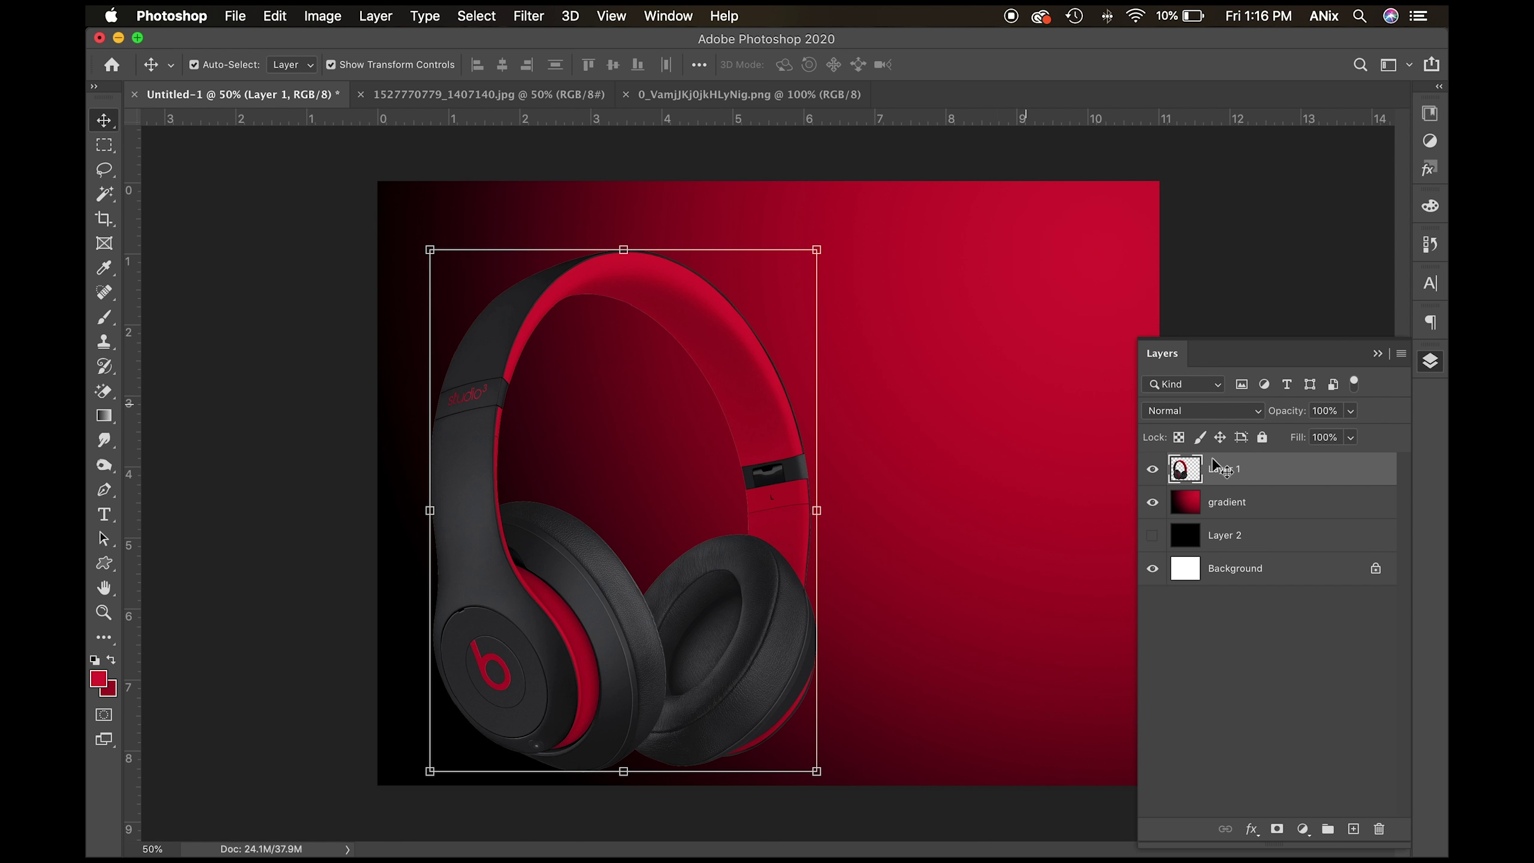
Bring the Beats logo onto the canvas, set it to Divide, and shrink it into the bottom-right corner.
left_click(767, 94)
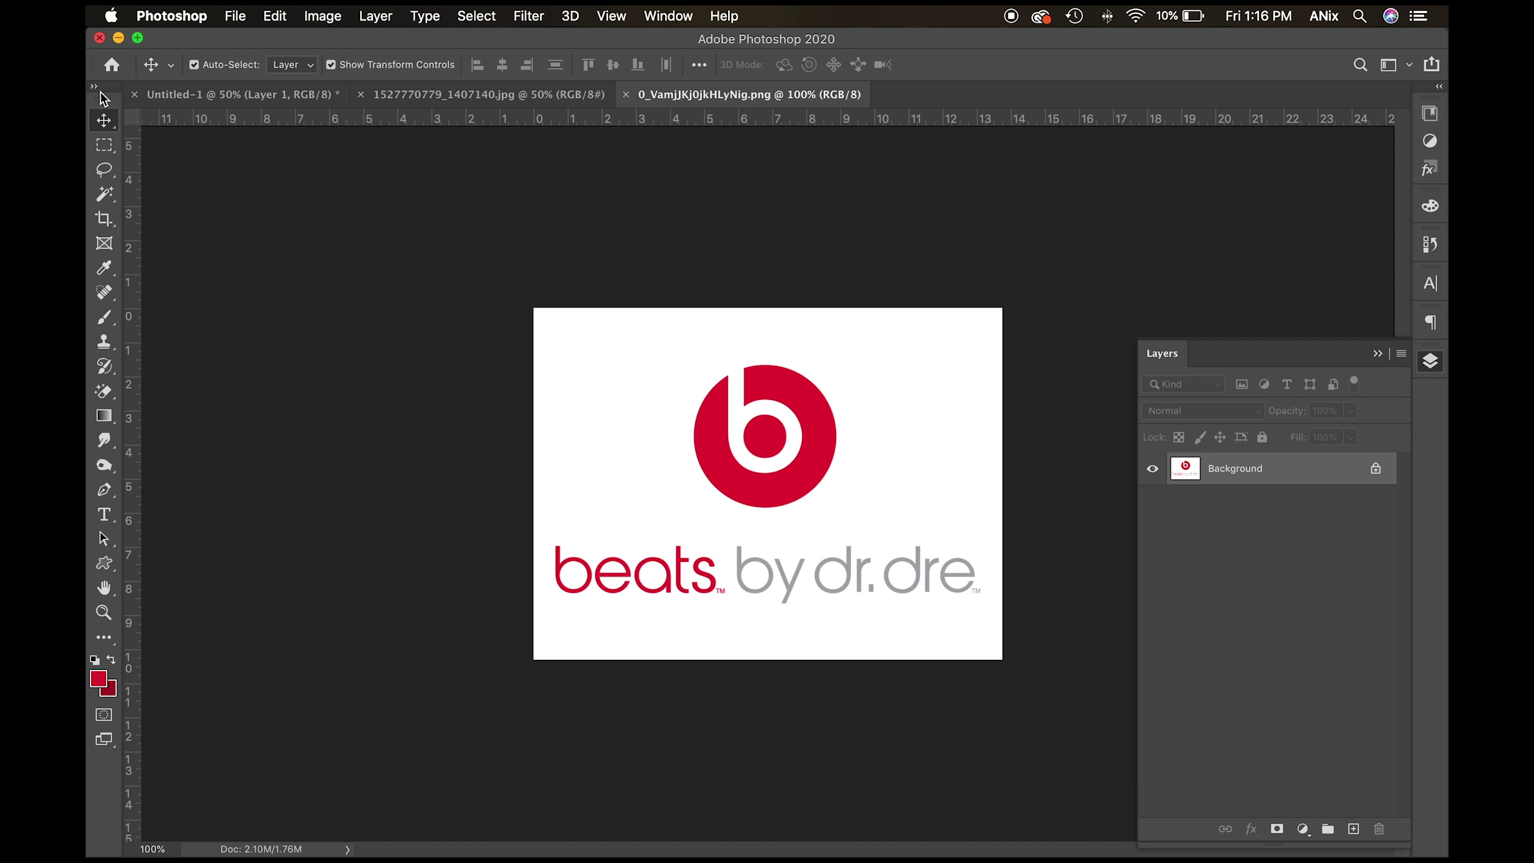
left_click_drag(810, 411, 263, 97)
left_click_drag(984, 653, 1078, 672)
left_click(1258, 411)
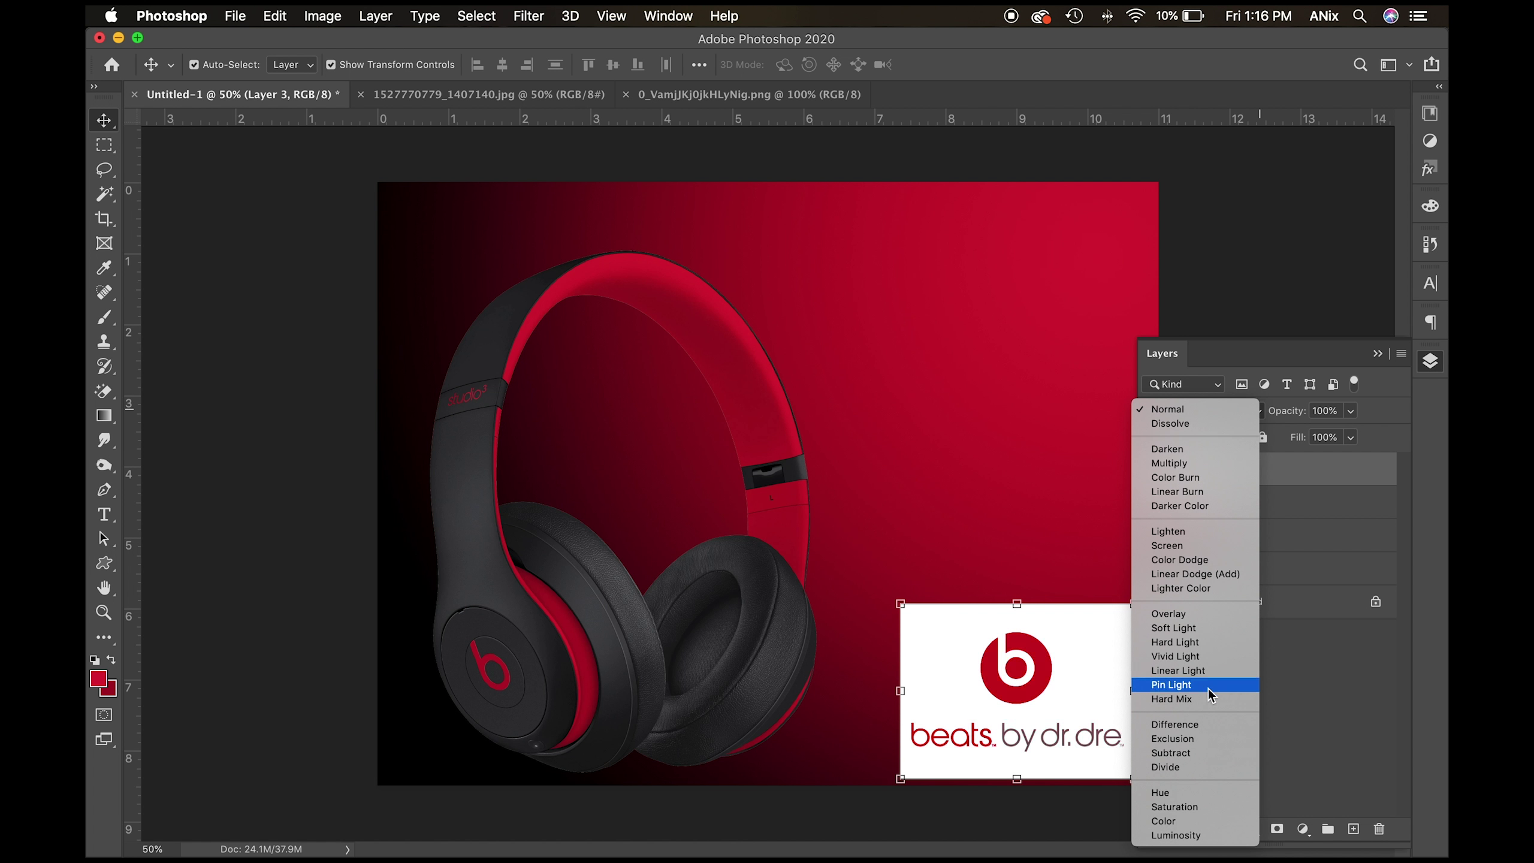
left_click(1197, 769)
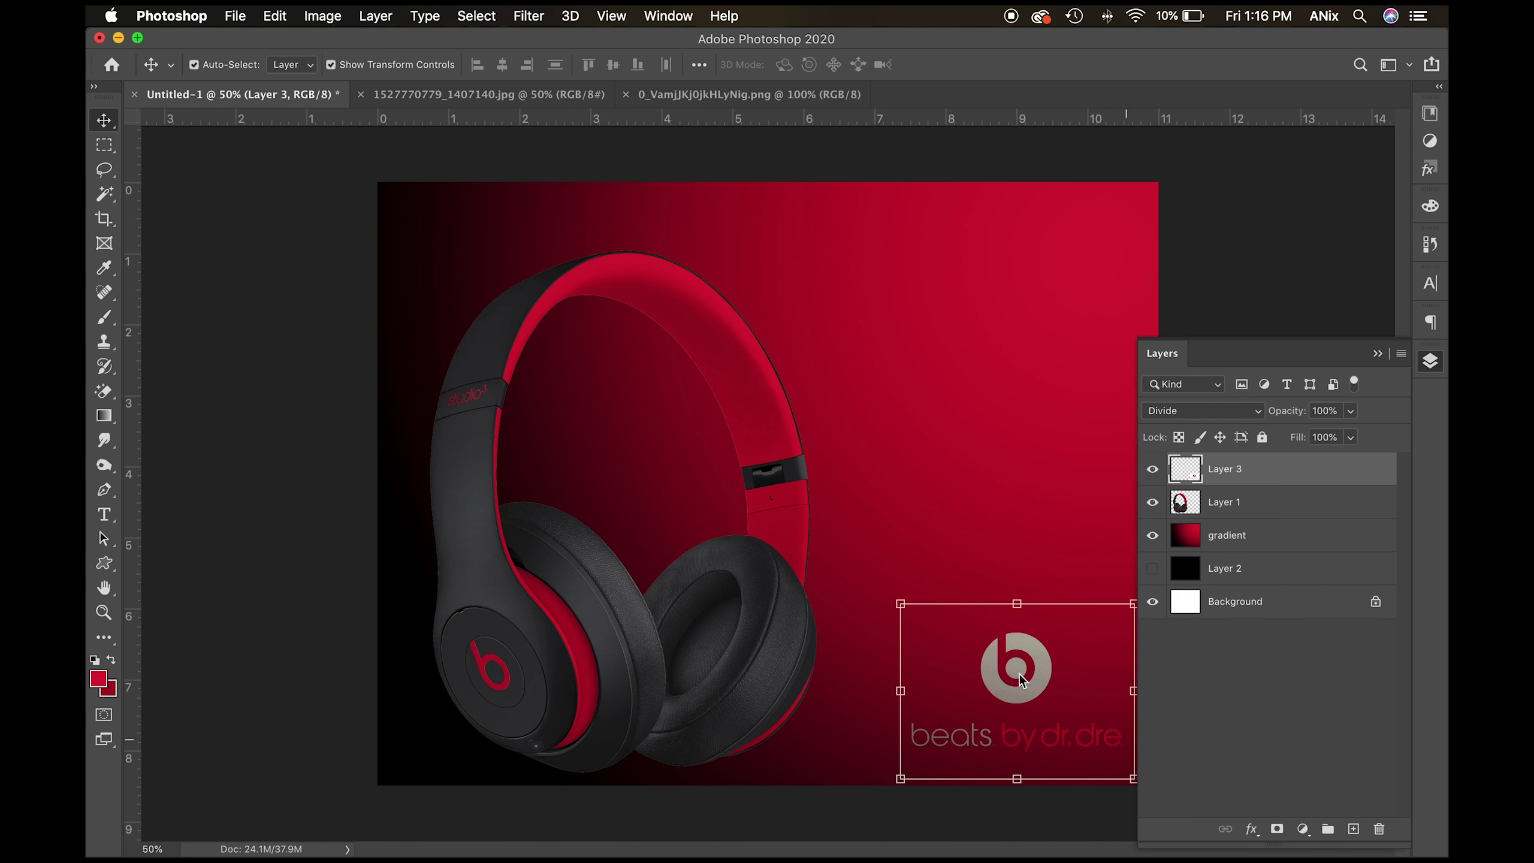
left_click_drag(900, 604, 1010, 661)
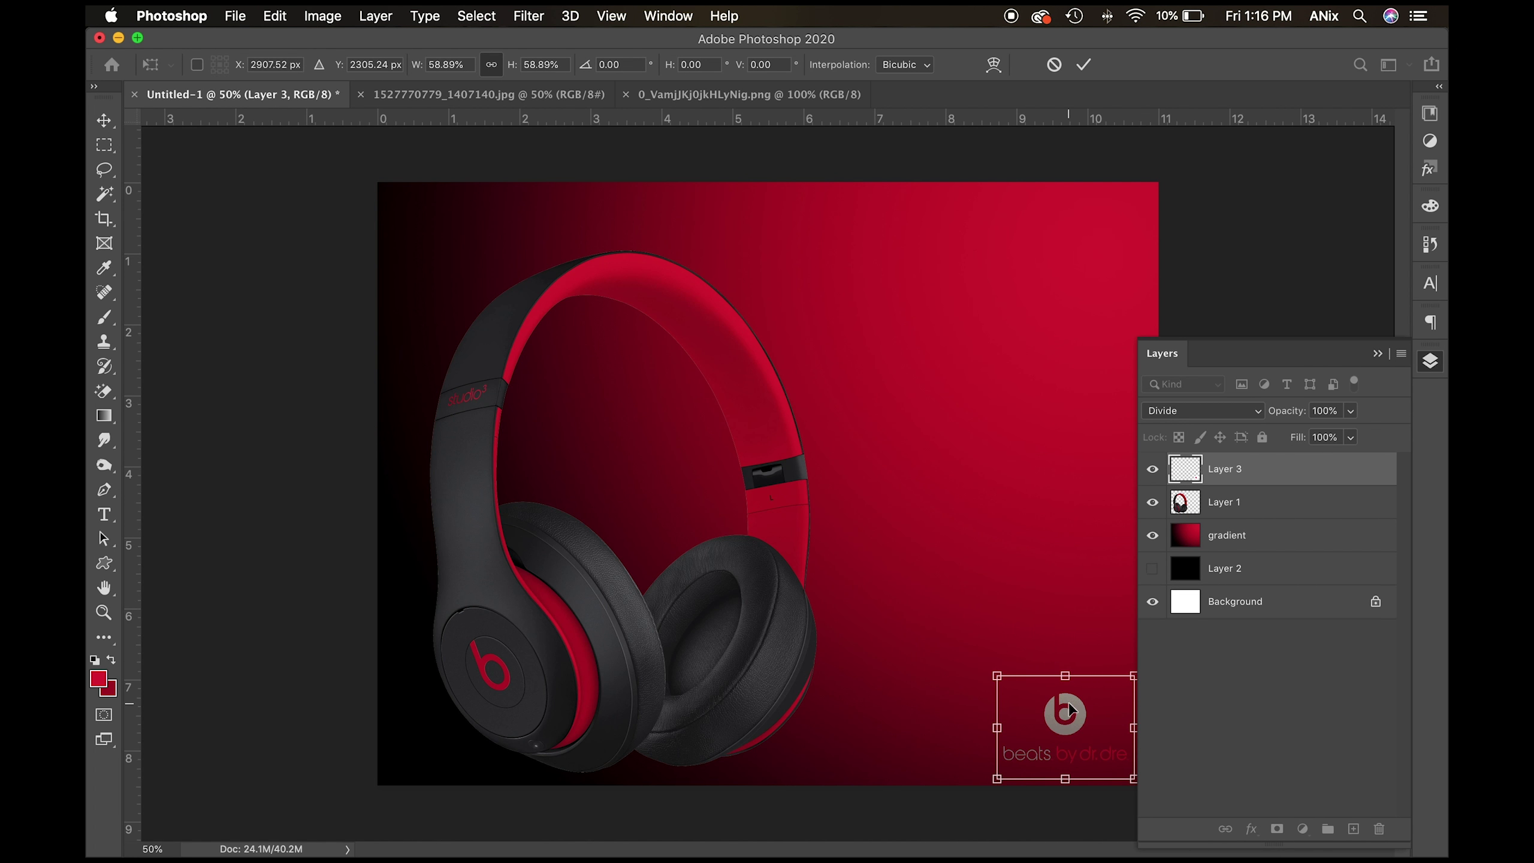
key("Return")
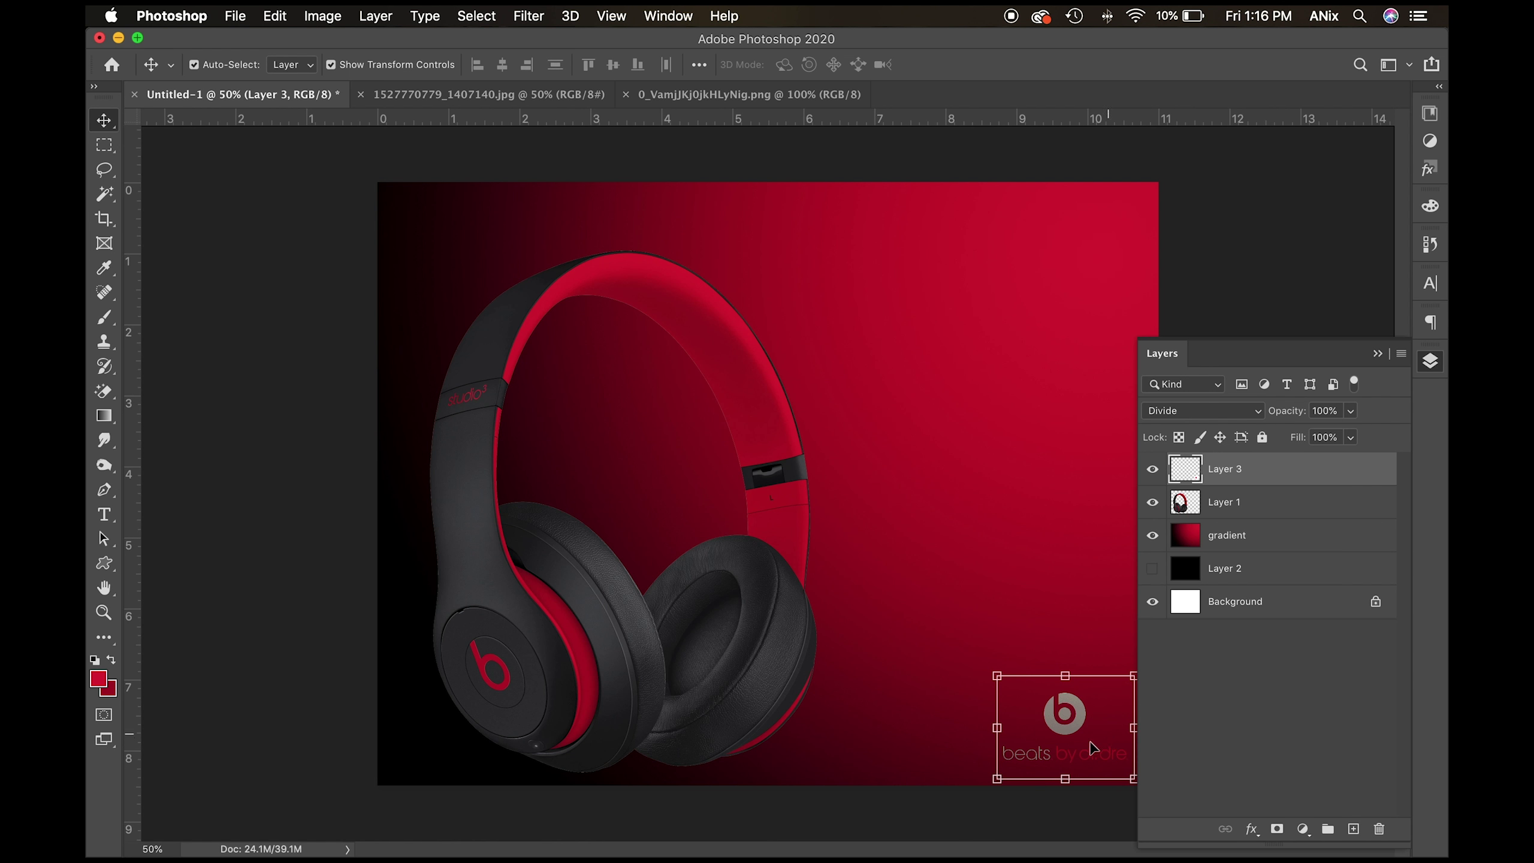
left_click(1262, 508)
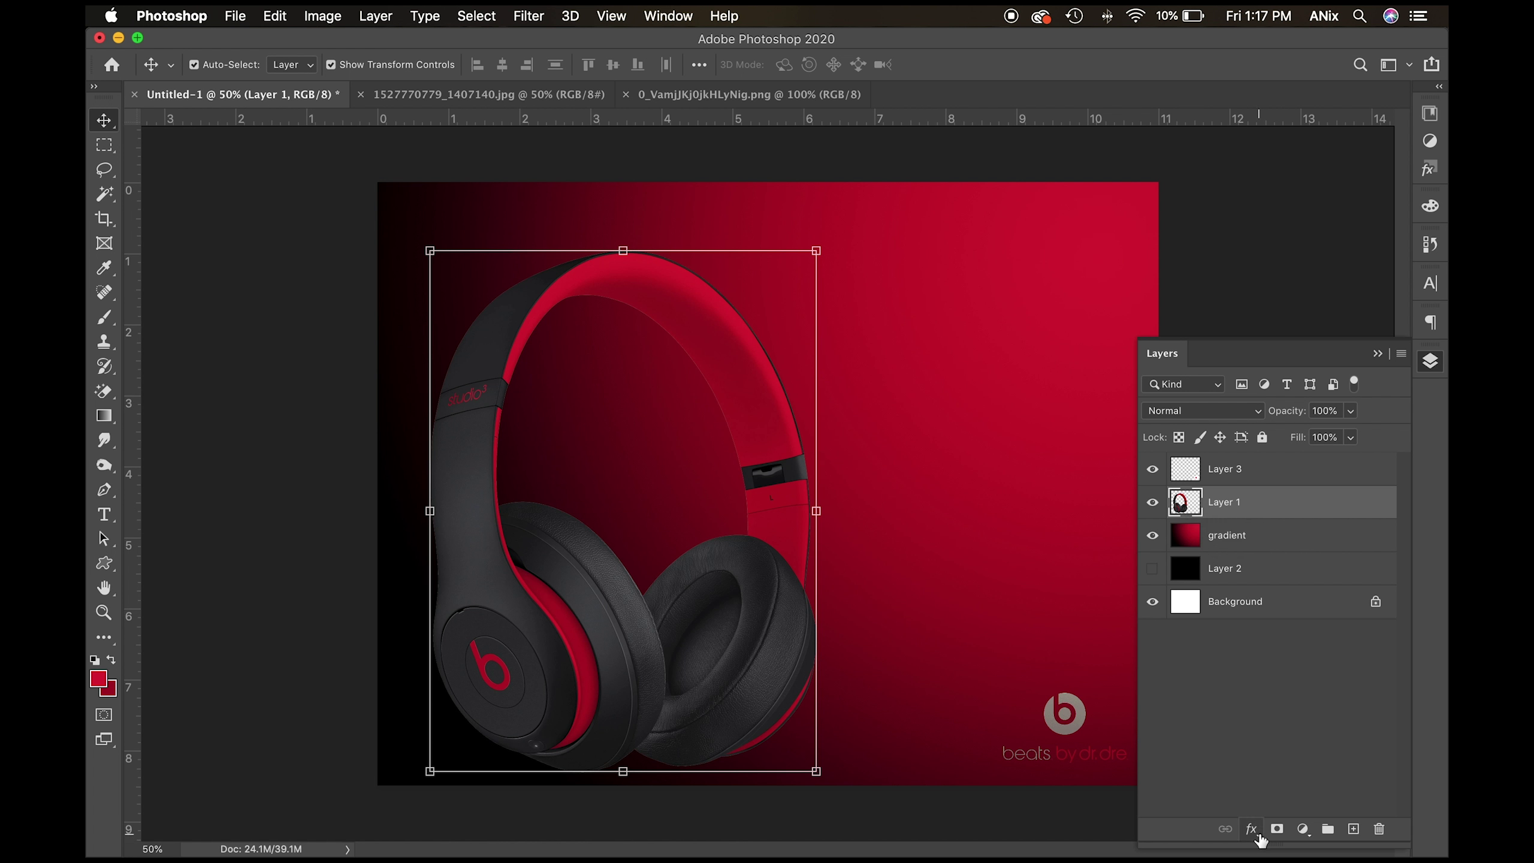
Give the headphones a drop shadow with 30 px distance, trying and removing Bevel and Emboss.
double_click(1313, 507)
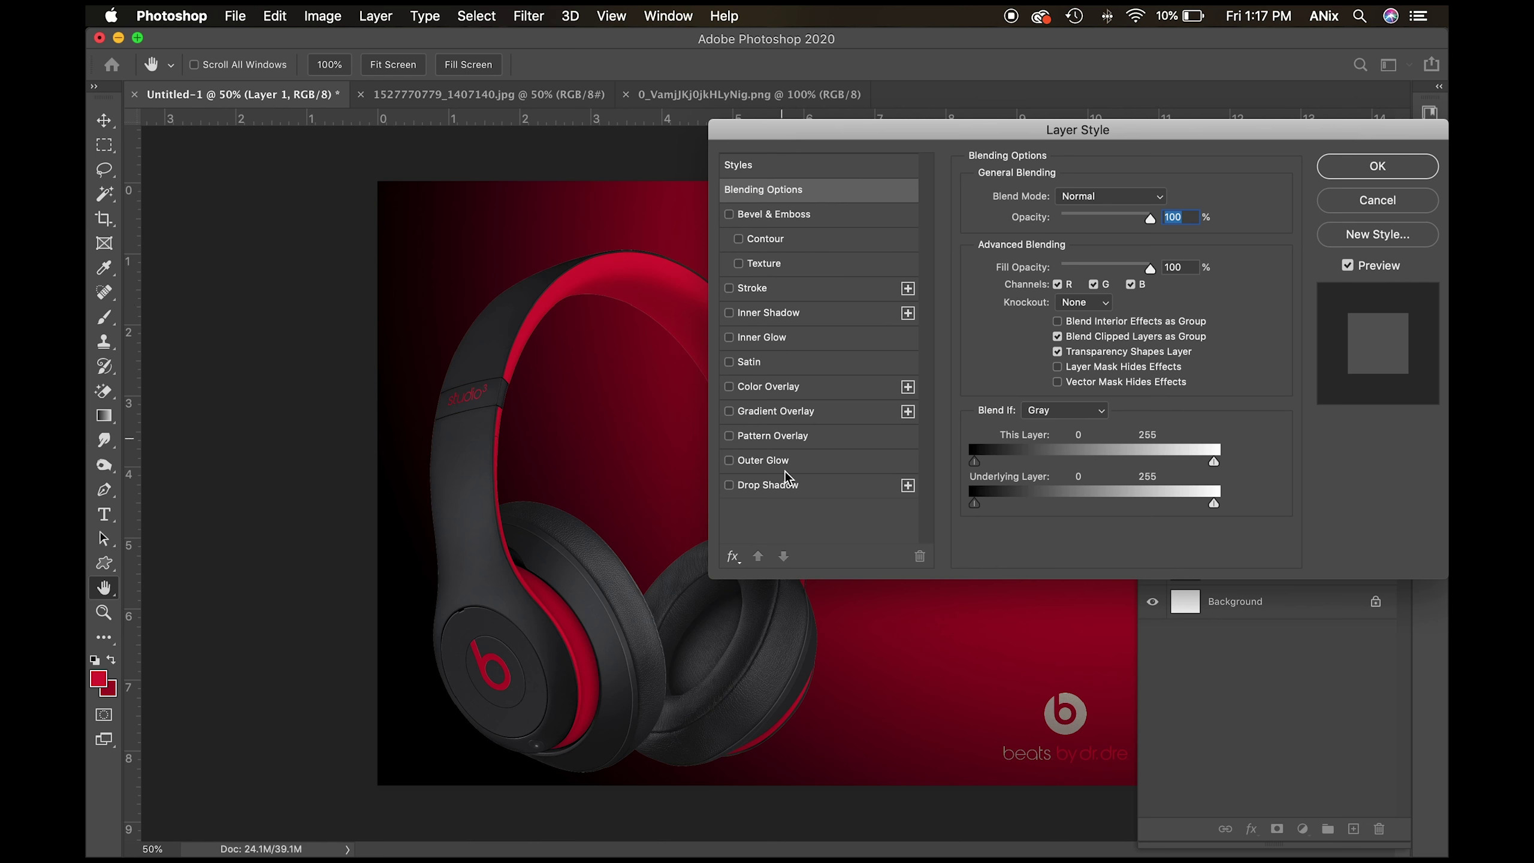
left_click(780, 490)
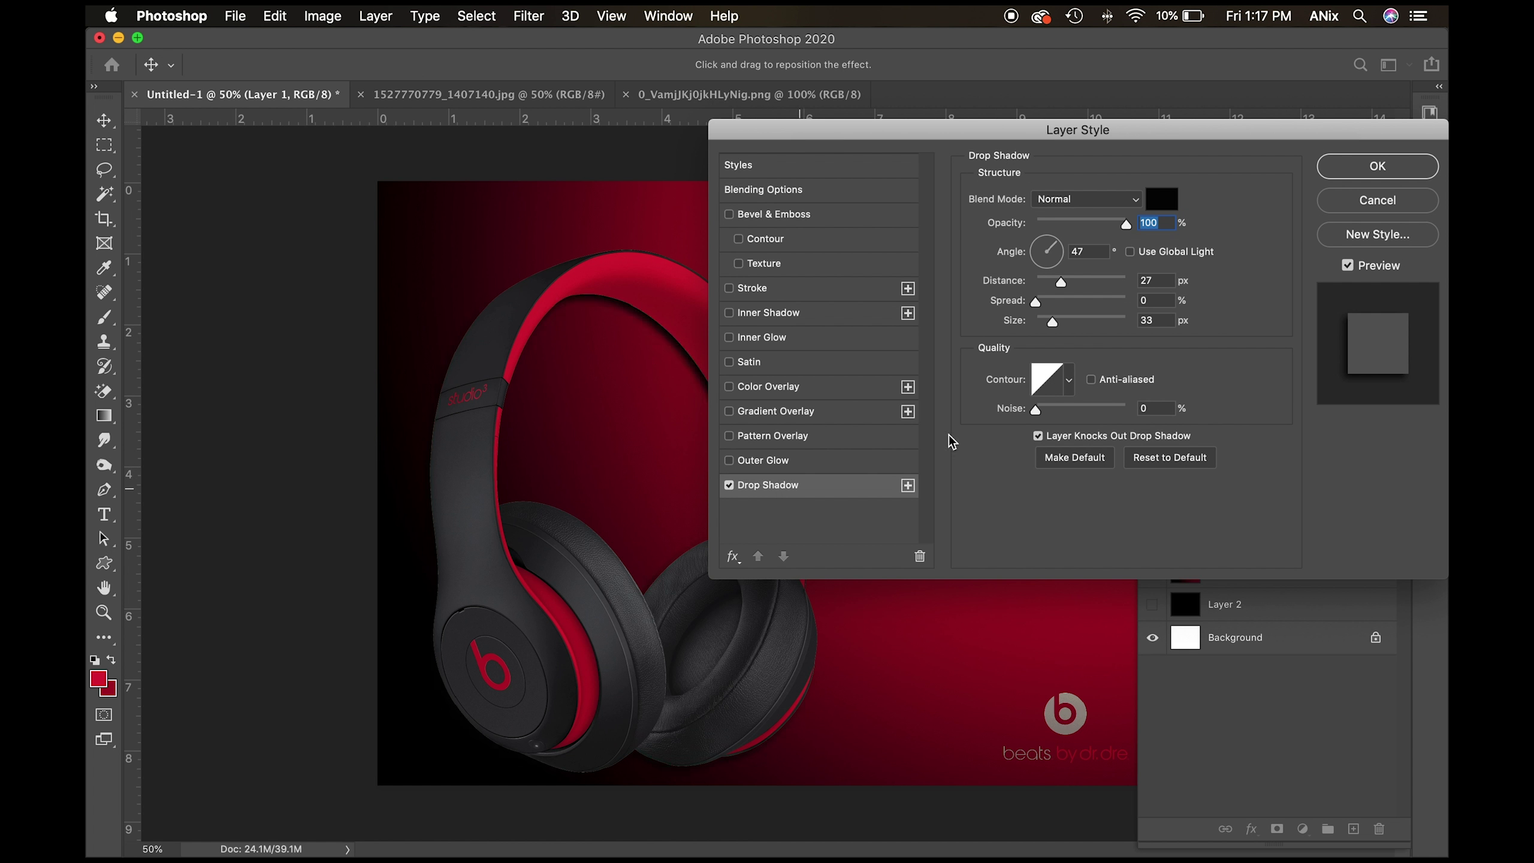
left_click_drag(1063, 282, 1067, 282)
left_click(794, 221)
left_click_drag(1089, 236, 1052, 279)
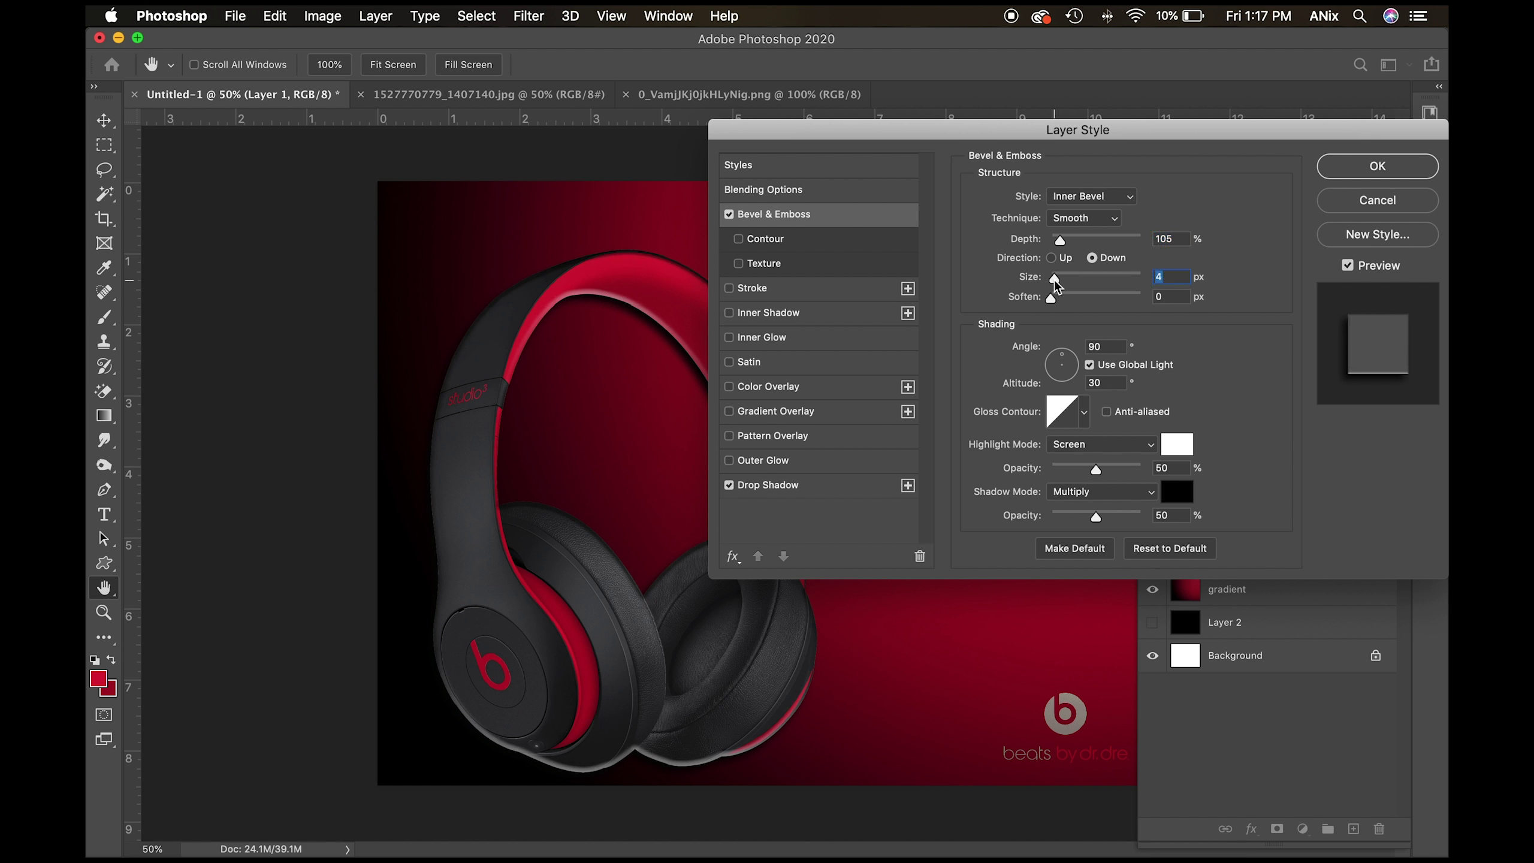
left_click(1051, 298)
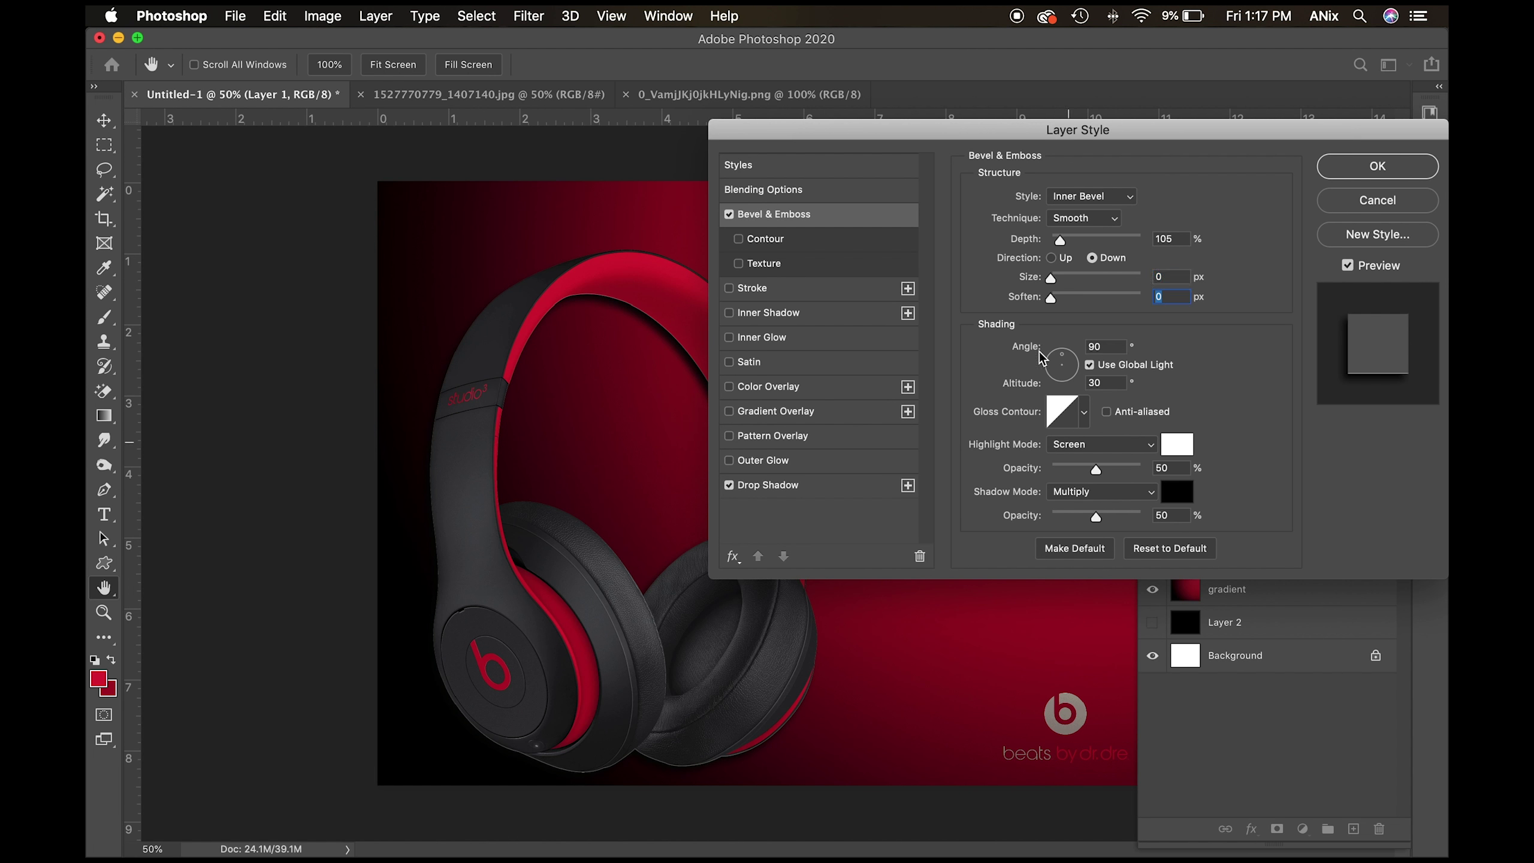
left_click(730, 214)
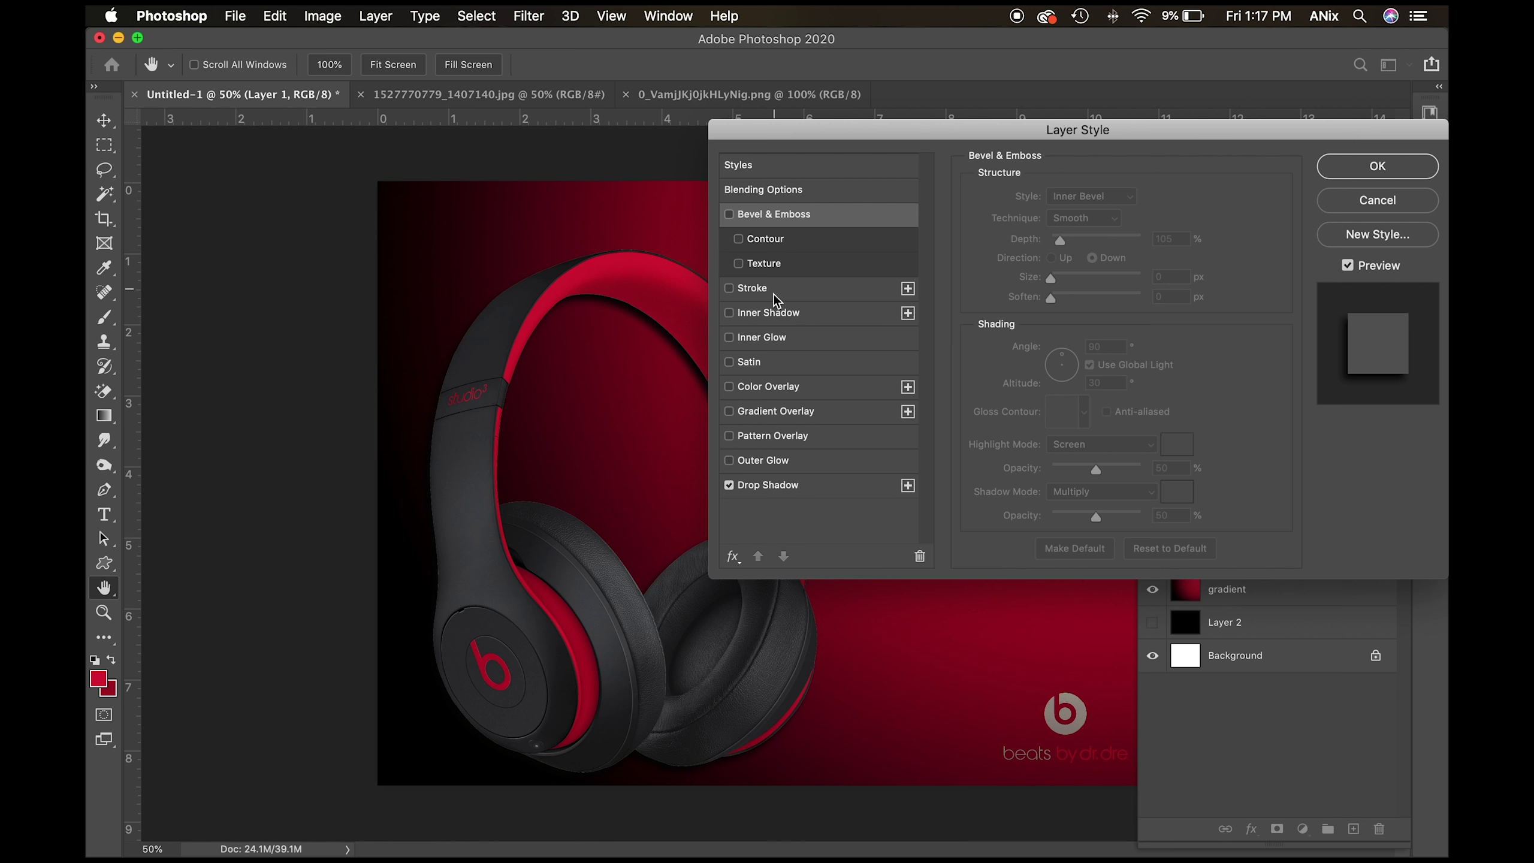
Add an inner shadow at 46% opacity, discarding trial inner glow, satin and colour overlay.
left_click(770, 314)
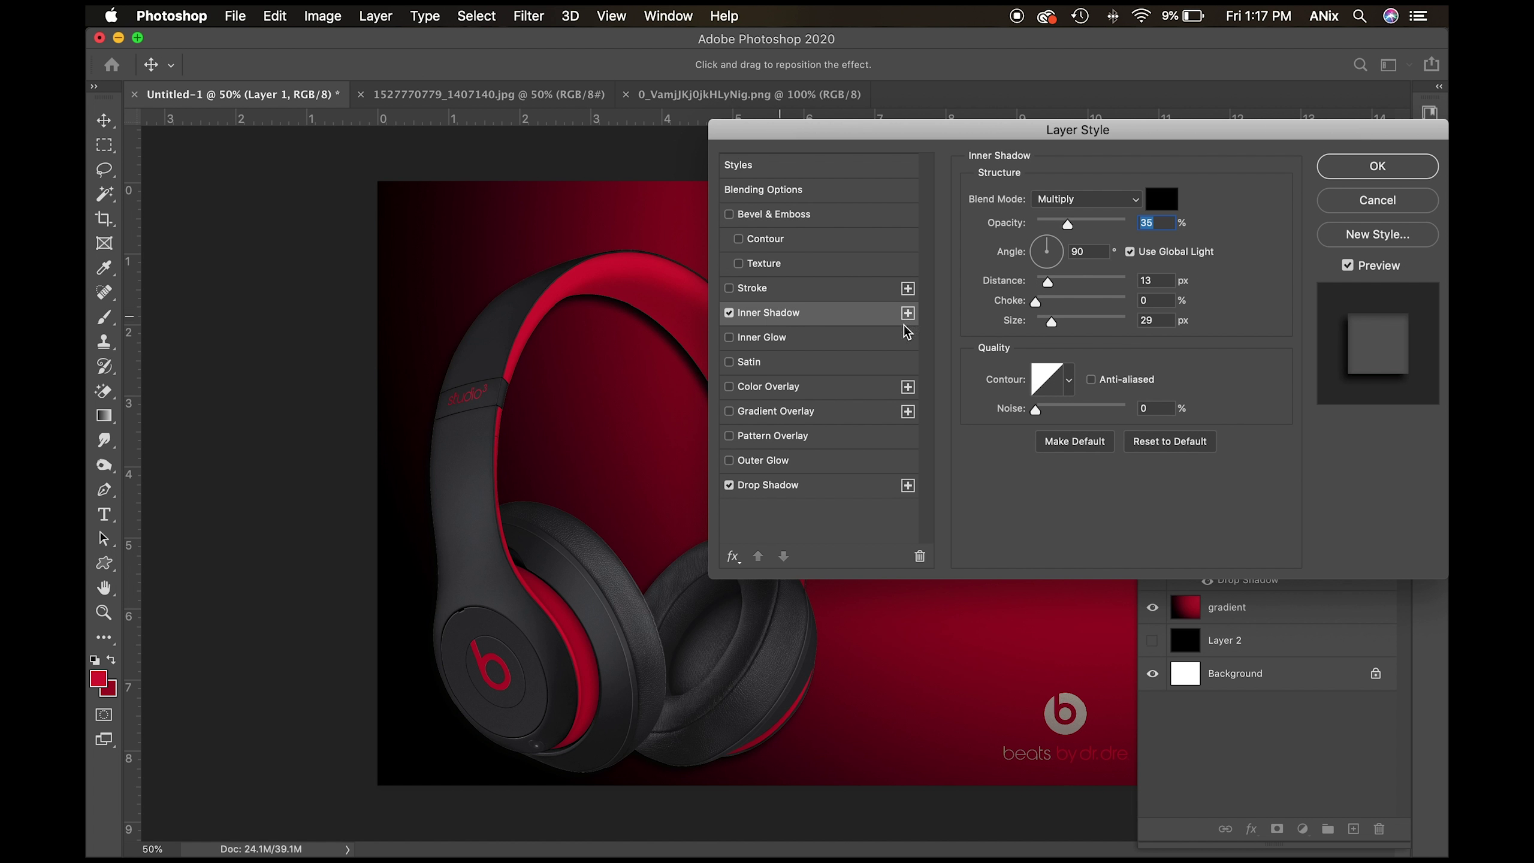
left_click_drag(1069, 225, 1078, 224)
left_click(757, 340)
left_click(763, 362)
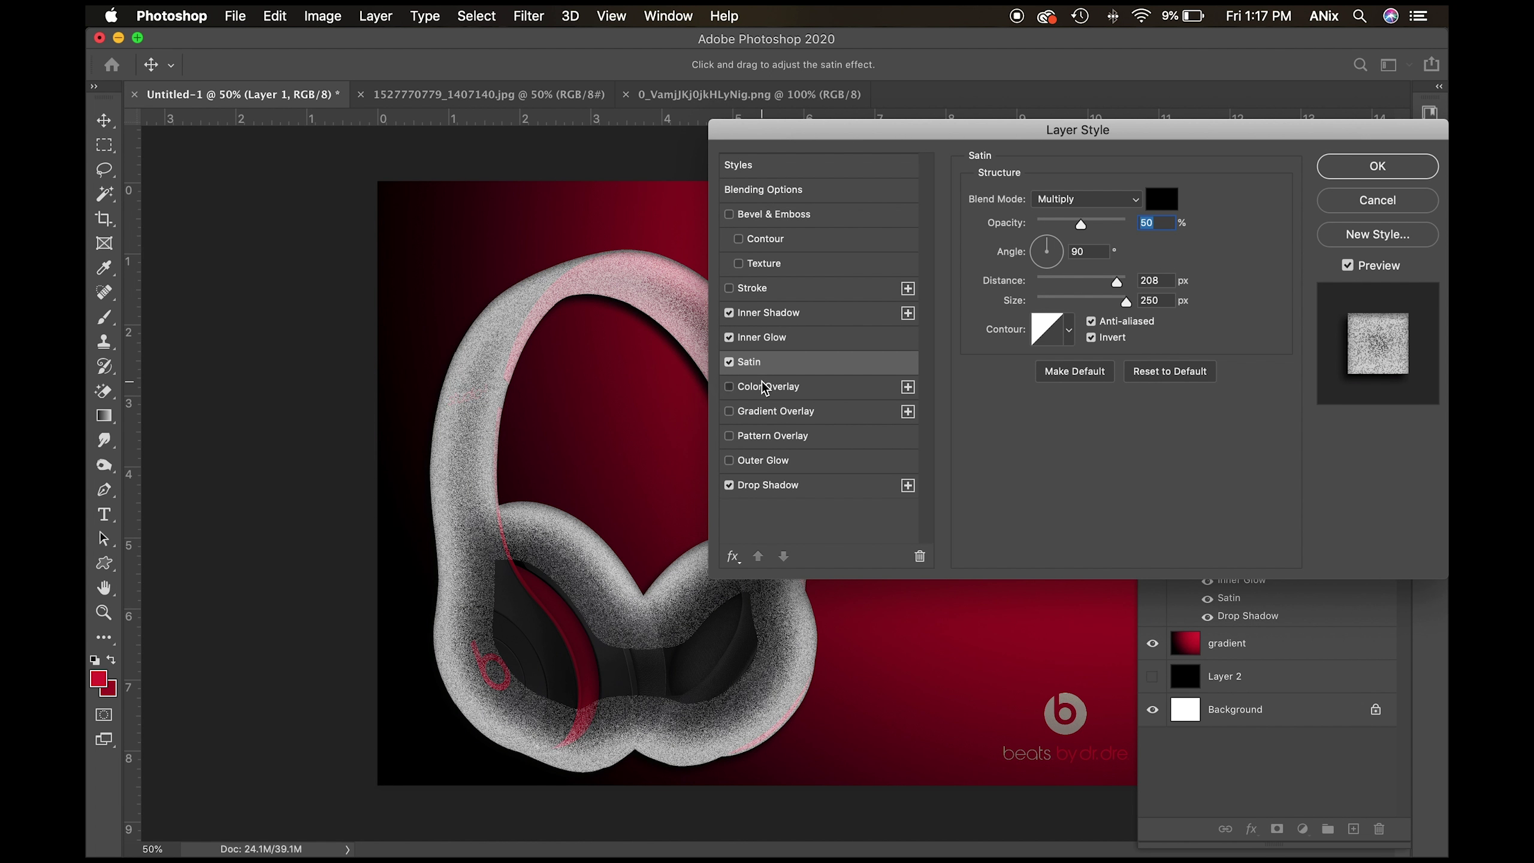
left_click(764, 388)
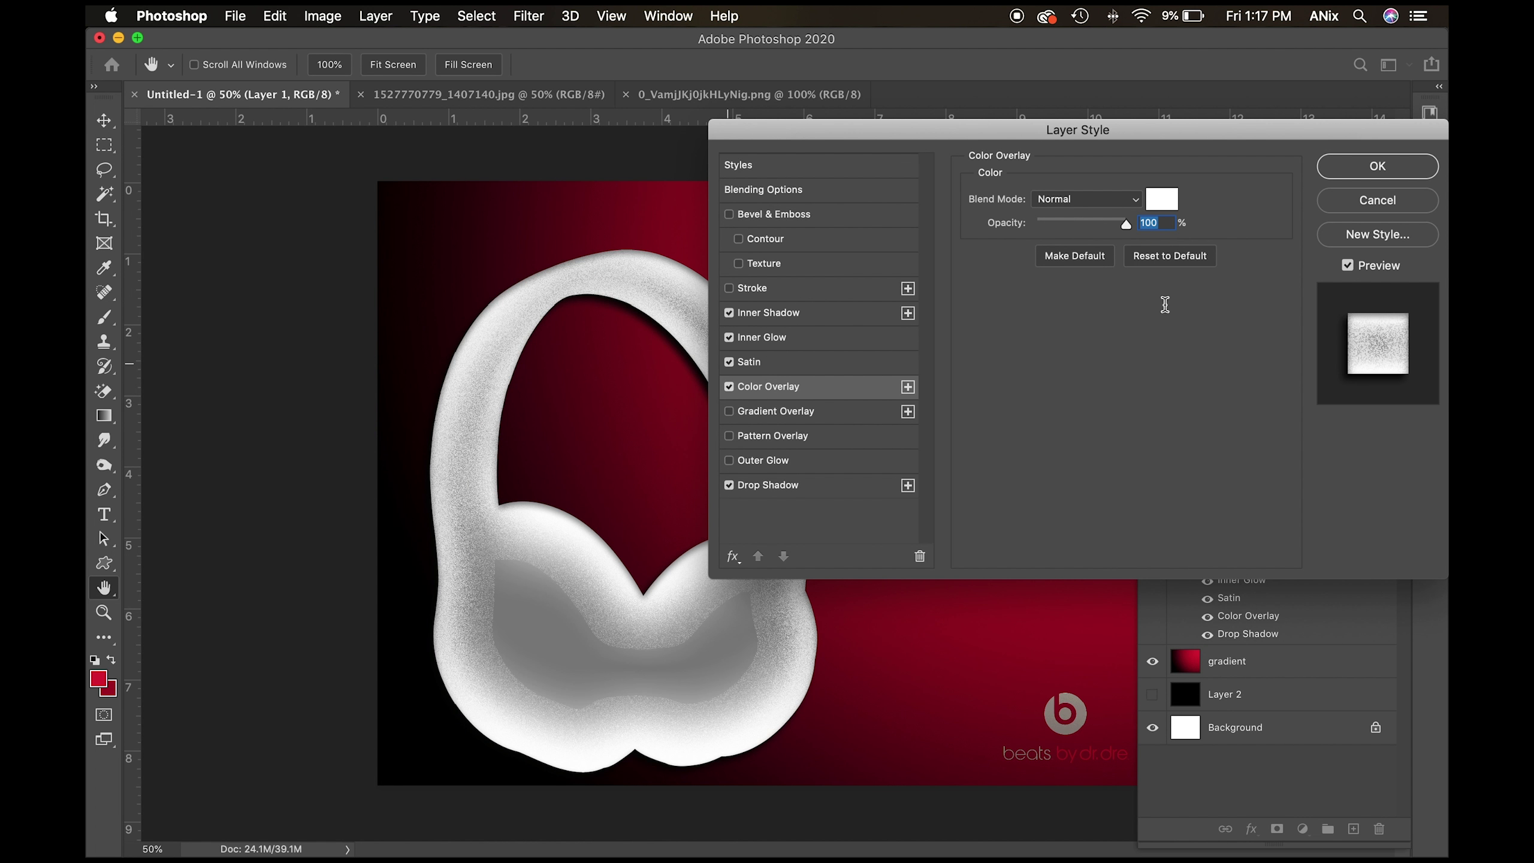
left_click(729, 337)
left_click(730, 361)
left_click(729, 387)
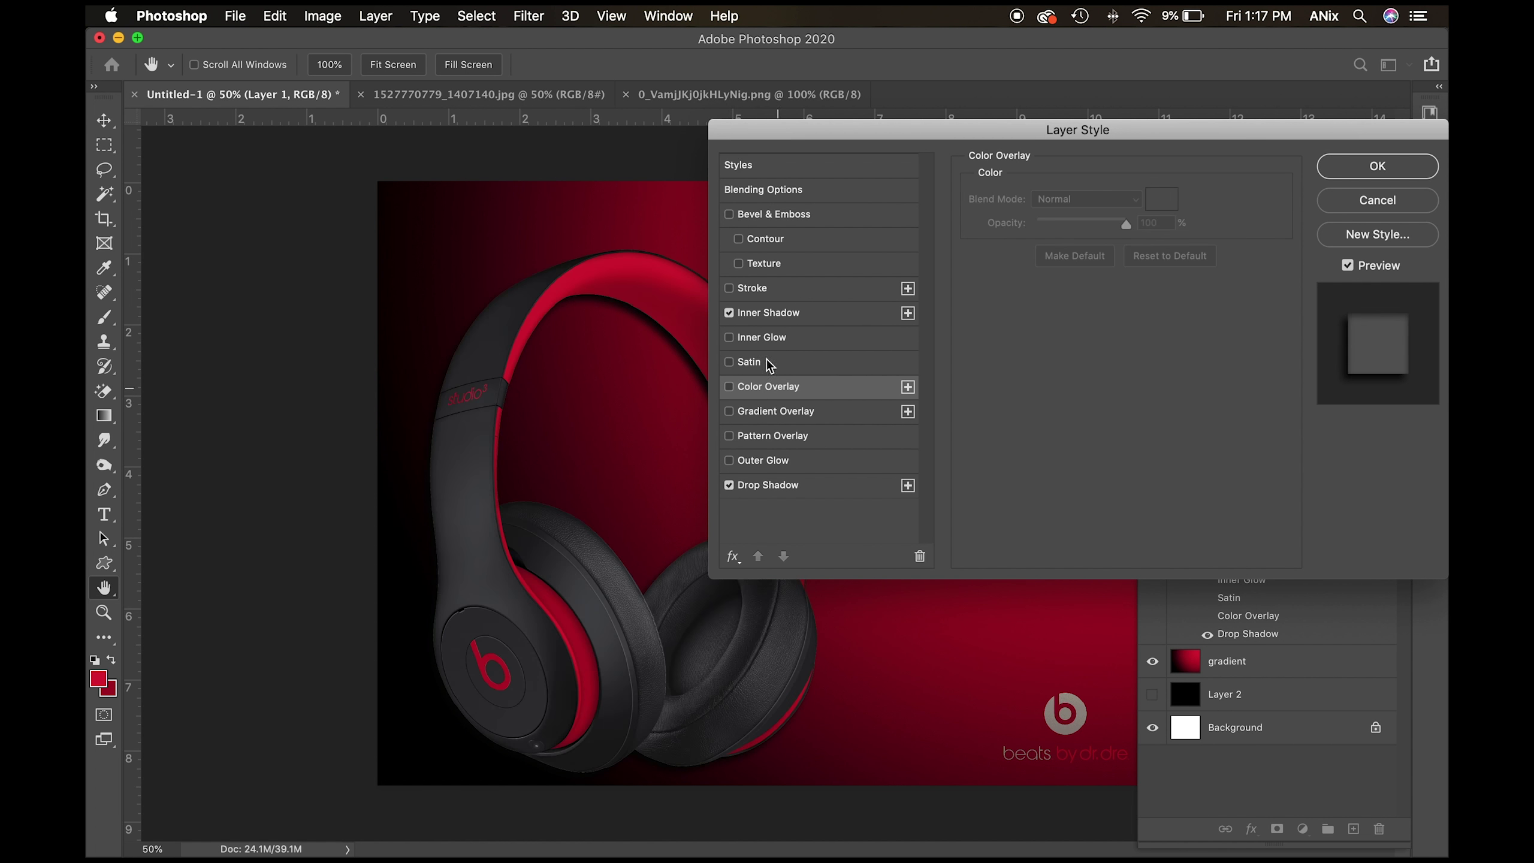
left_click(761, 314)
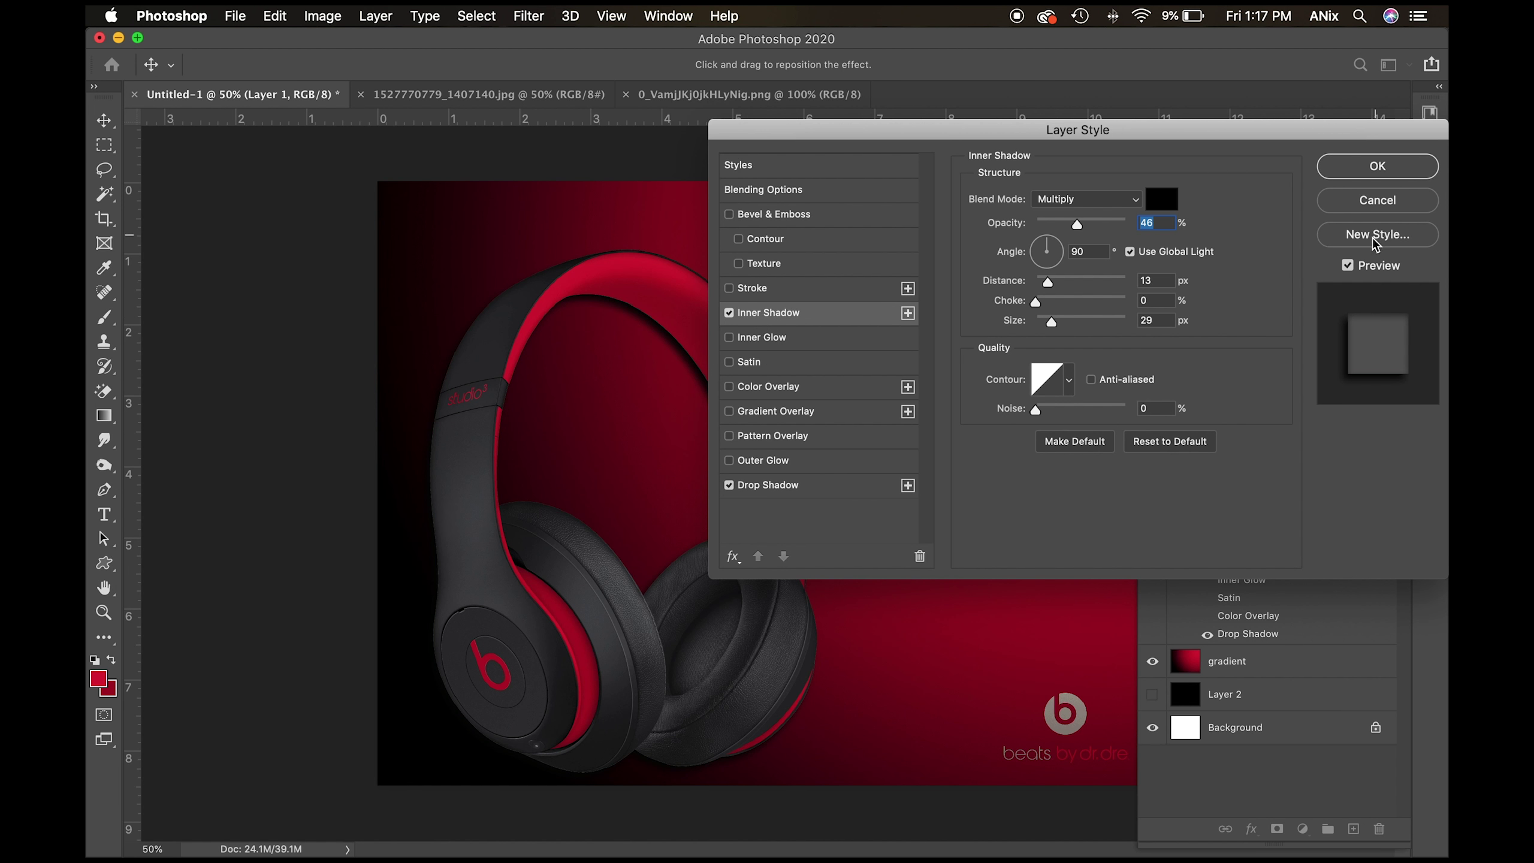
left_click(1377, 169)
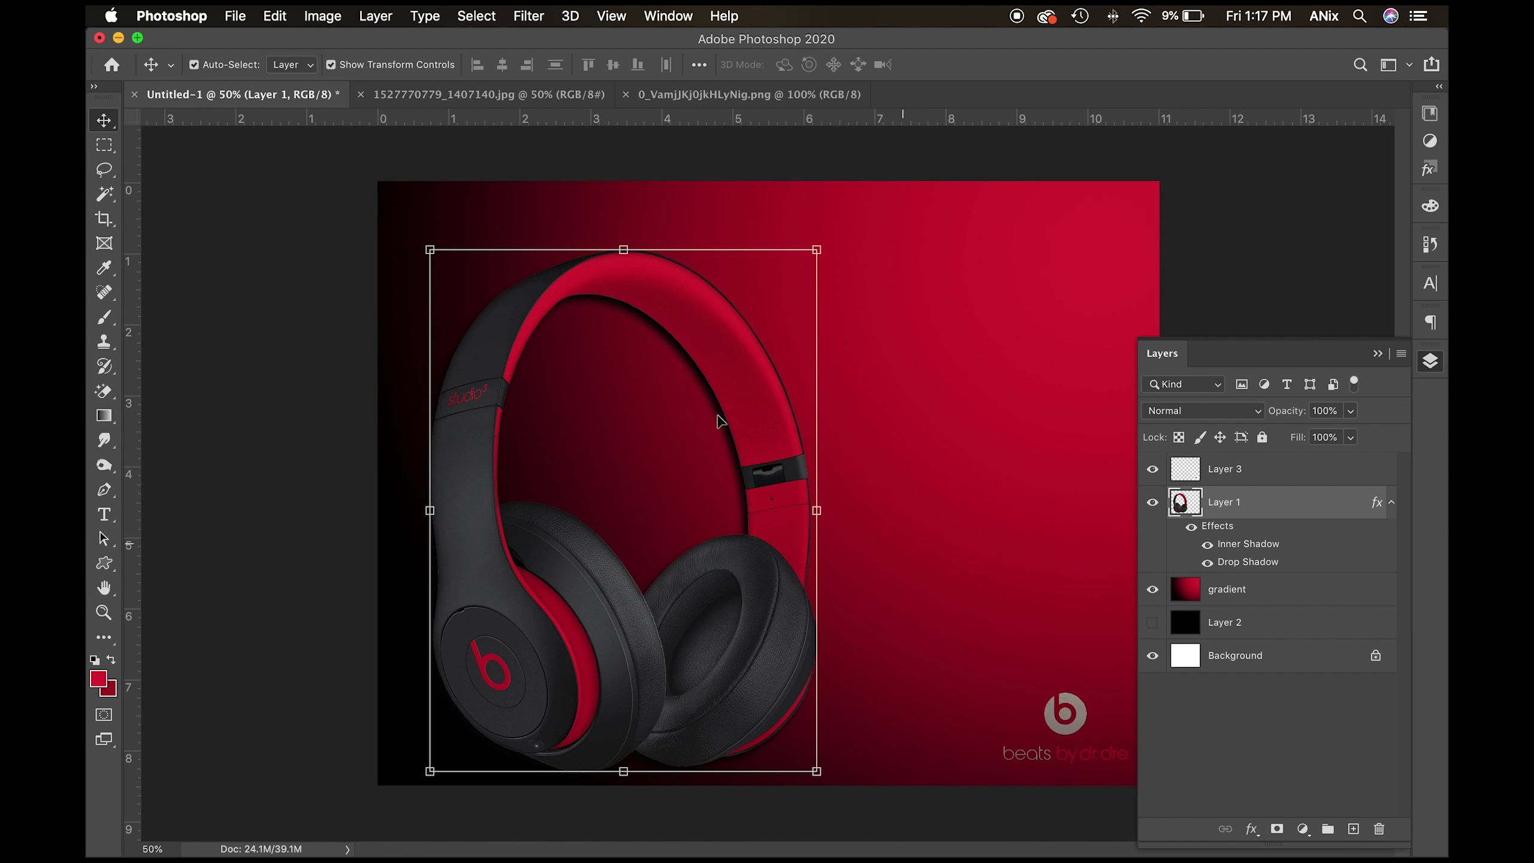
Add empty Layer 4, pick the Brush tool, and reset colours to black and white.
left_click(1354, 828)
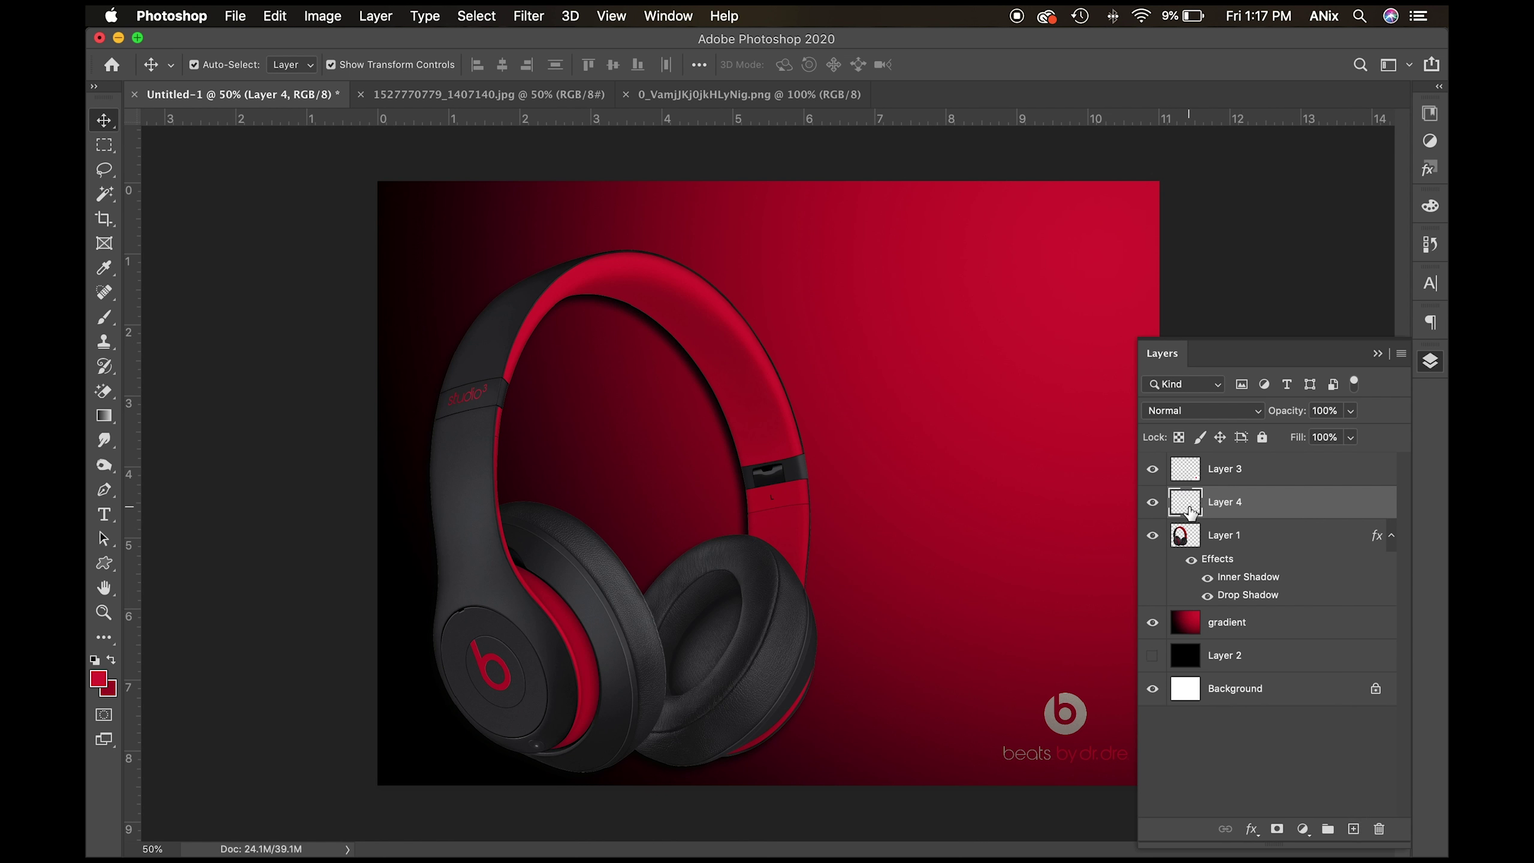
left_click(105, 319)
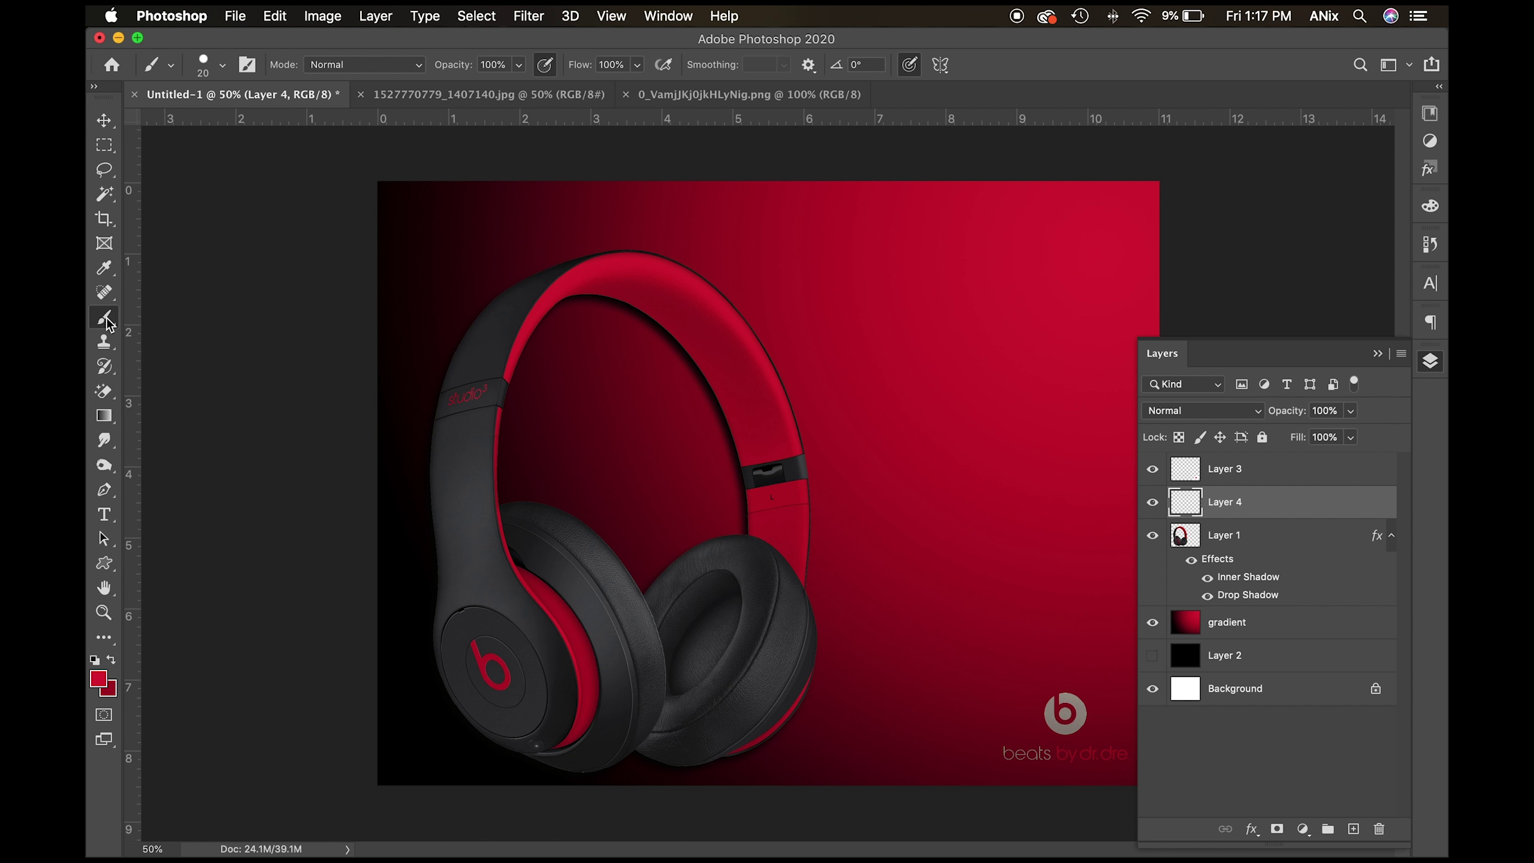
left_click(94, 661)
Sample the headband's dark grey as the brush colour.
left_click(104, 268)
left_click(472, 456)
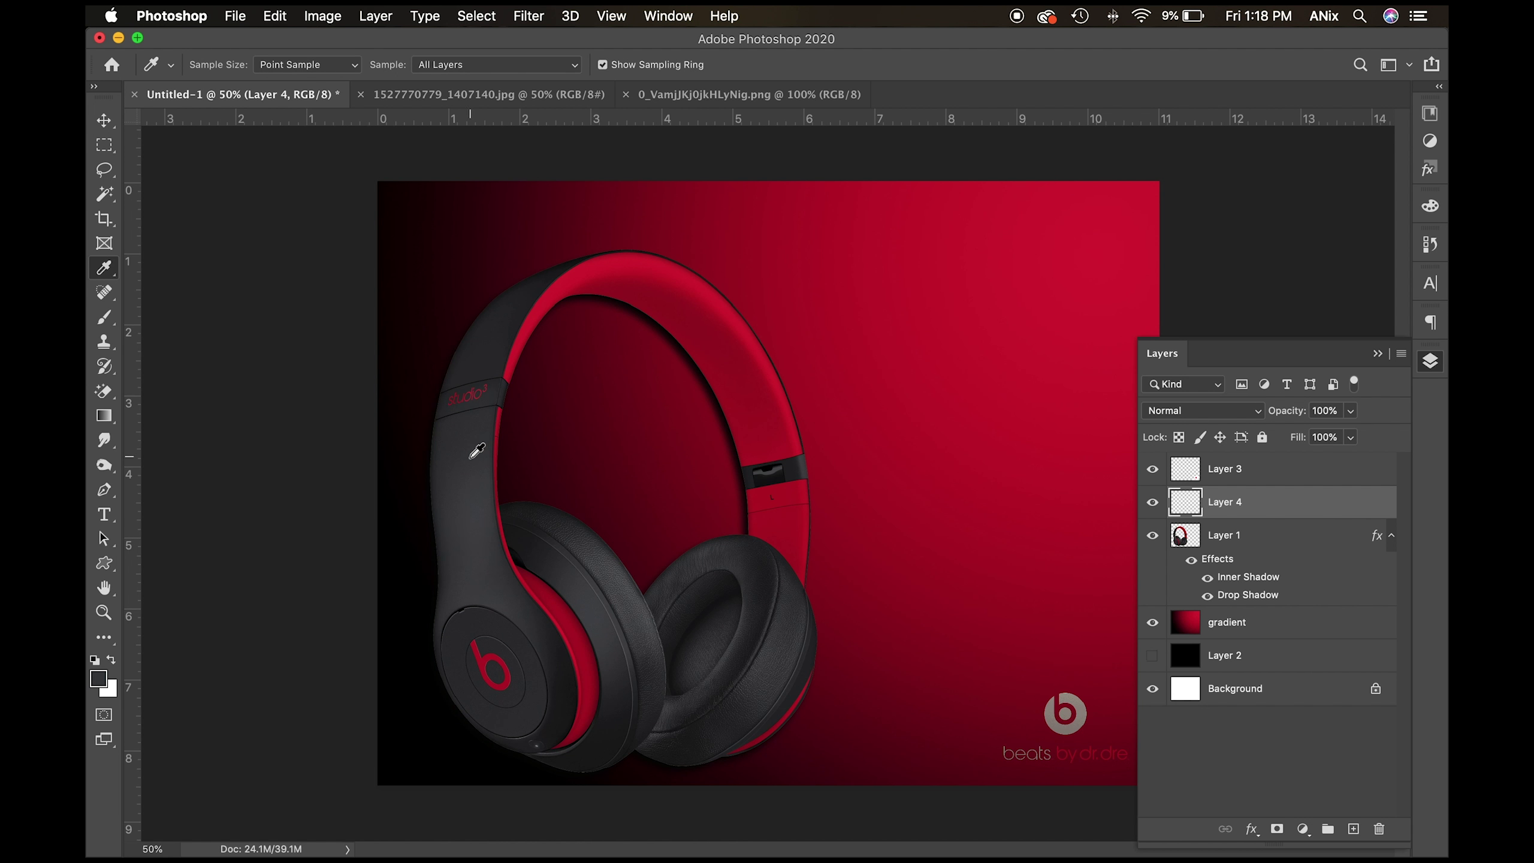
left_click(470, 458)
left_click(104, 317)
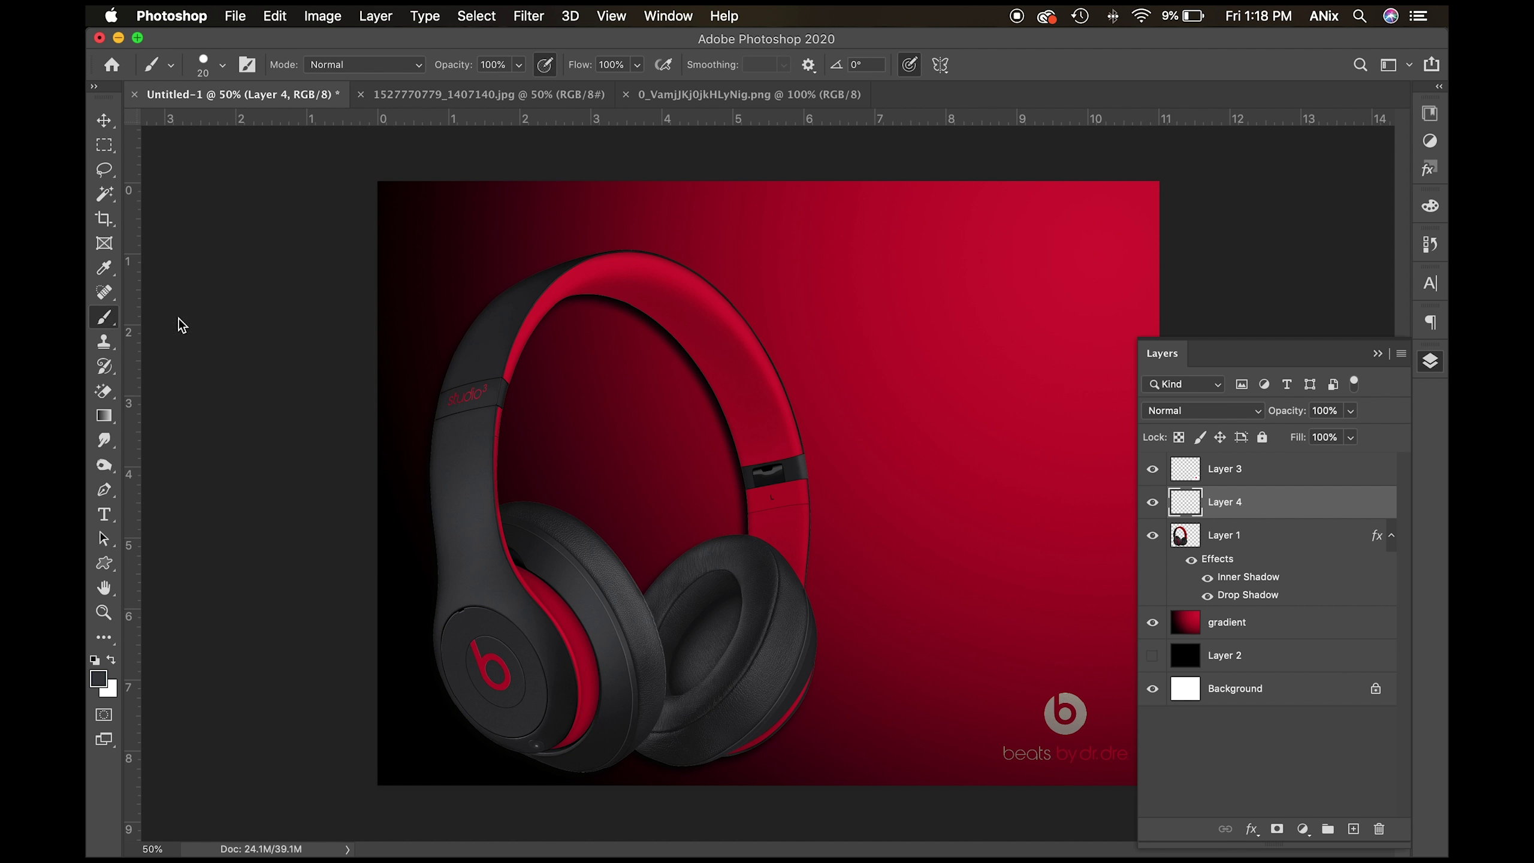
left_click(223, 65)
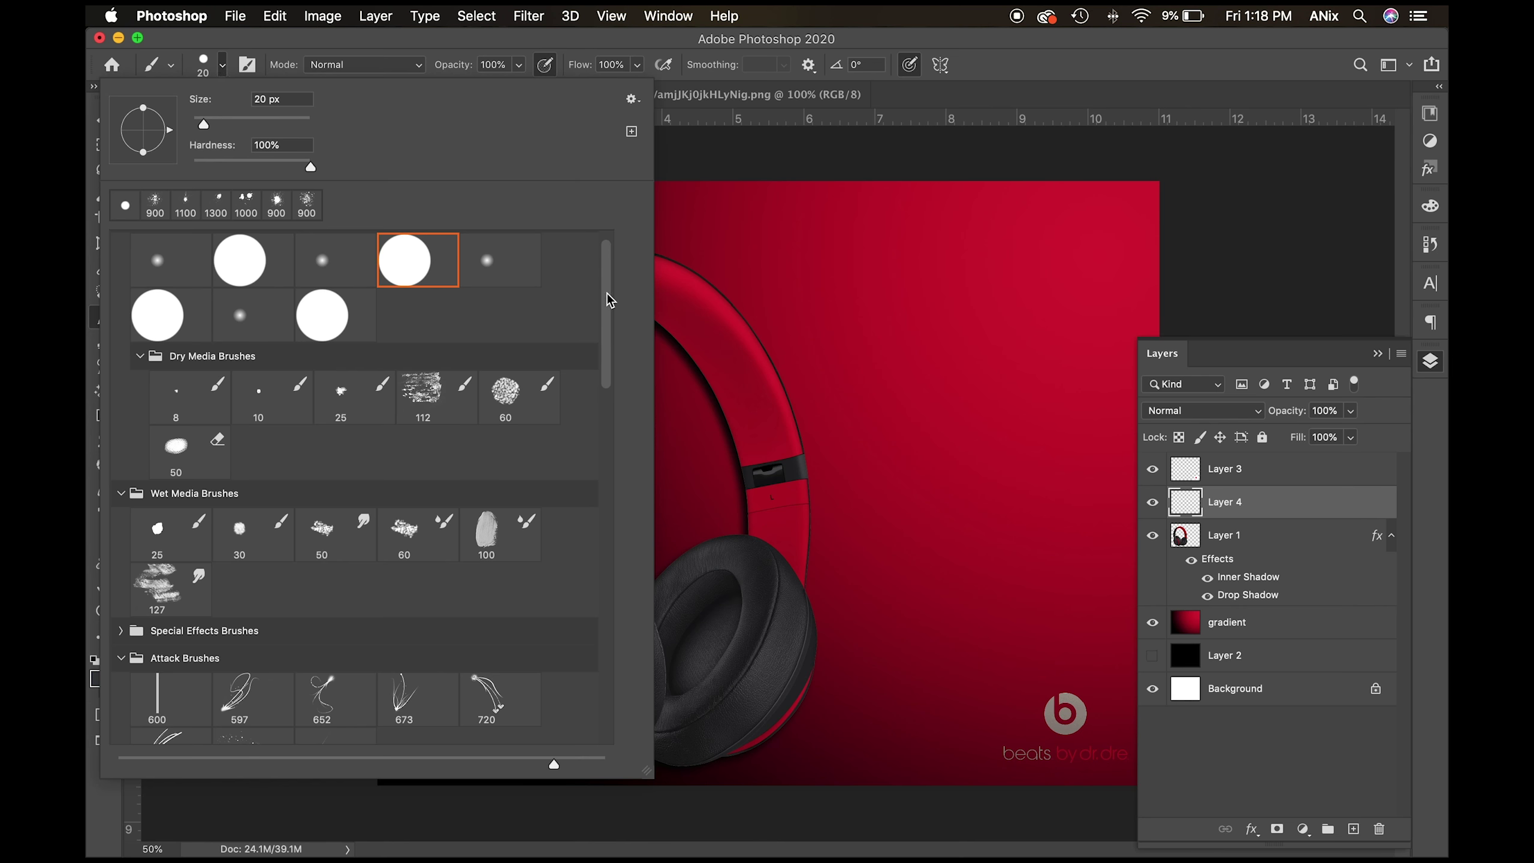
Stamp diagonal grey streaks on Layer 4 with brush preset 991 enlarged to about 3900 px.
left_click_drag(607, 293, 603, 688)
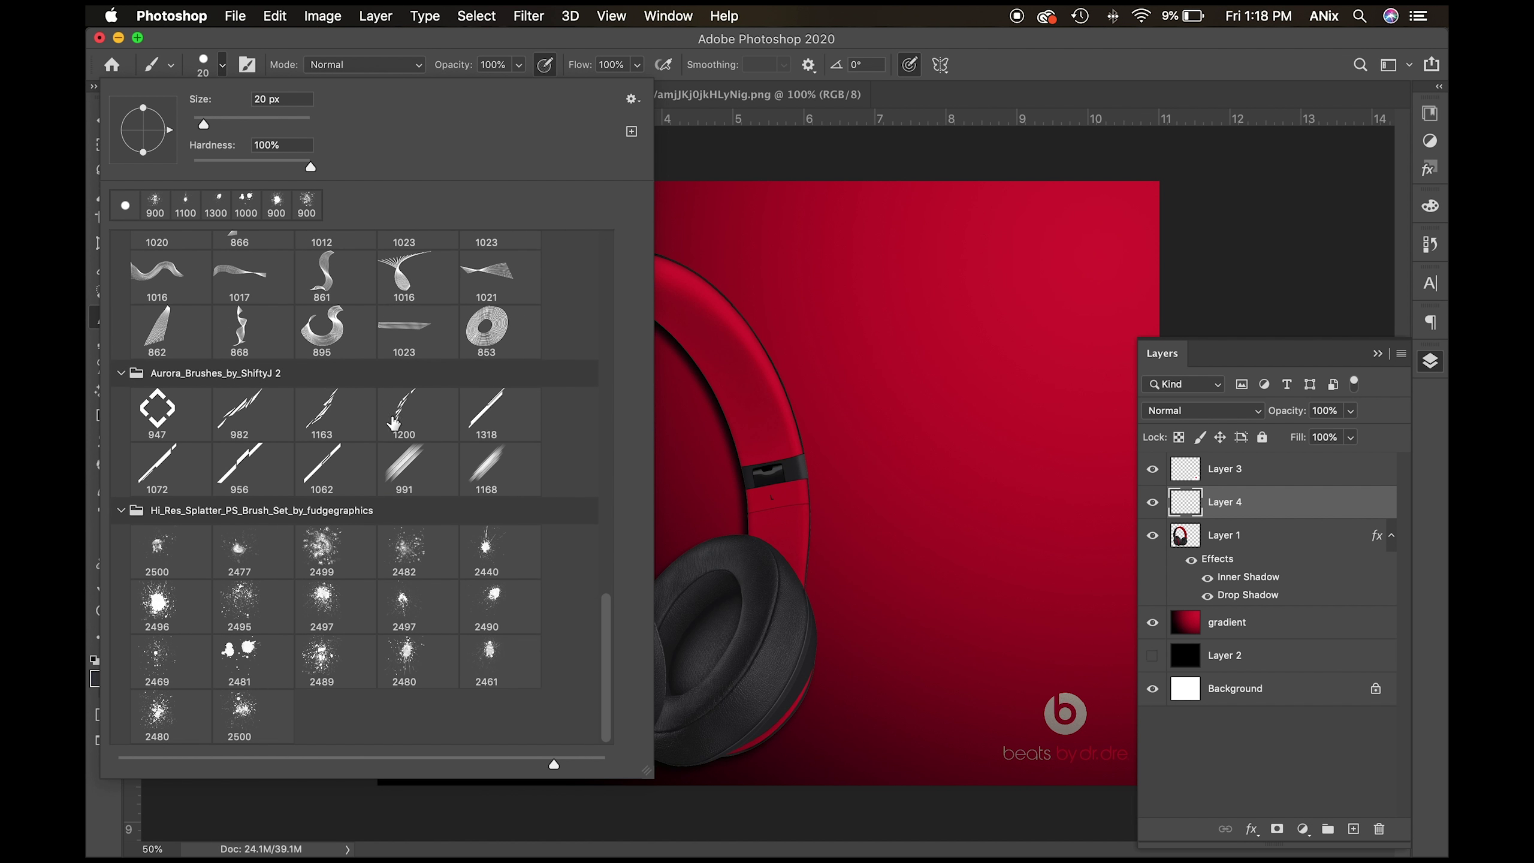
left_click(411, 470)
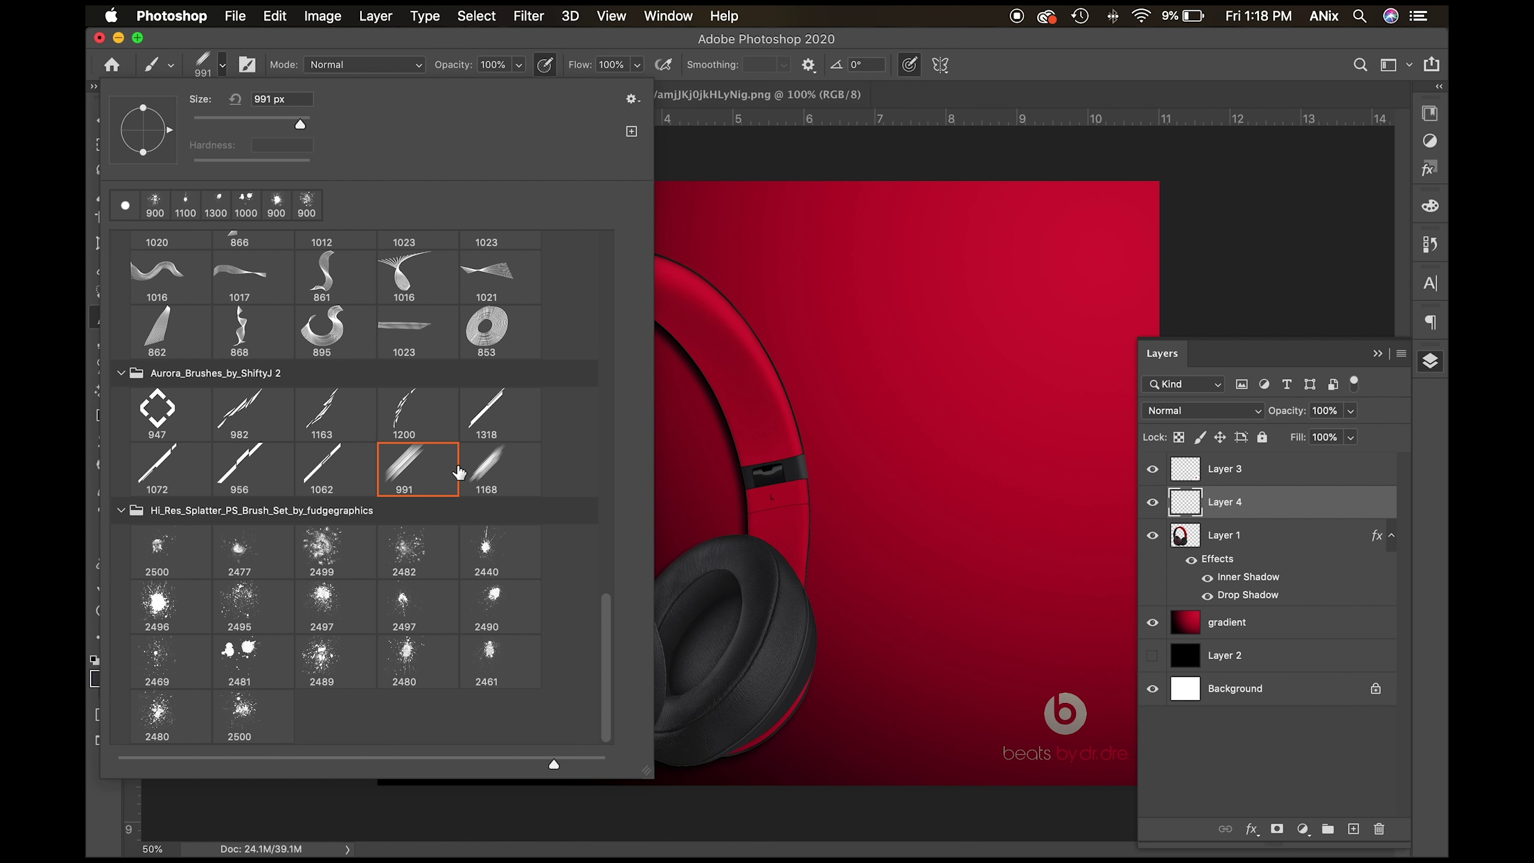
key("Return")
key("bracketright")
key("bracketright")
key("bracketright")
key("bracketright")
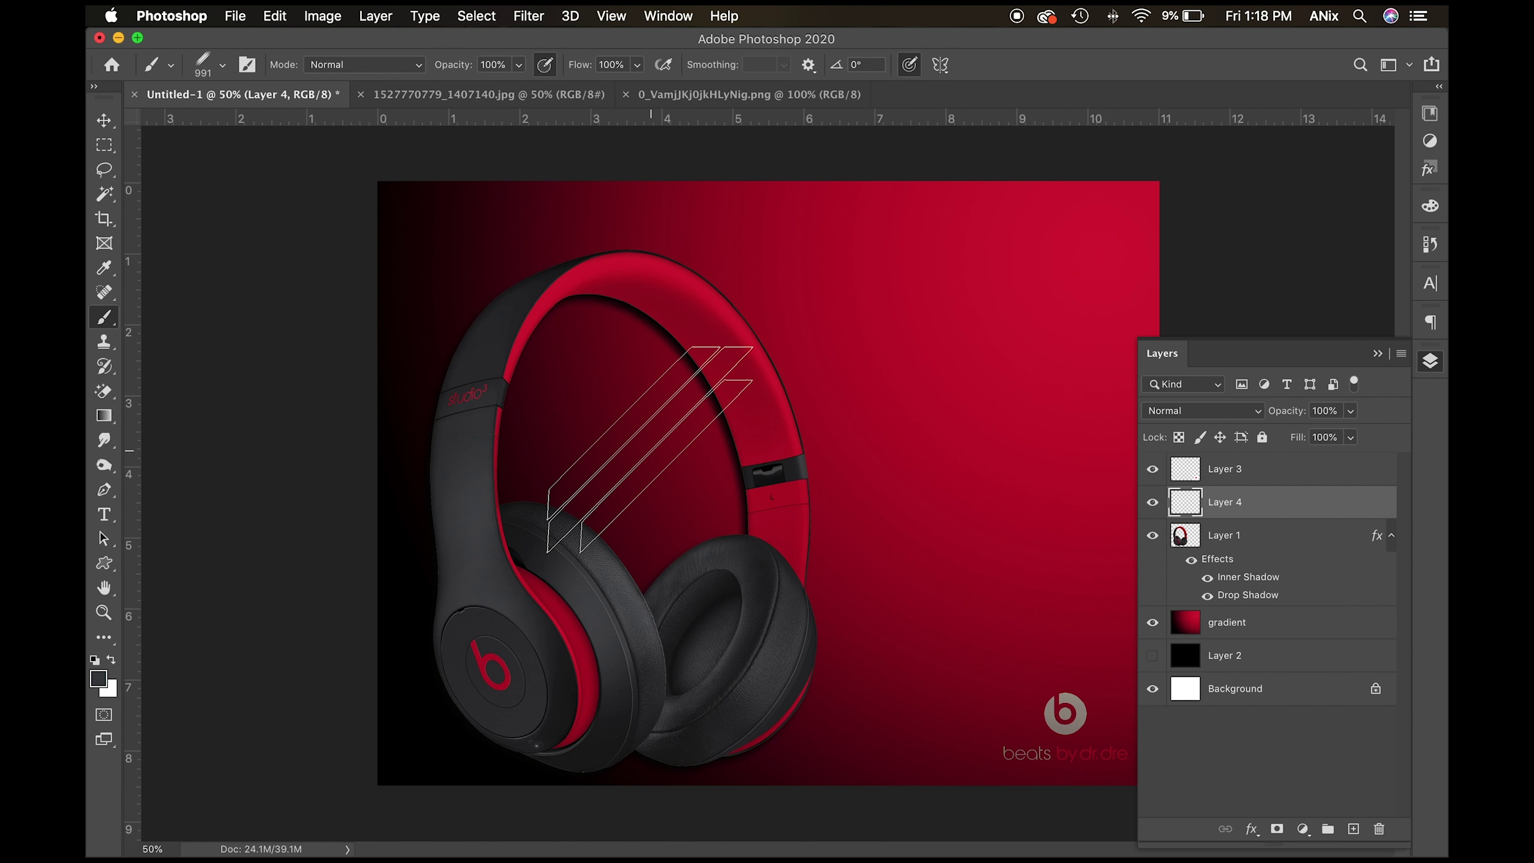
key("bracketright")
key("bracketright")
key("bracketright")
key("bracketright")
key("bracketright")
key("bracketright")
key("bracketright")
key("bracketright")
key("bracketright")
key("bracketright")
key("bracketright")
key("bracketright")
key("bracketright")
key("bracketright")
key("bracketright")
key("bracketright")
key("bracketright")
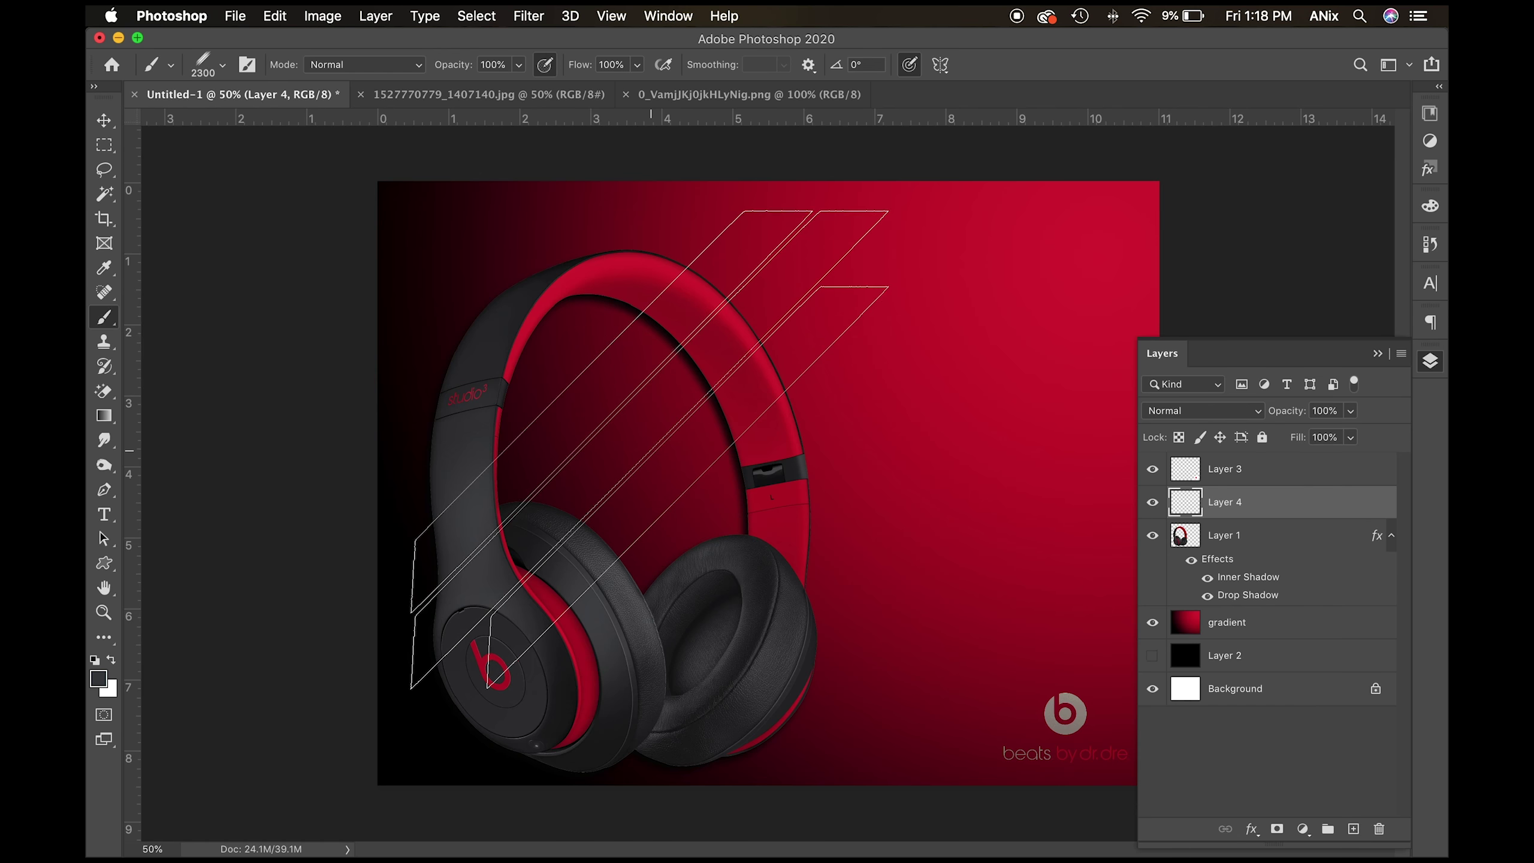
key("bracketright")
key("bracketright")
key("bracketright")
key("bracketright")
key("bracketright")
key("bracketright")
key("bracketright")
key("bracketright")
key("bracketright")
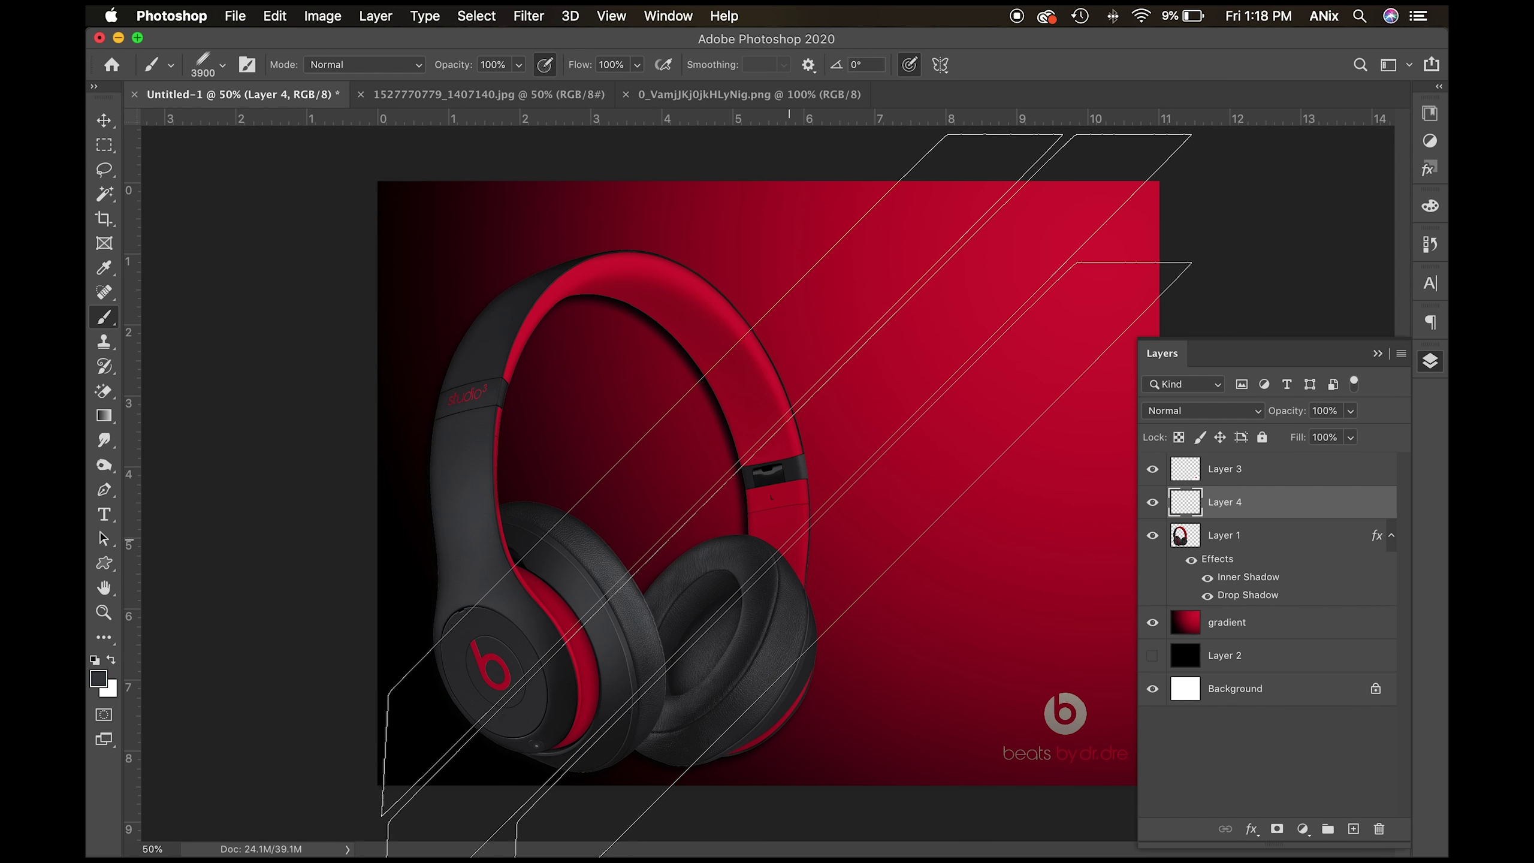
left_click(786, 495)
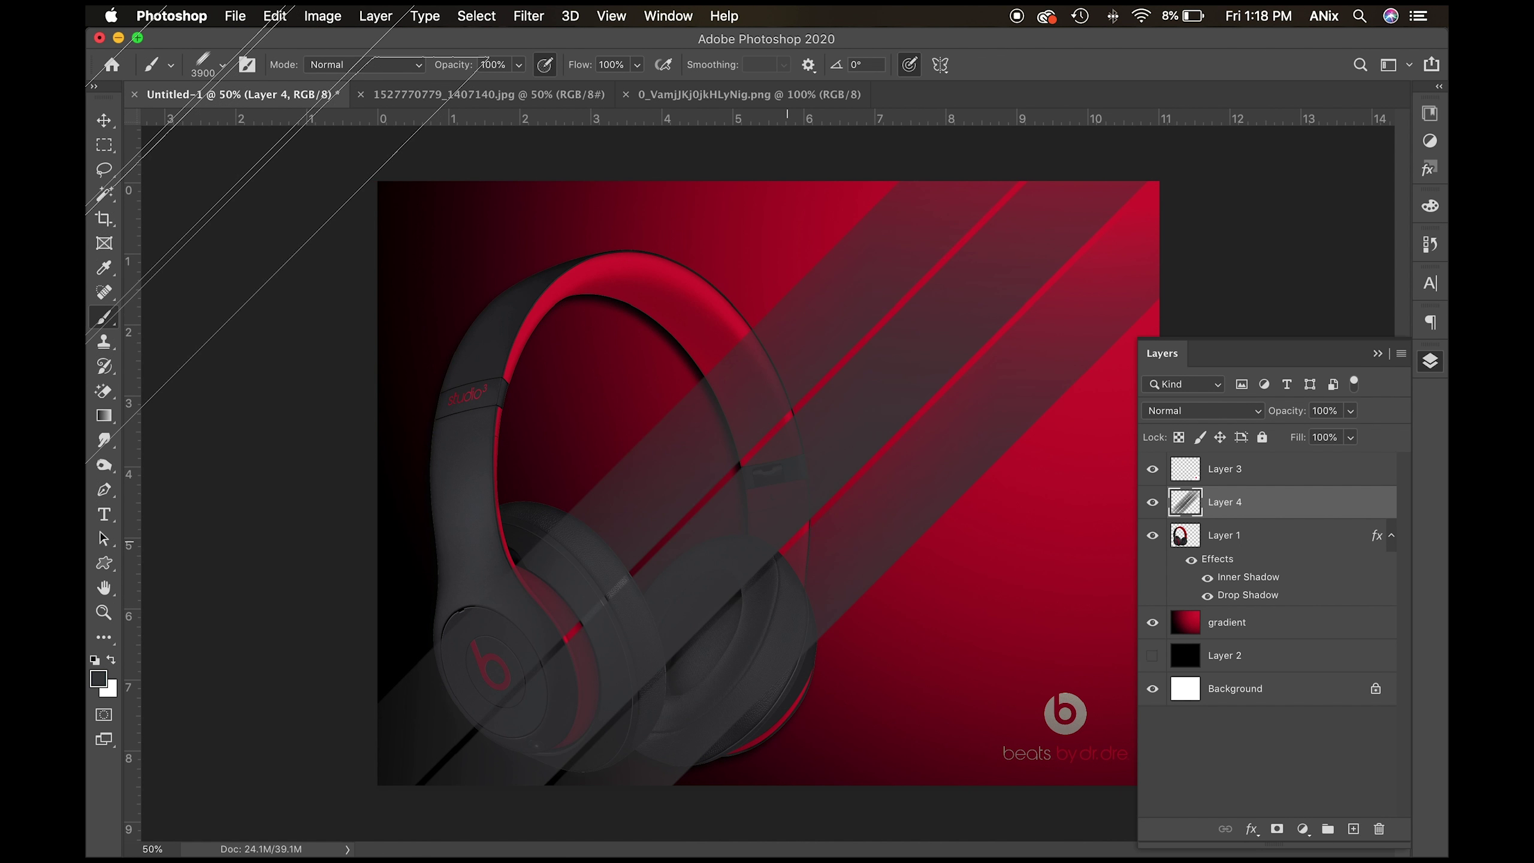
Move the streaks layer beneath the headphones layer.
left_click(104, 121)
left_click_drag(1284, 505, 1285, 589)
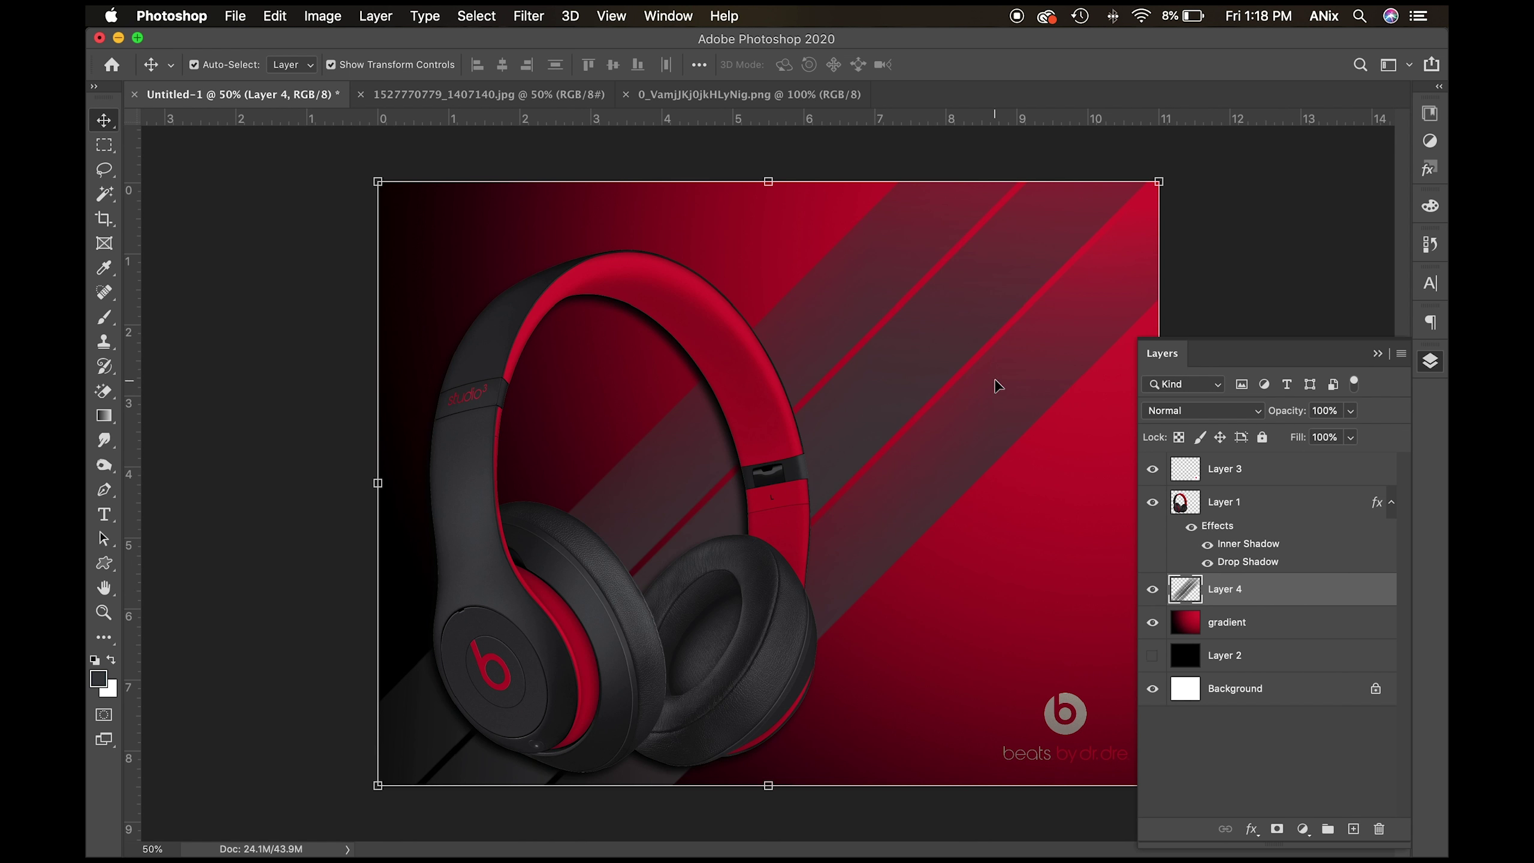
left_click(730, 360)
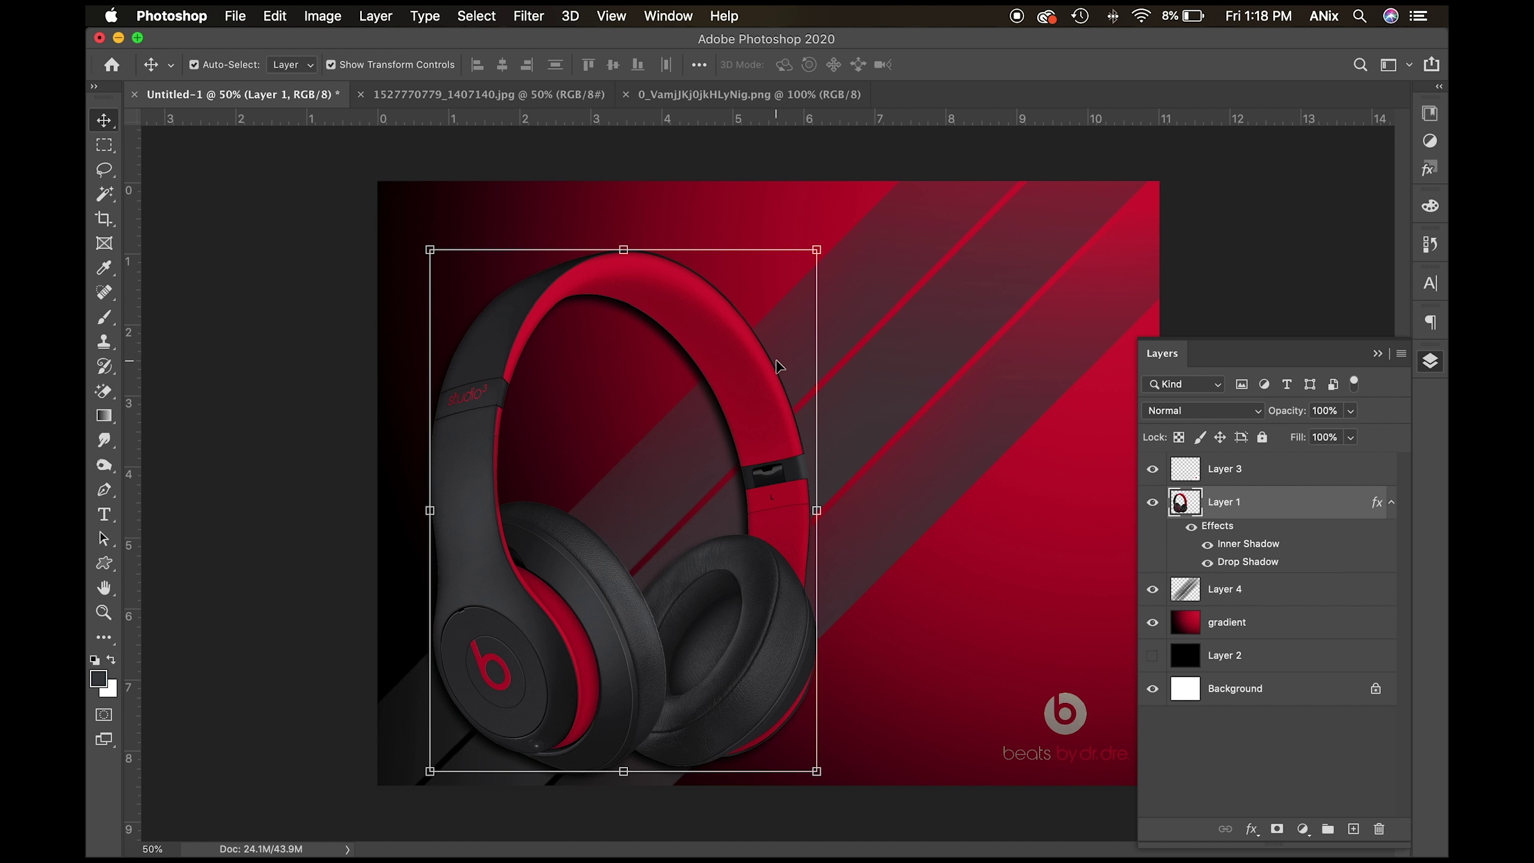
Shrink the headphones slightly and shift them up and to the left.
left_click_drag(816, 249, 790, 284)
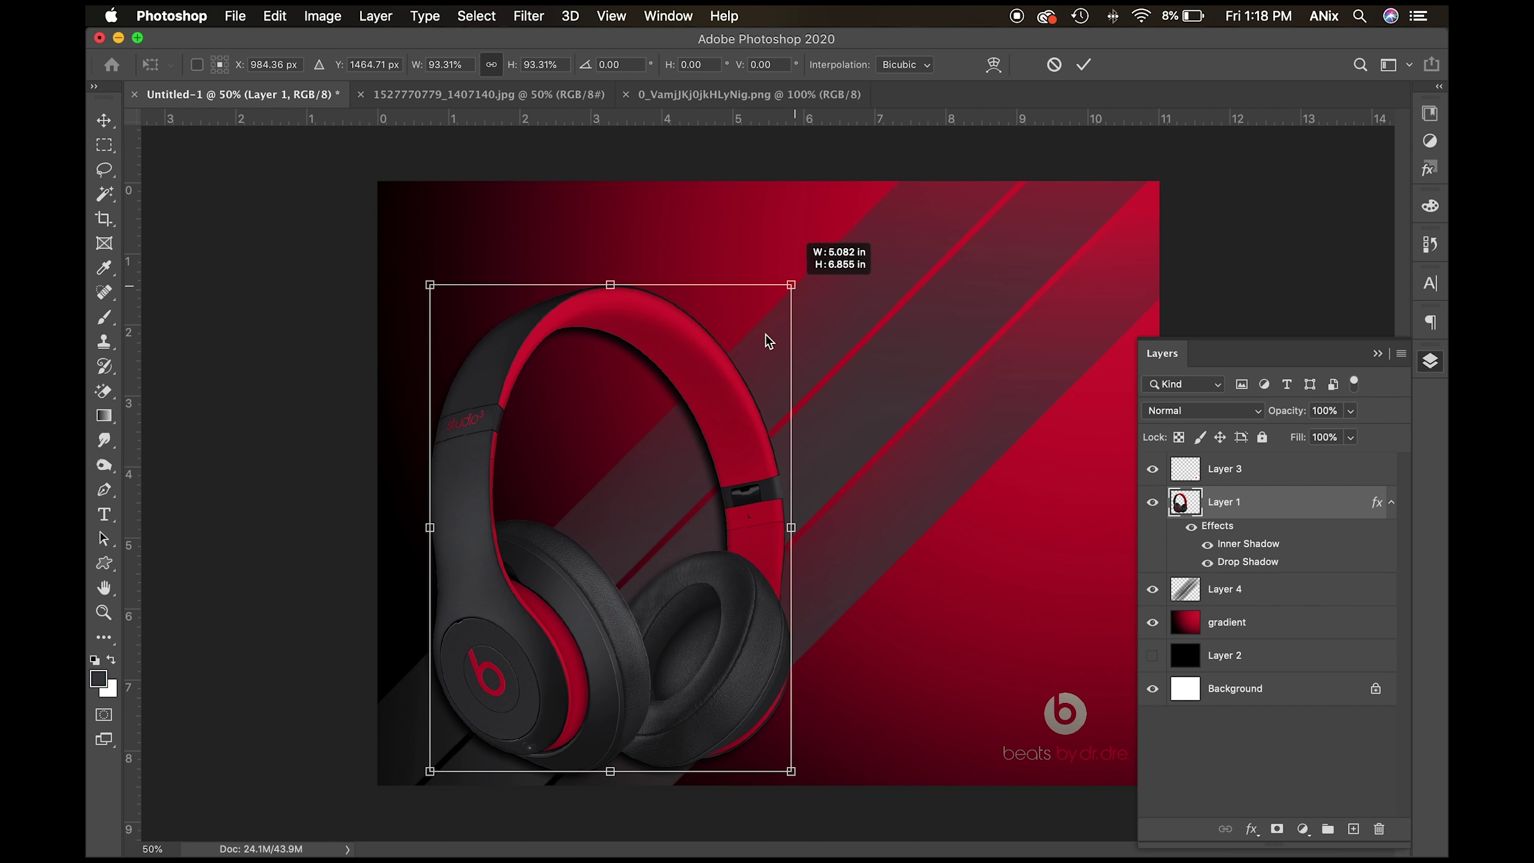
key("Return")
left_click_drag(727, 440, 718, 416)
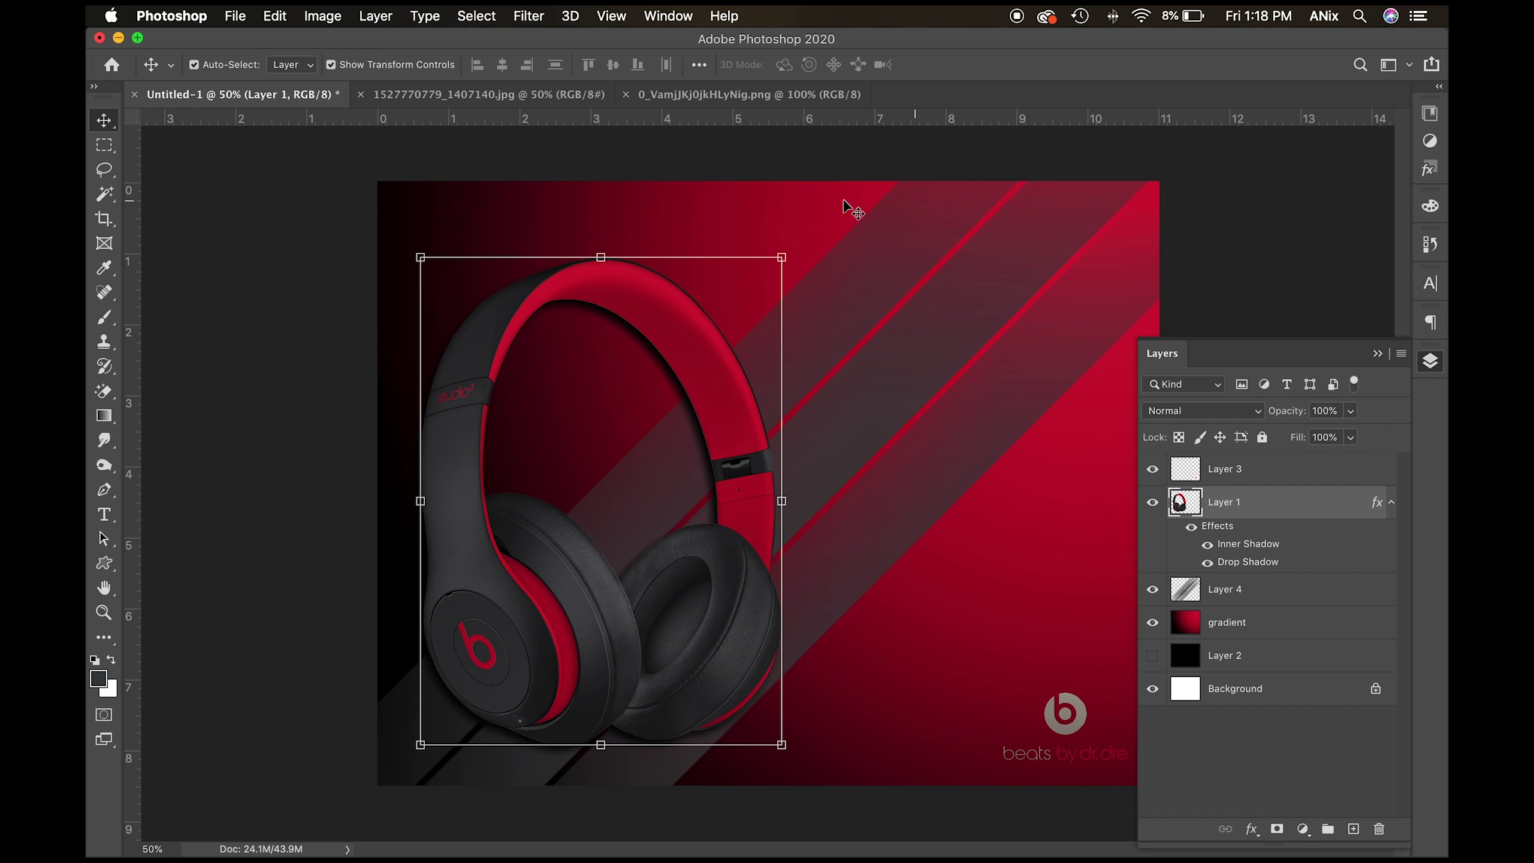
Move the gray streaks layer toward the lower right and enlarge it.
left_click(985, 465)
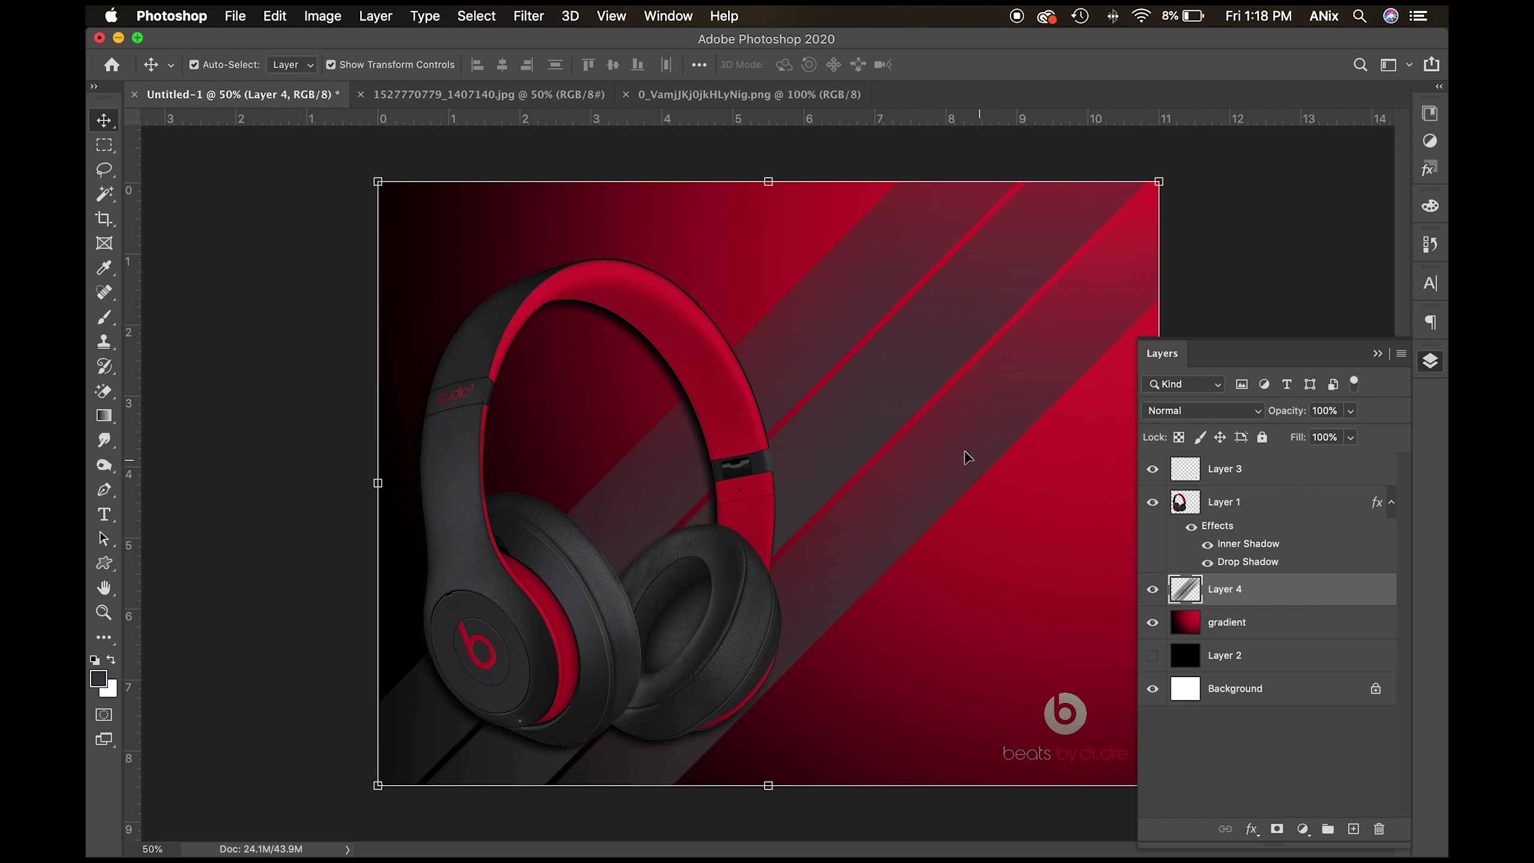
left_click_drag(966, 447, 1136, 513)
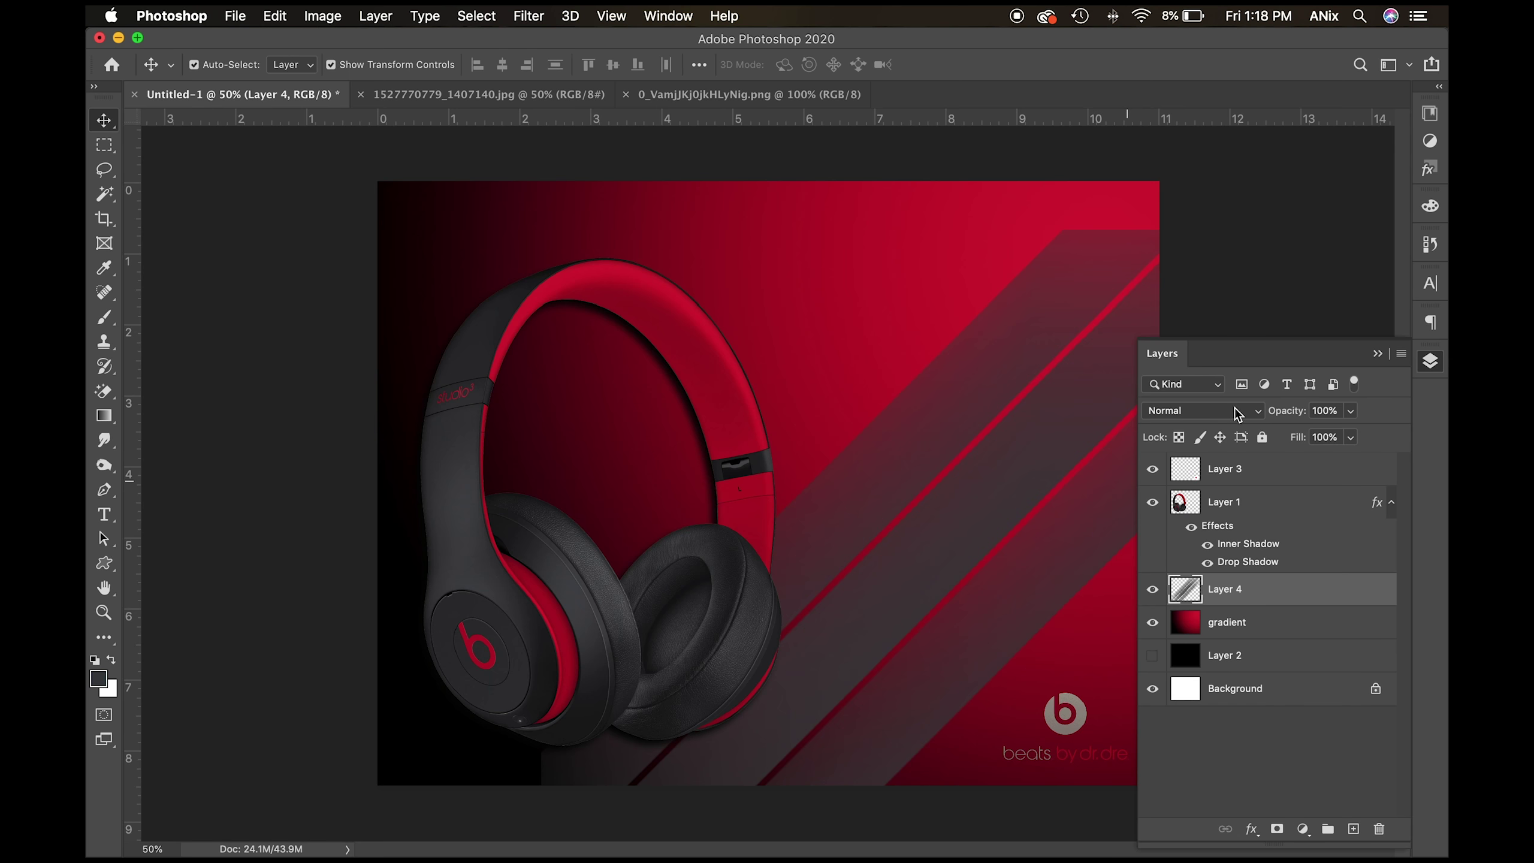
left_click_drag(863, 483, 956, 474)
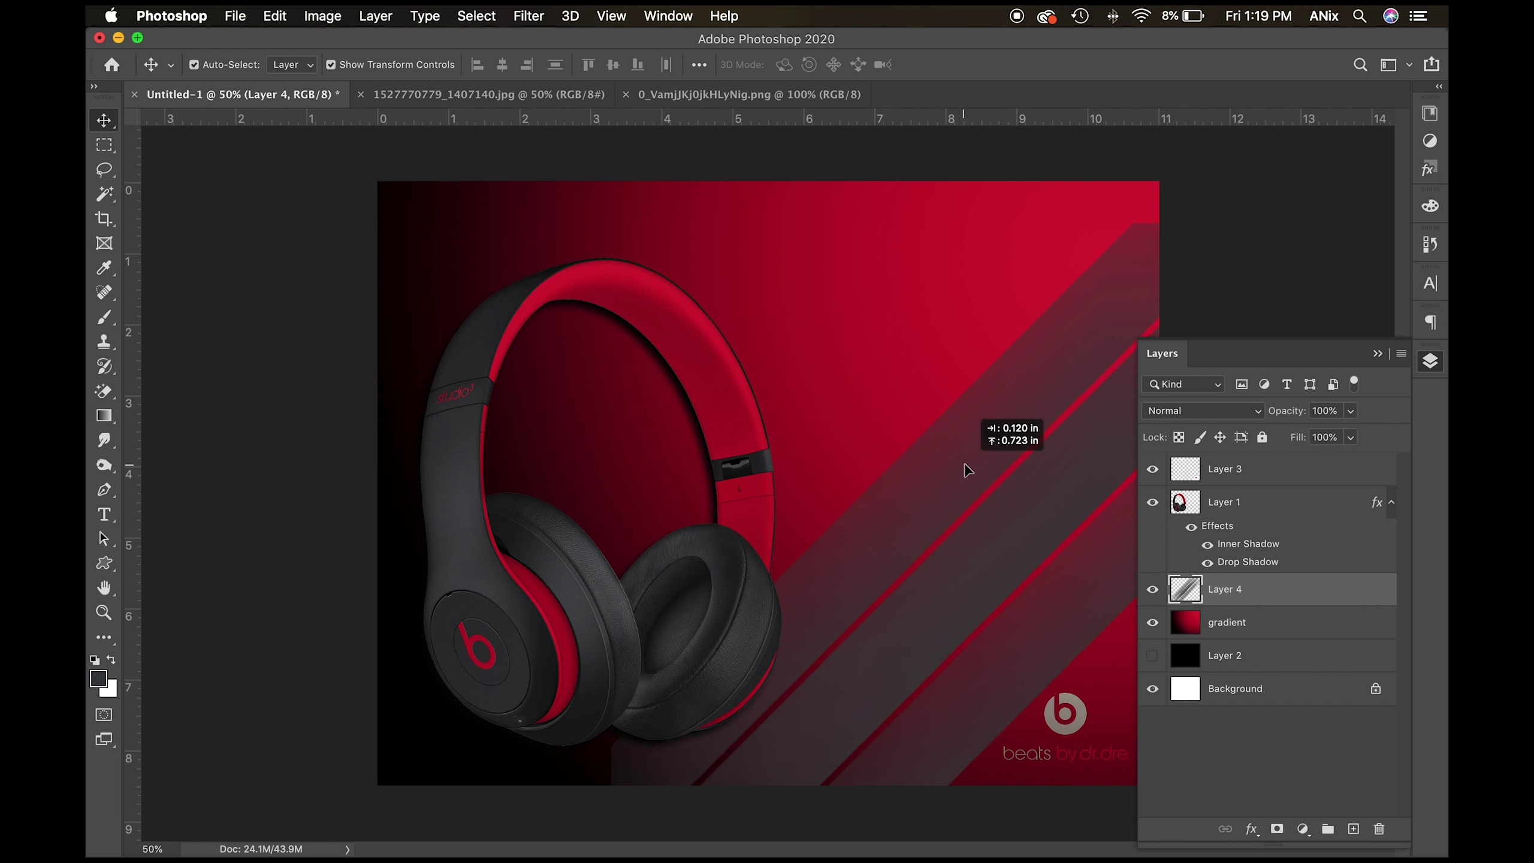
left_click_drag(967, 470, 967, 470)
left_click_drag(613, 223, 490, 129)
left_click_drag(961, 310, 970, 333)
key("Return")
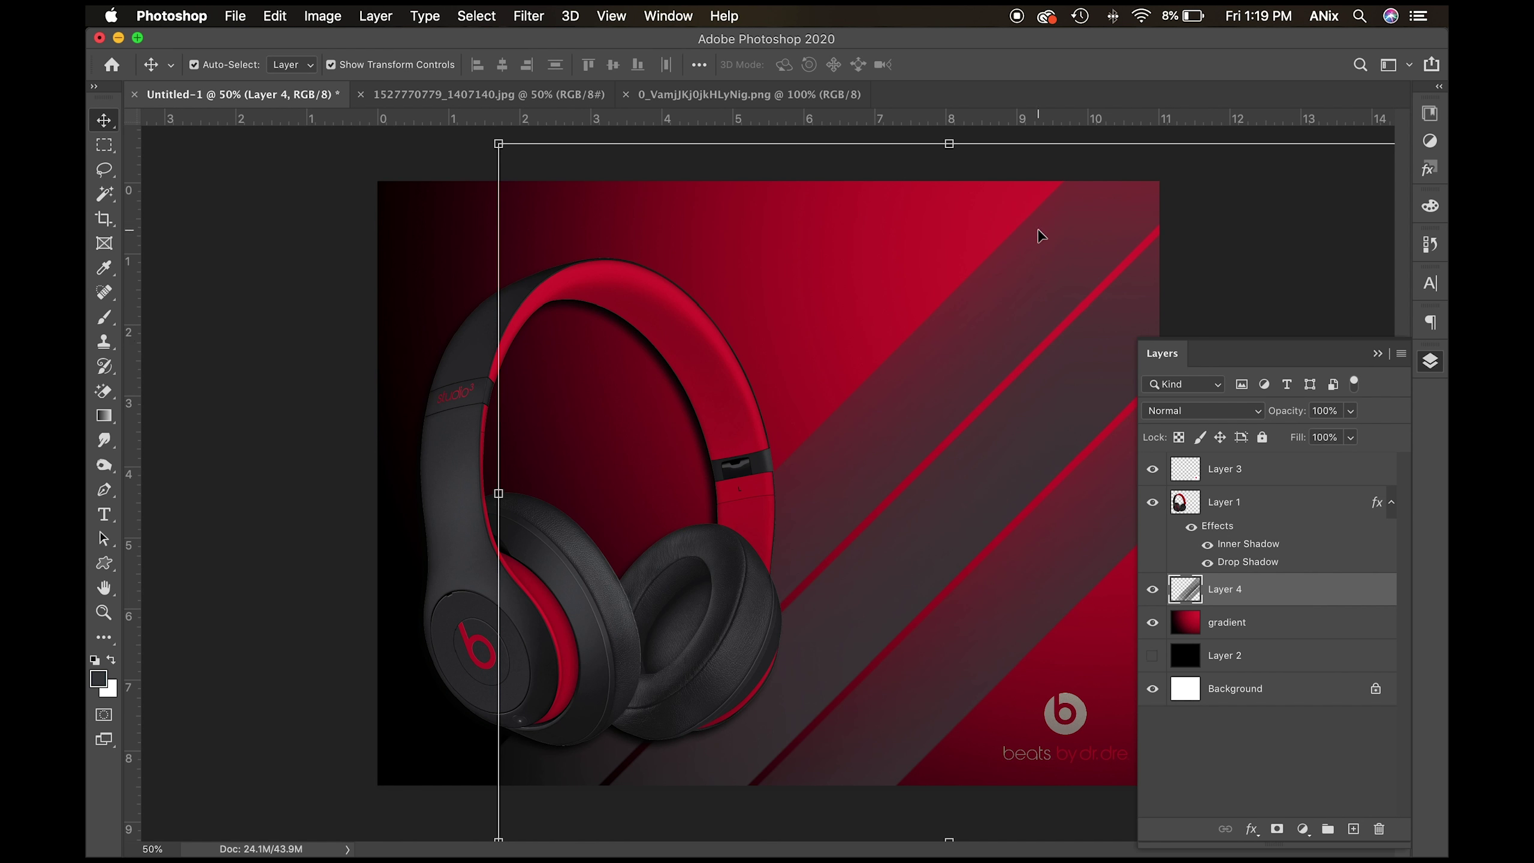
Lower the headphones slightly and tilt them a little.
left_click_drag(709, 396, 703, 420)
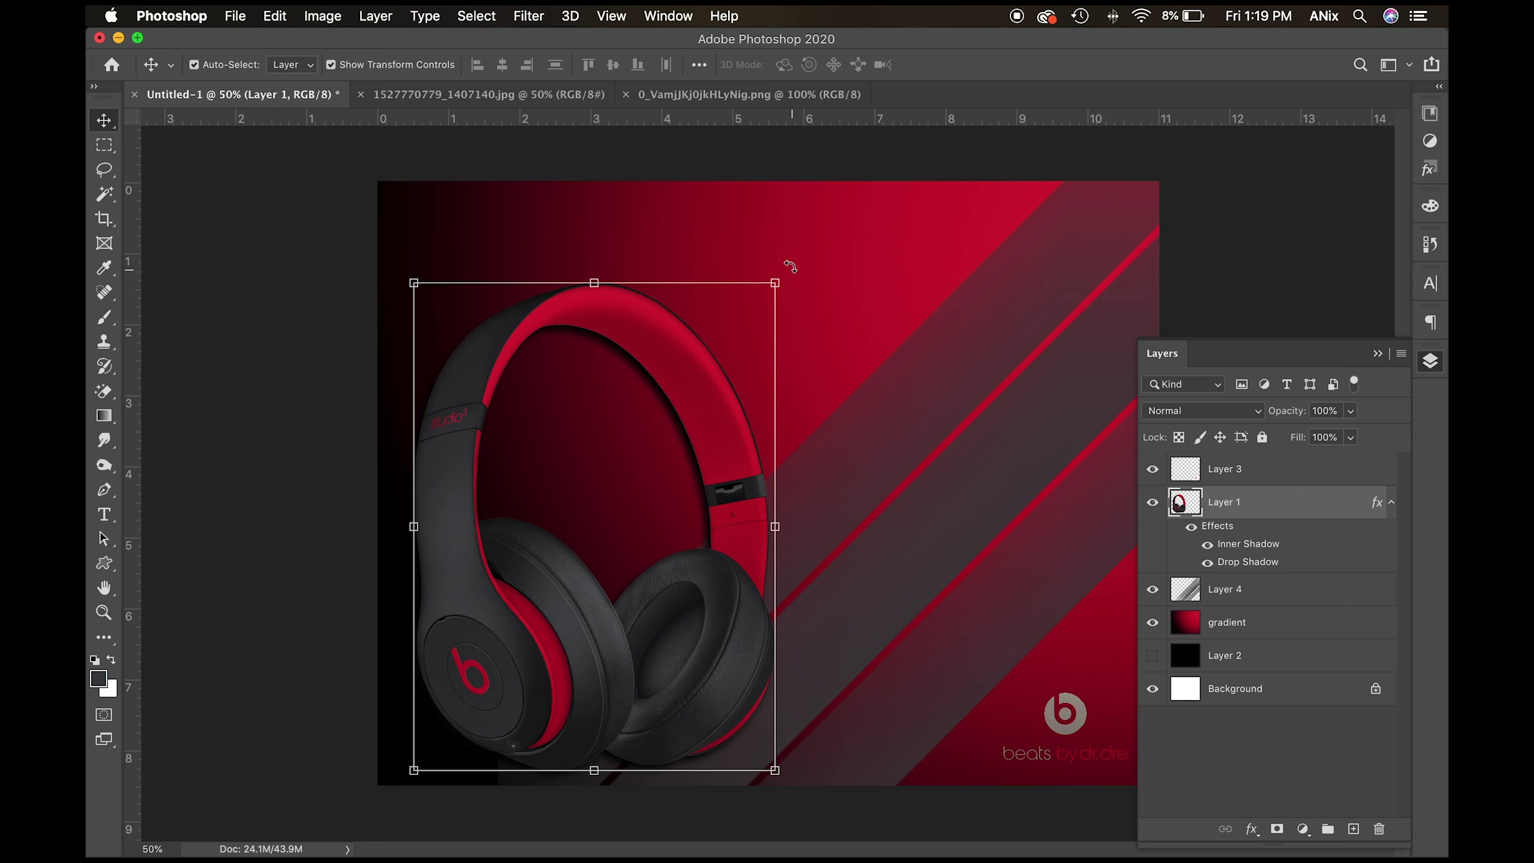
left_click_drag(790, 266, 776, 236)
key("Return")
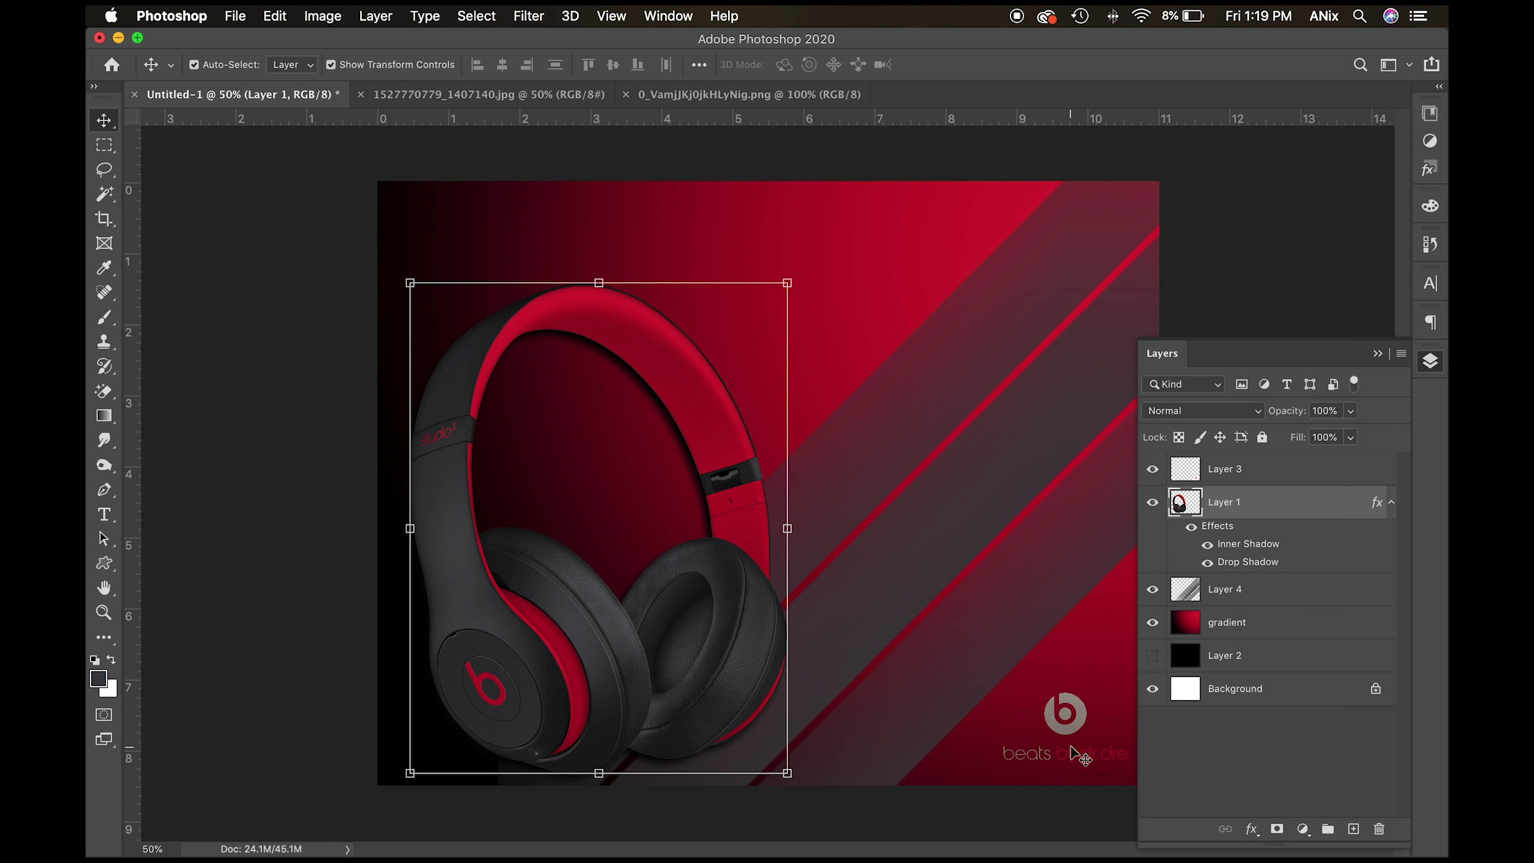
Set the Type tool to LEMON MILK and sample the headband's red as text colour.
left_click(105, 518)
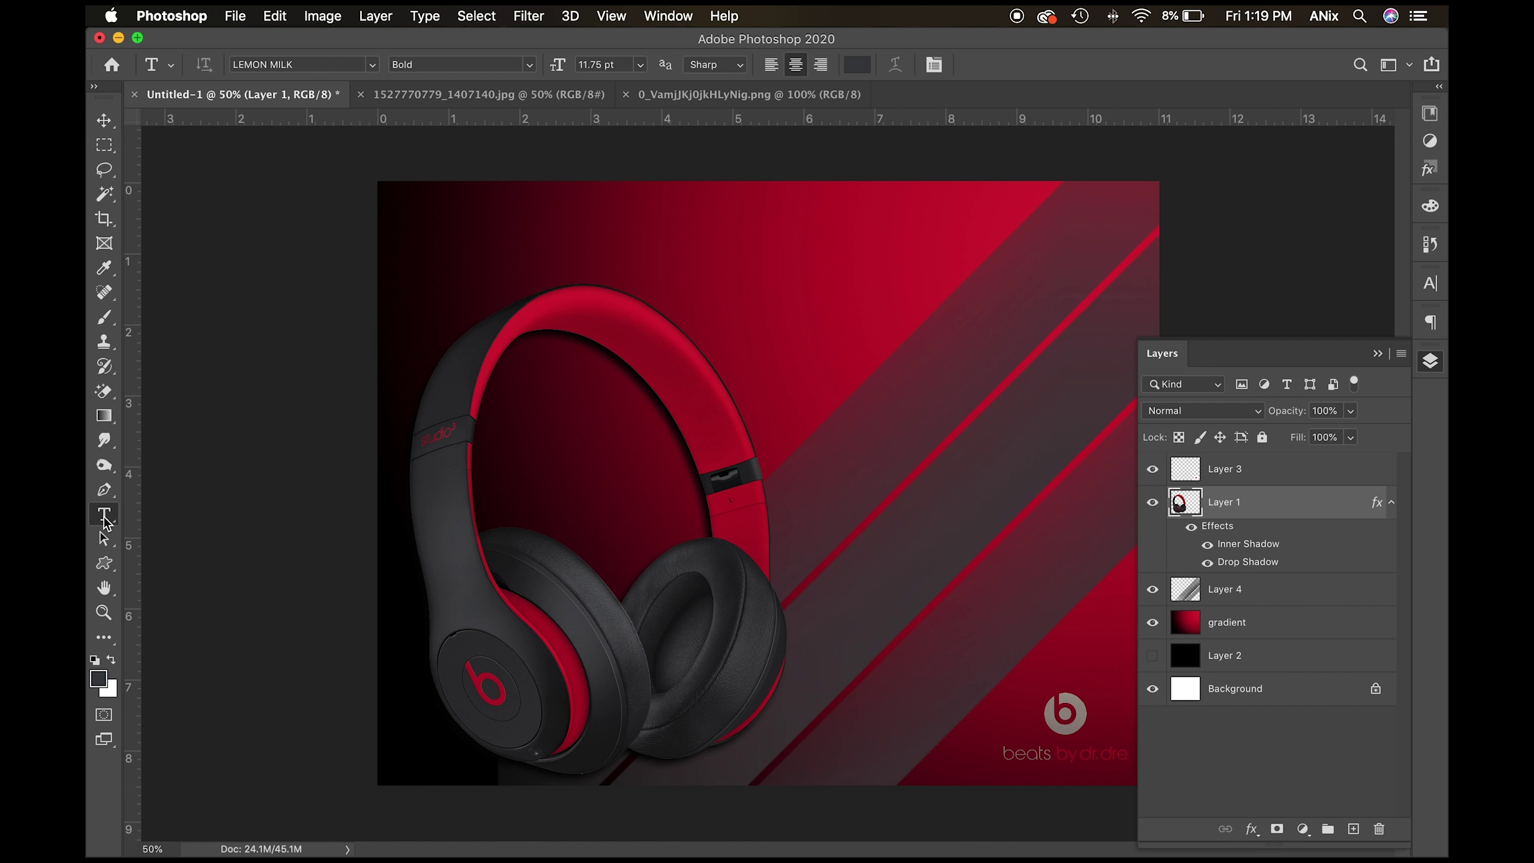
left_click(372, 65)
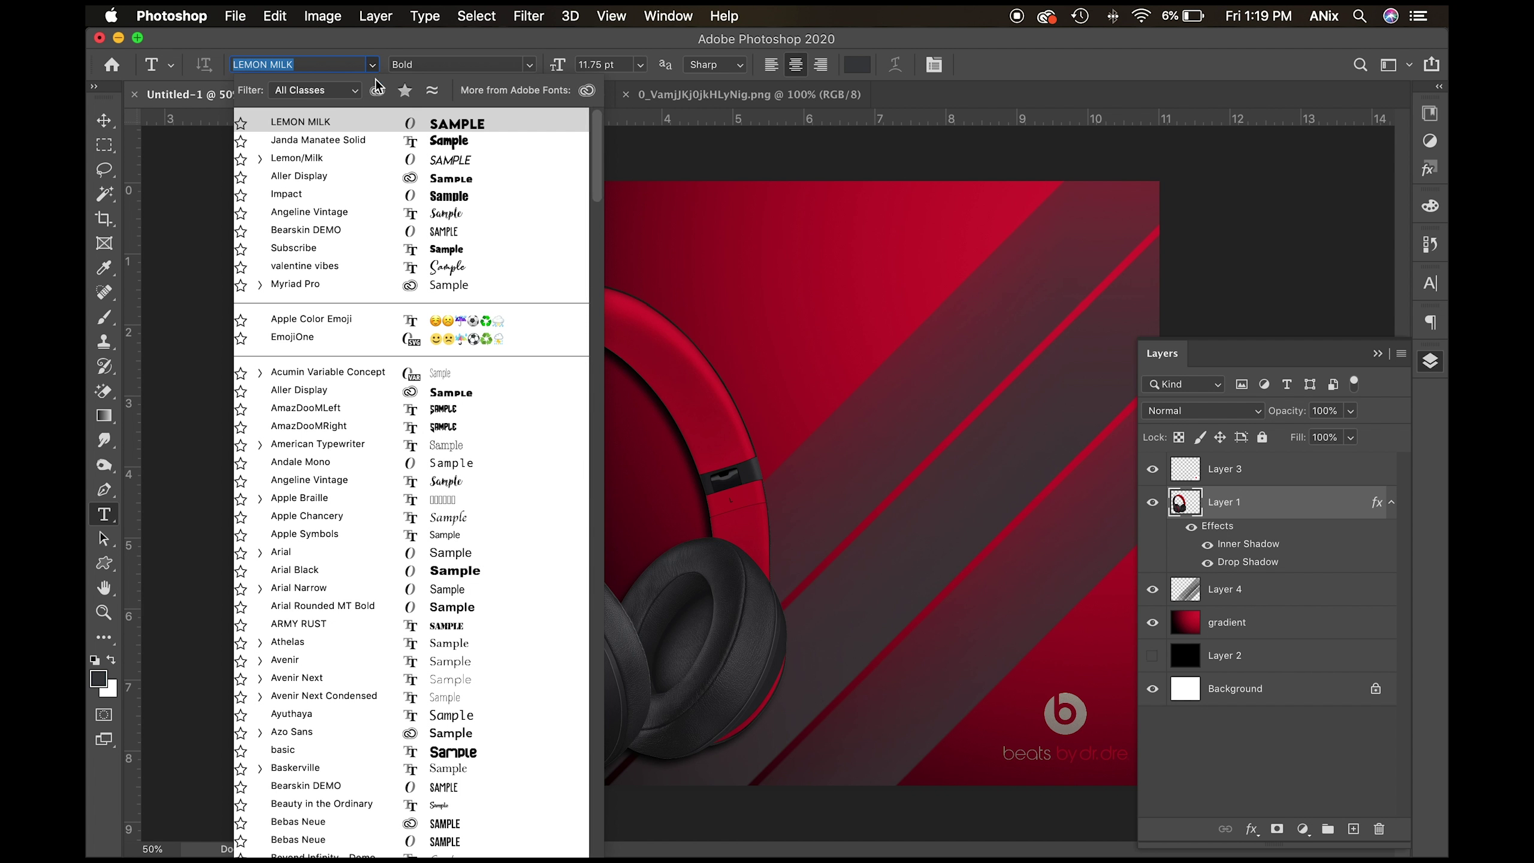
left_click(357, 129)
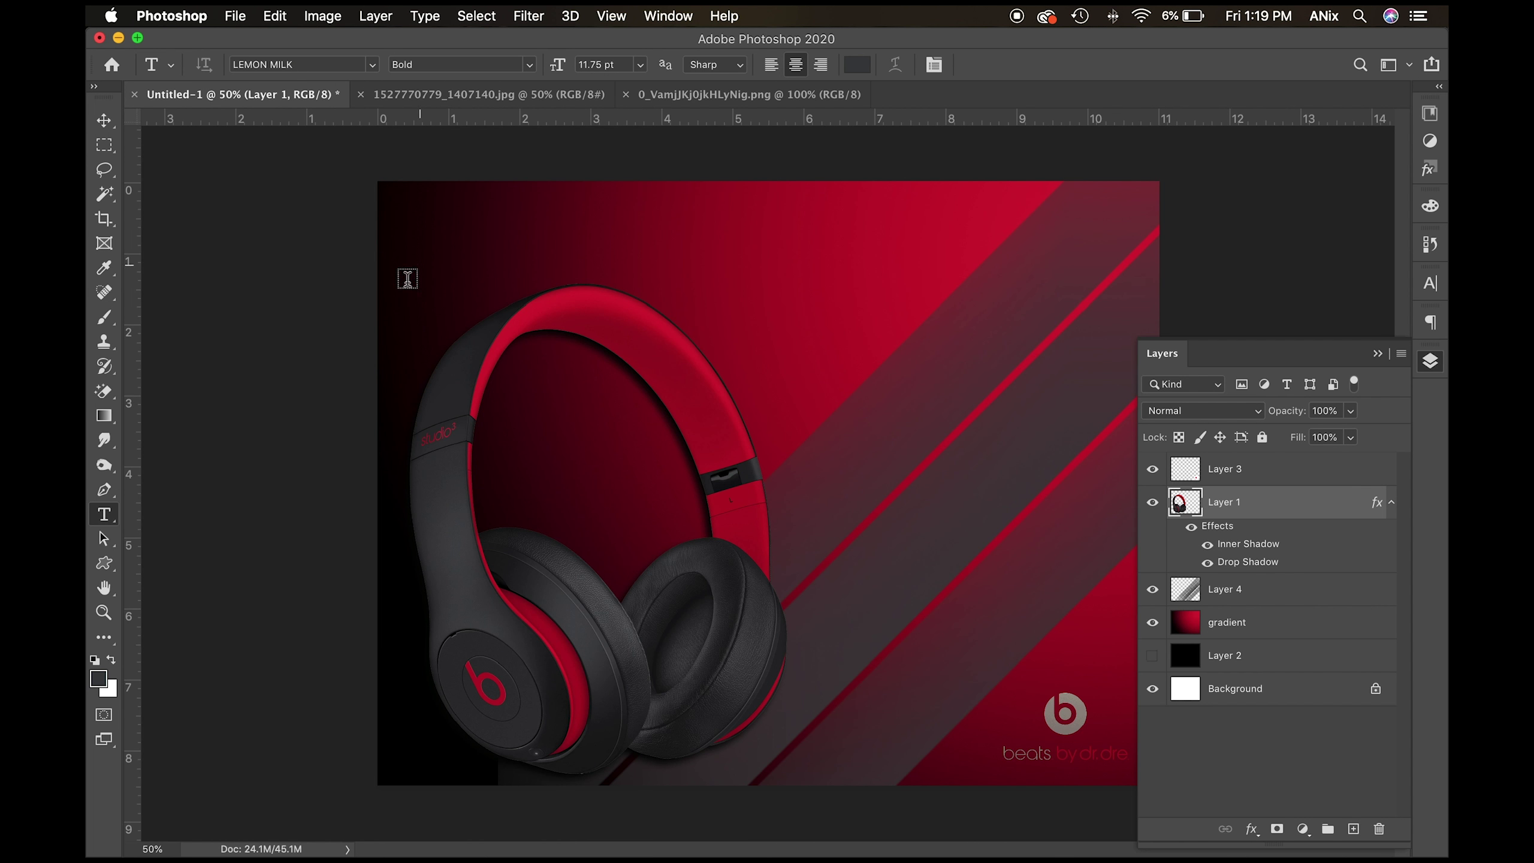
left_click(105, 269)
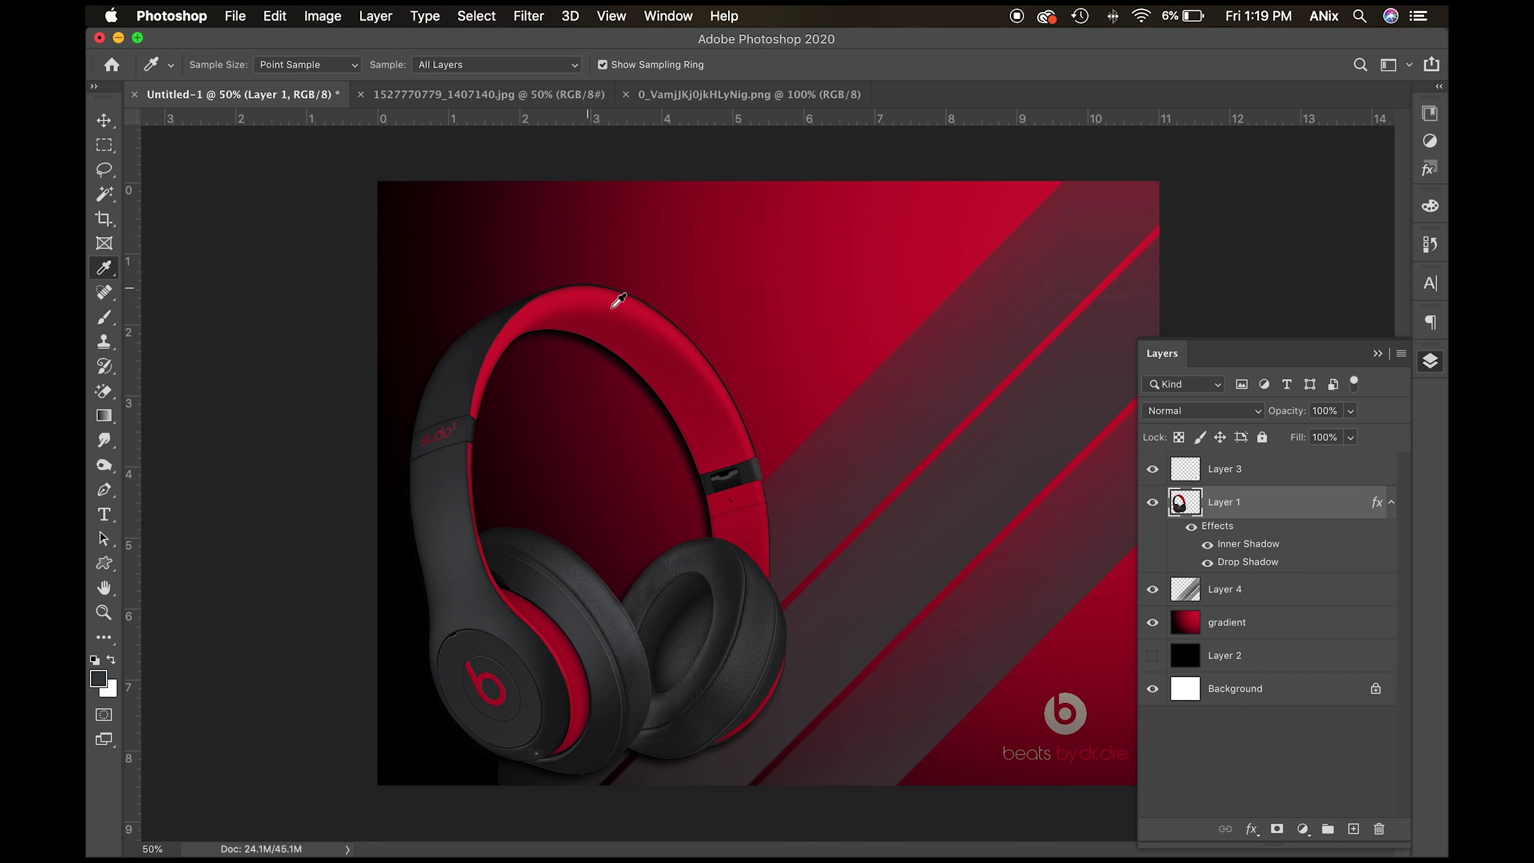
left_click(620, 304)
Type the headline 'FILLING THE WORLD WITH SOUND' near the top-left of the canvas.
left_click(104, 514)
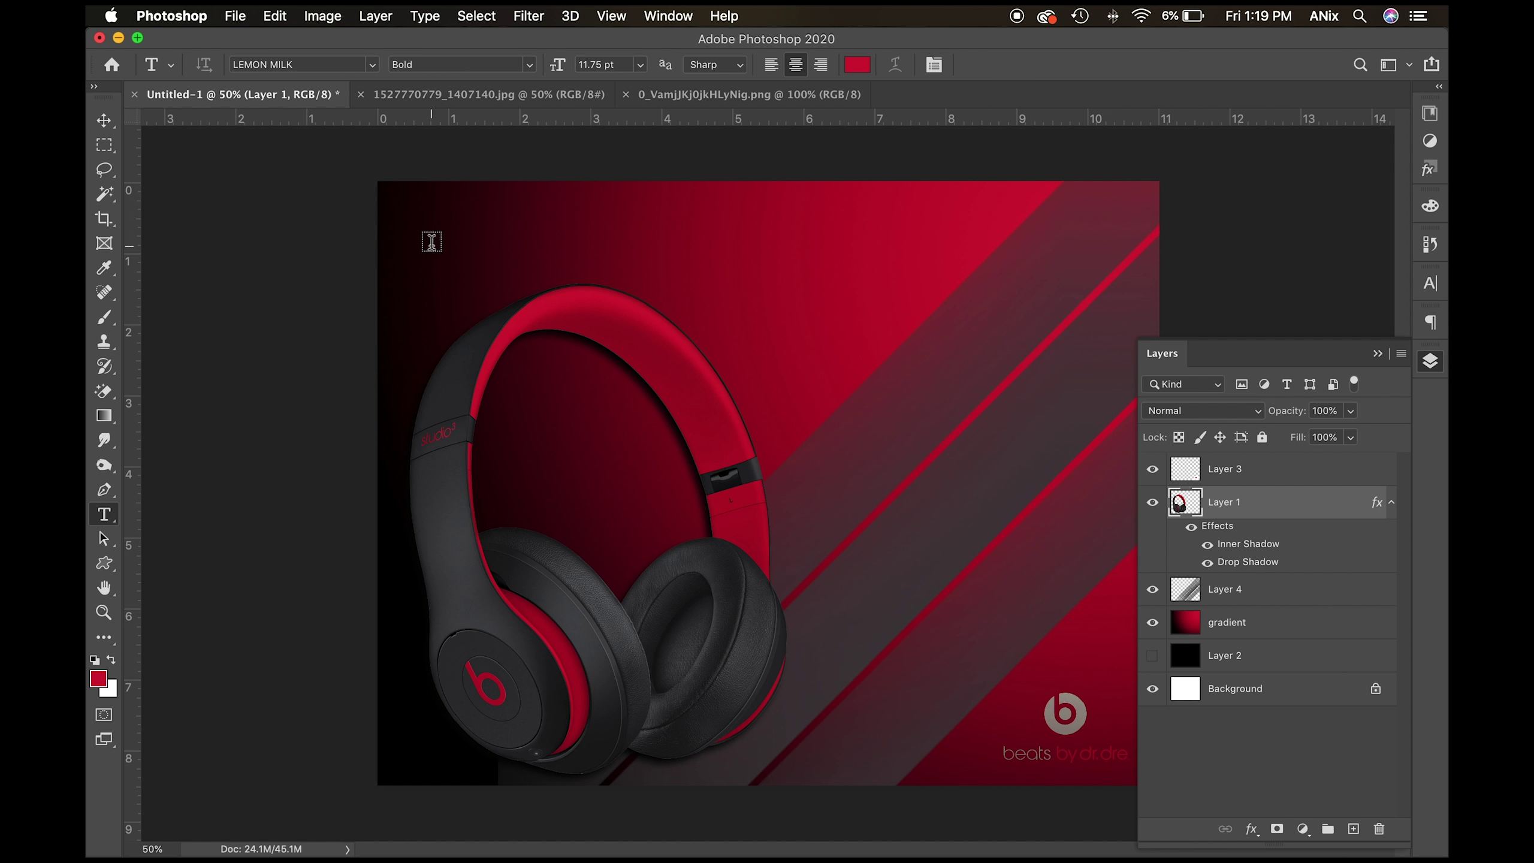
left_click(432, 242)
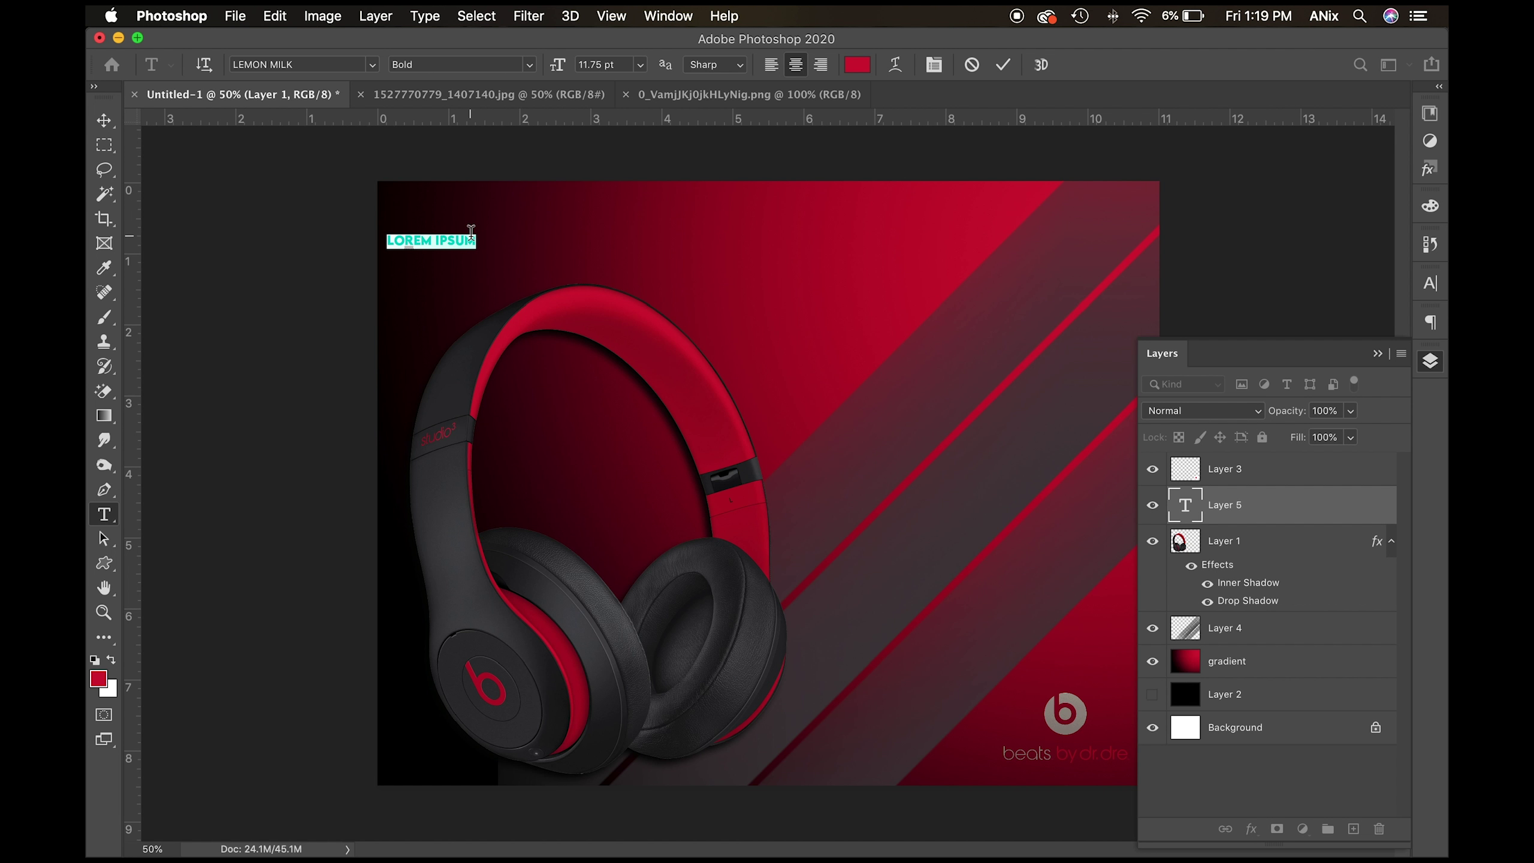
type("BILLING THE WORLD")
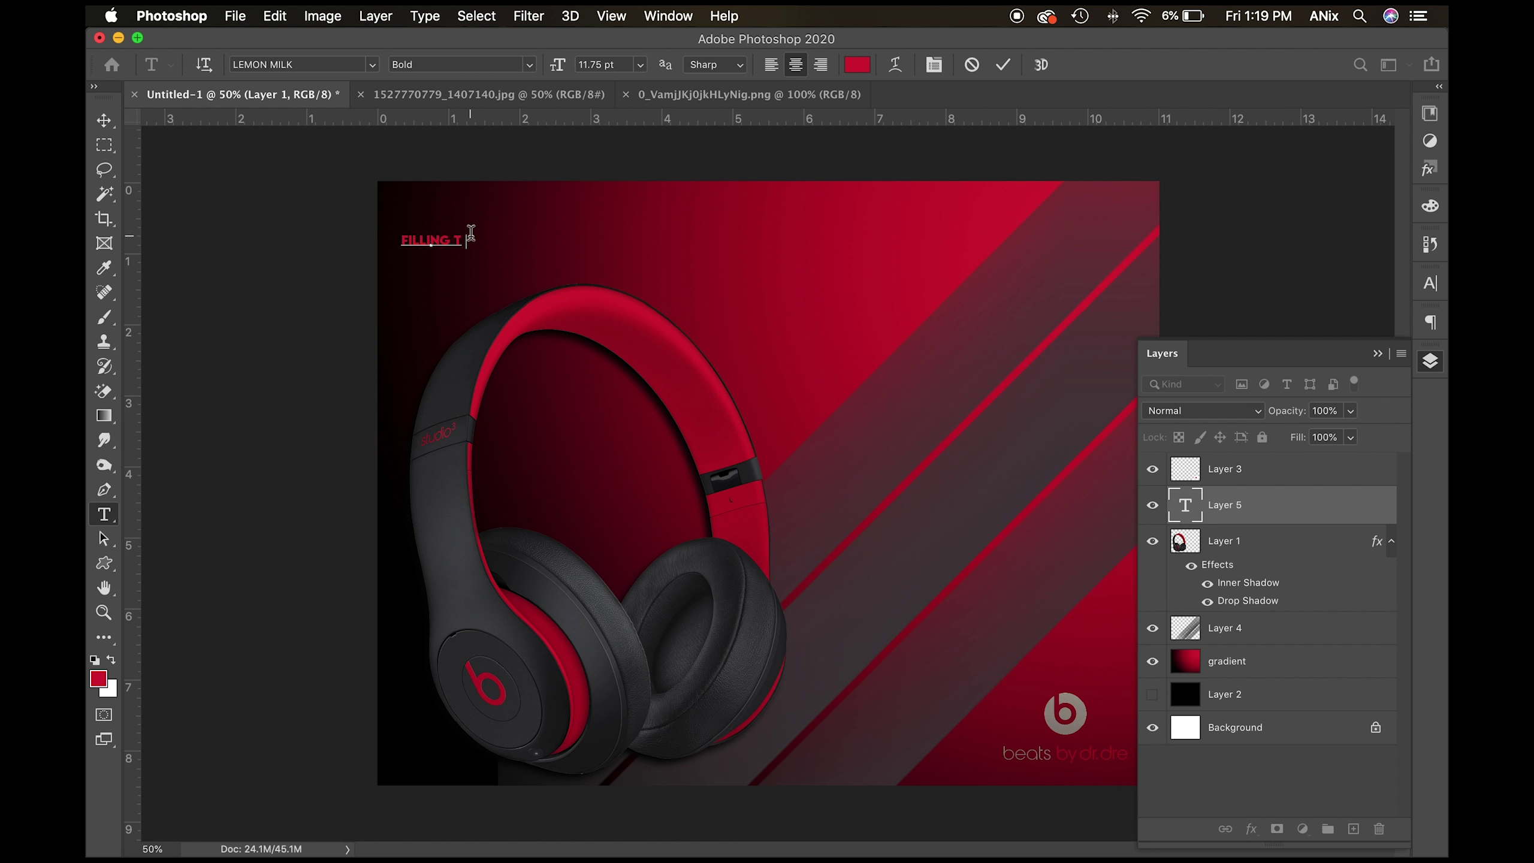
type(" WITH SOUND")
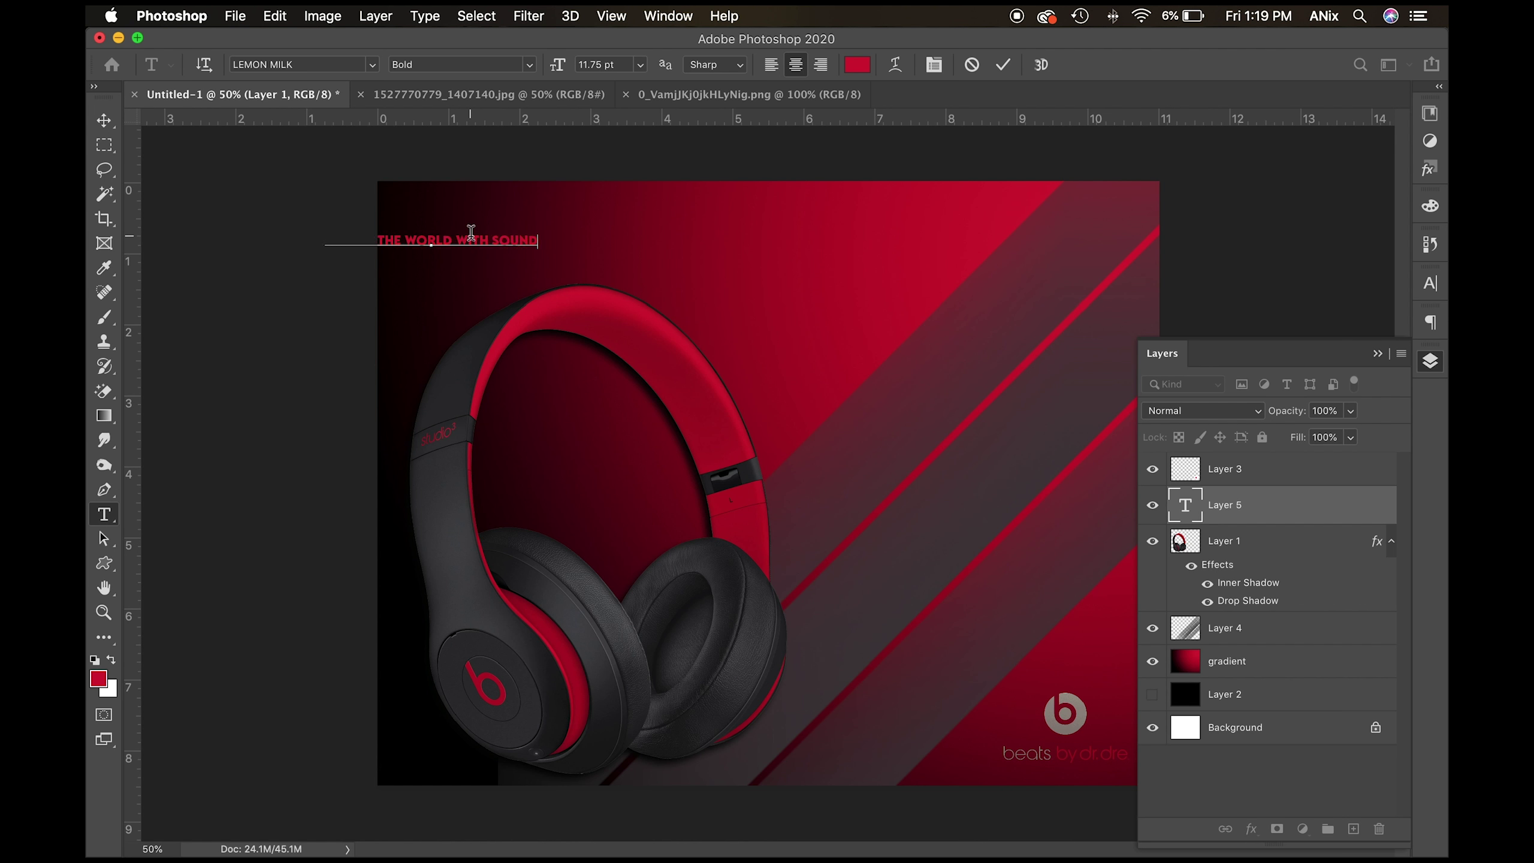
left_click(104, 121)
Enlarge the headline and stretch it across the top edge of the ad.
left_click(537, 242)
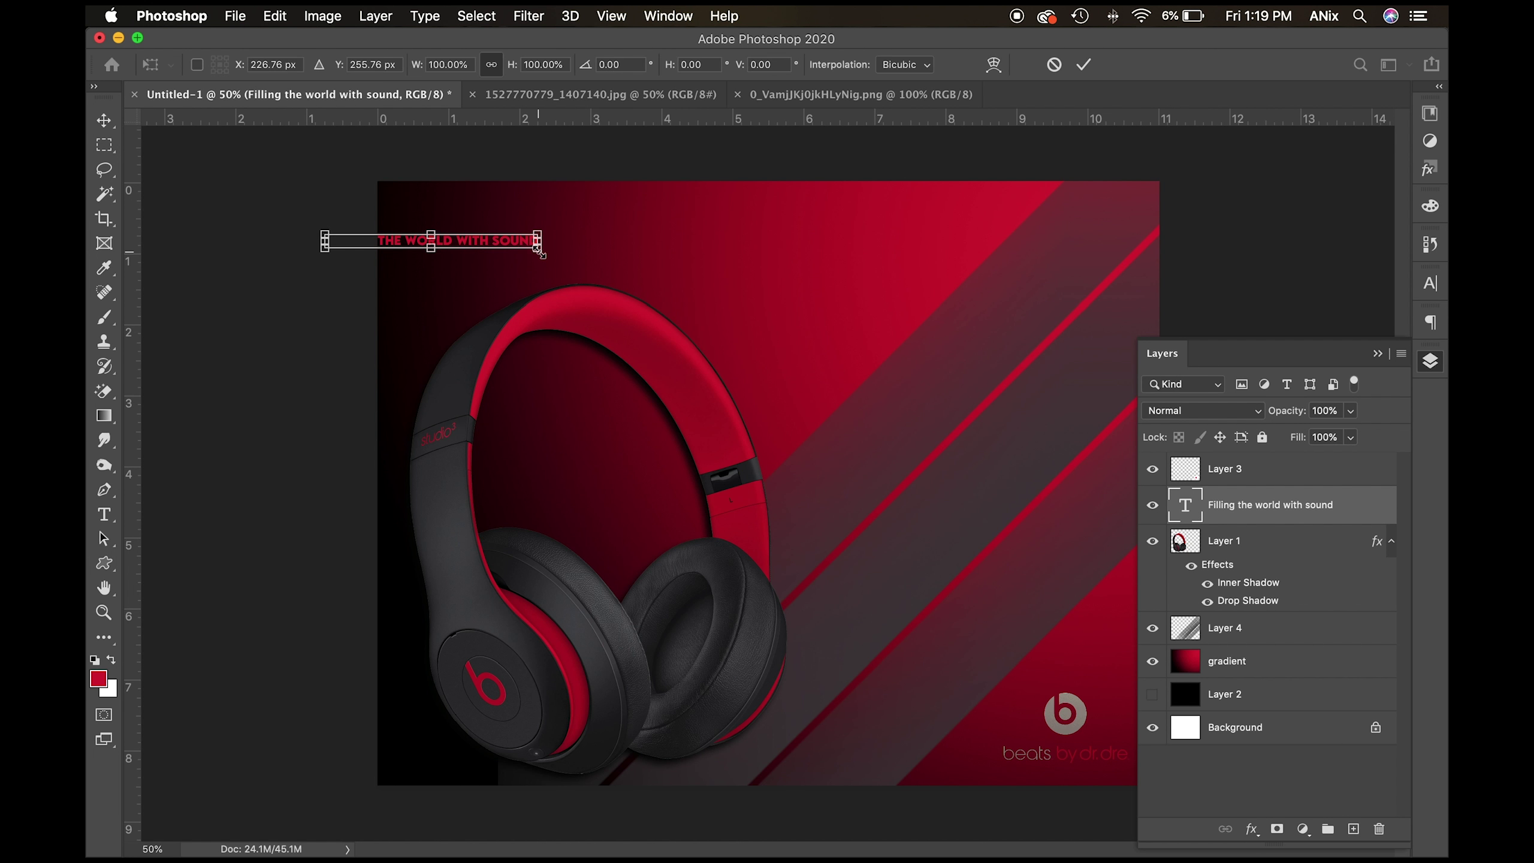
left_click_drag(540, 251, 1017, 355)
left_click_drag(898, 257, 974, 226)
key("Return")
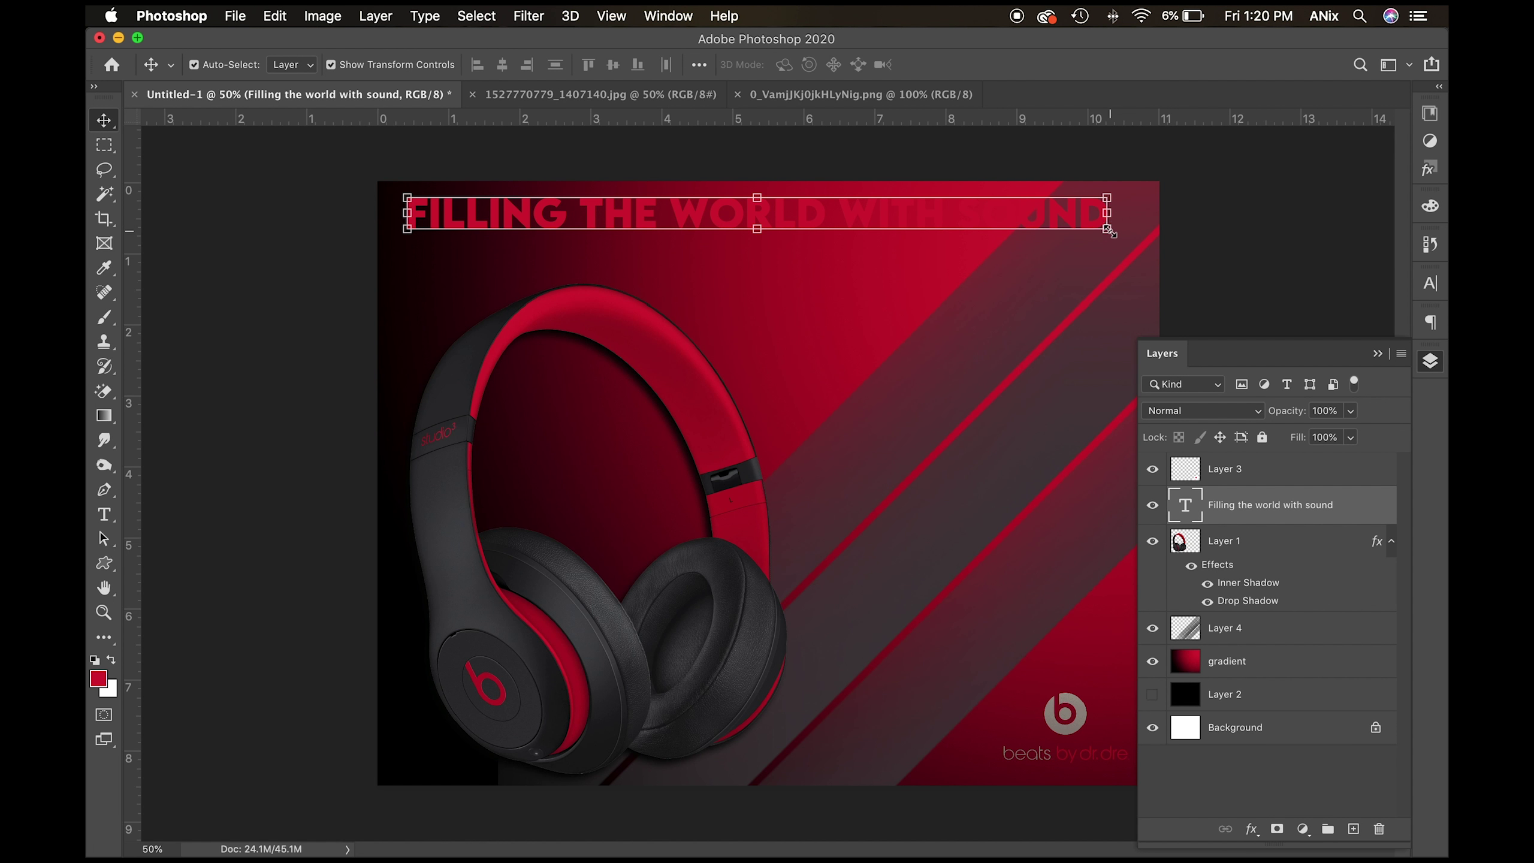
mouse_move(1108, 230)
left_mouse_down()
mouse_move(1147, 242)
mouse_move(1087, 226)
left_mouse_up()
key("Return")
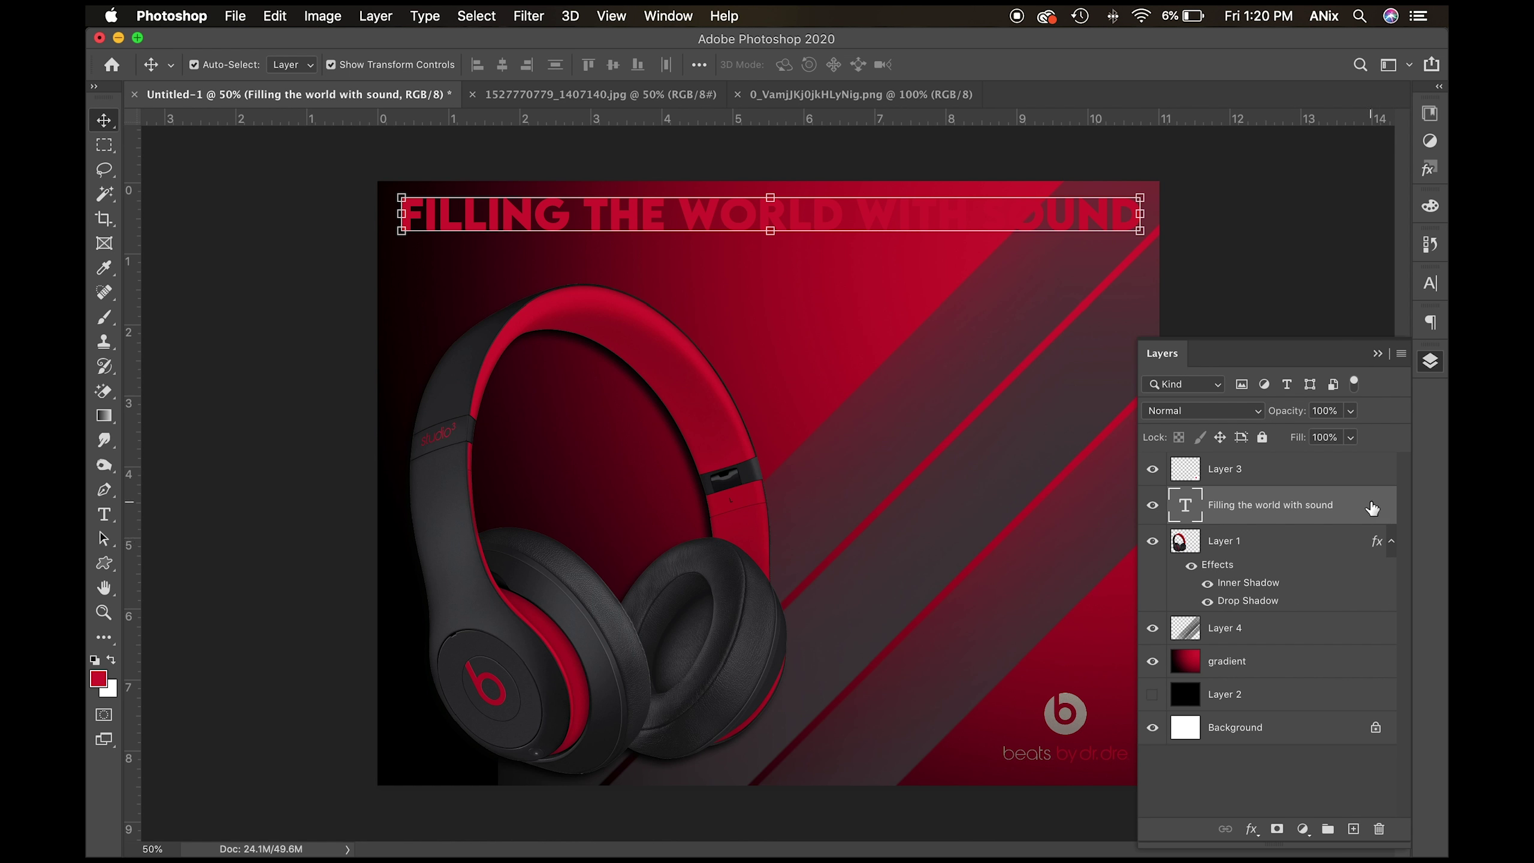
Give the headline layer a thick black Stroke layer style.
double_click(1372, 507)
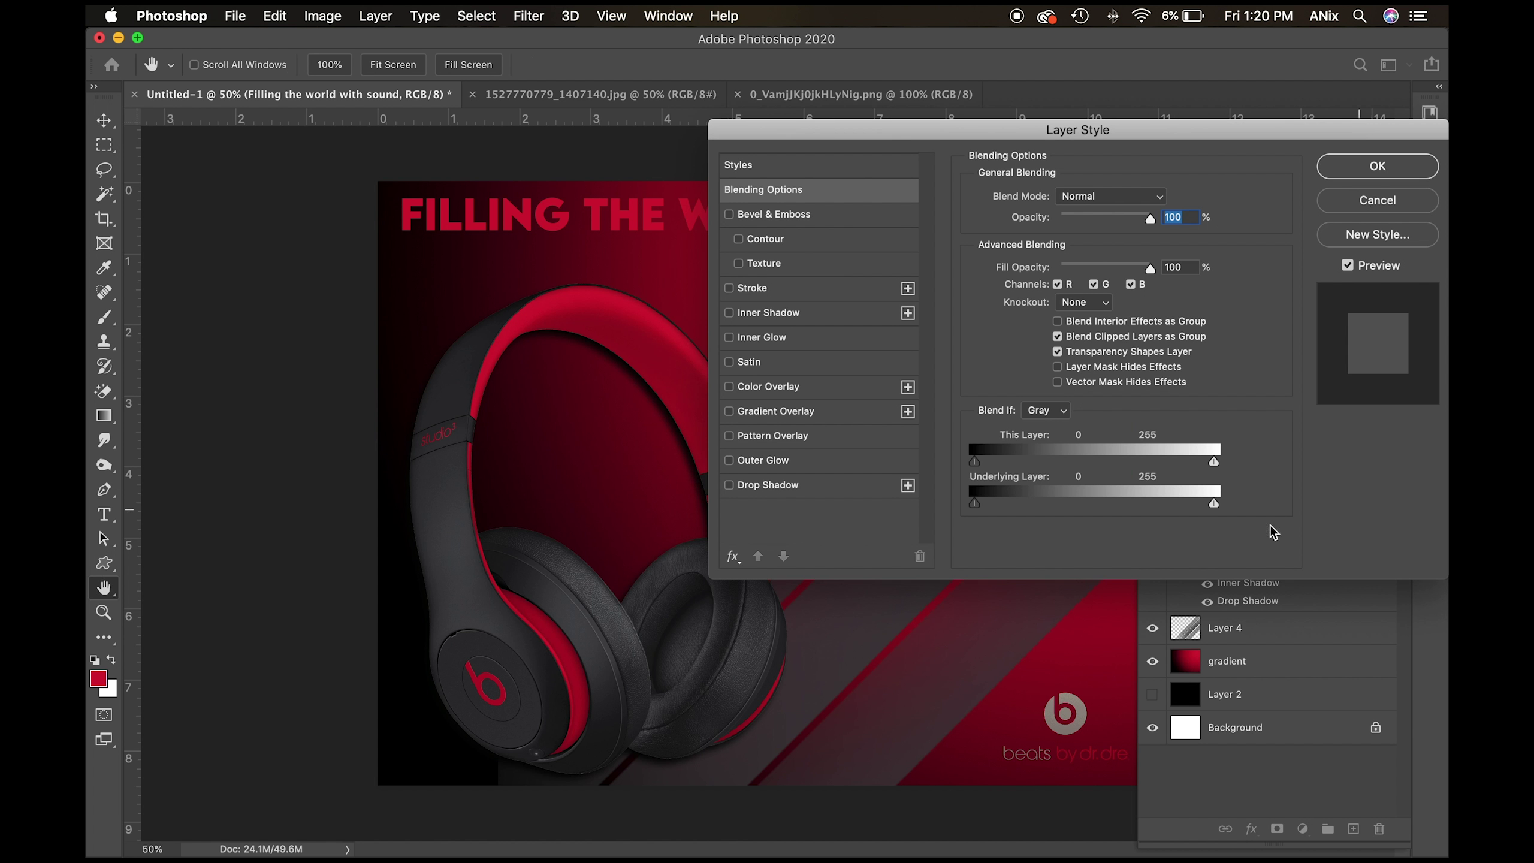
left_click(753, 288)
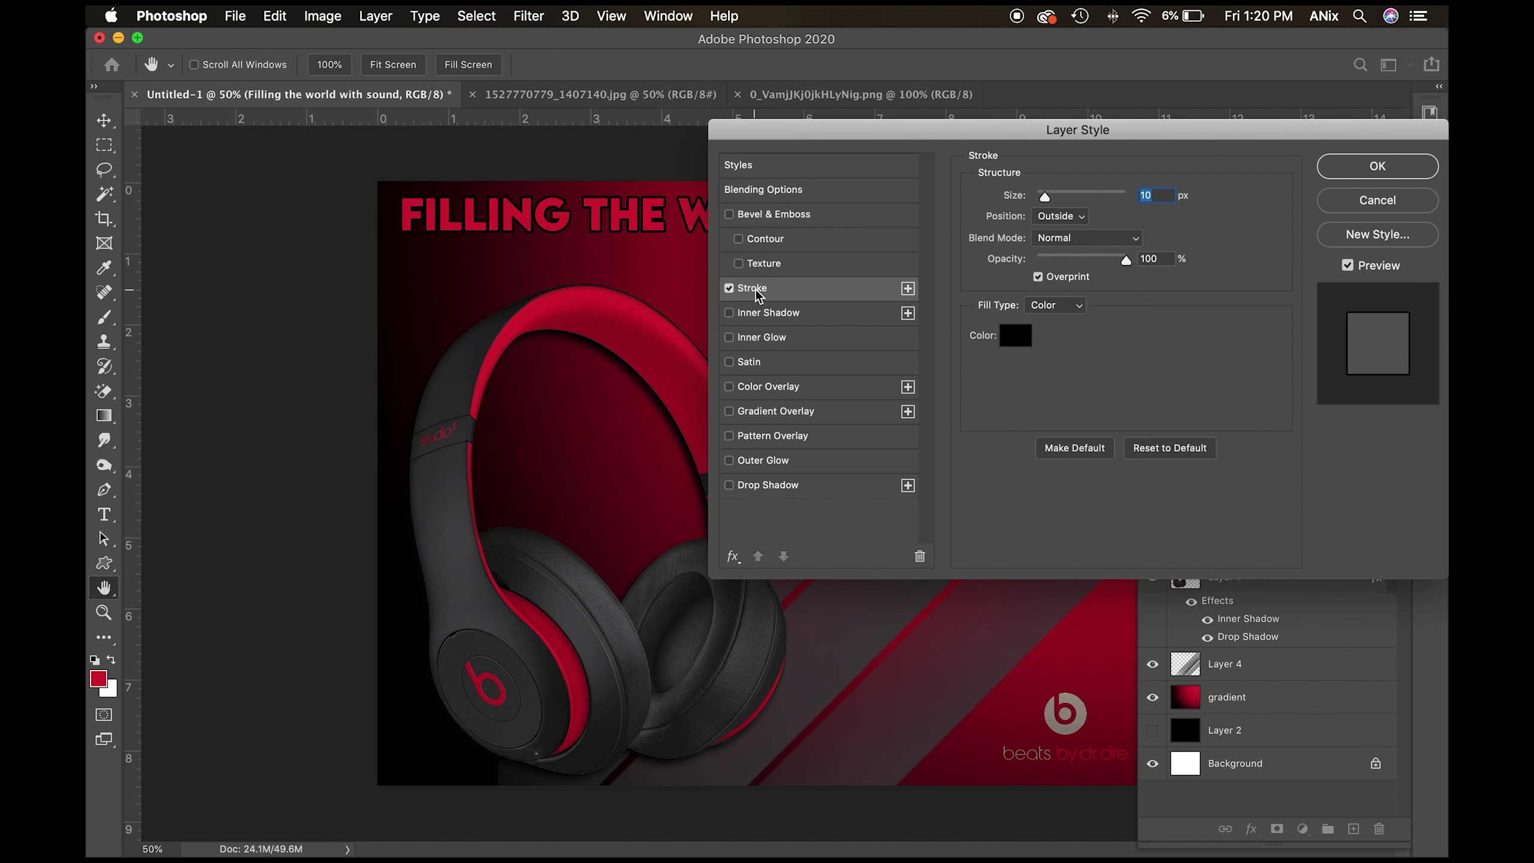
left_click_drag(1049, 199, 1049, 198)
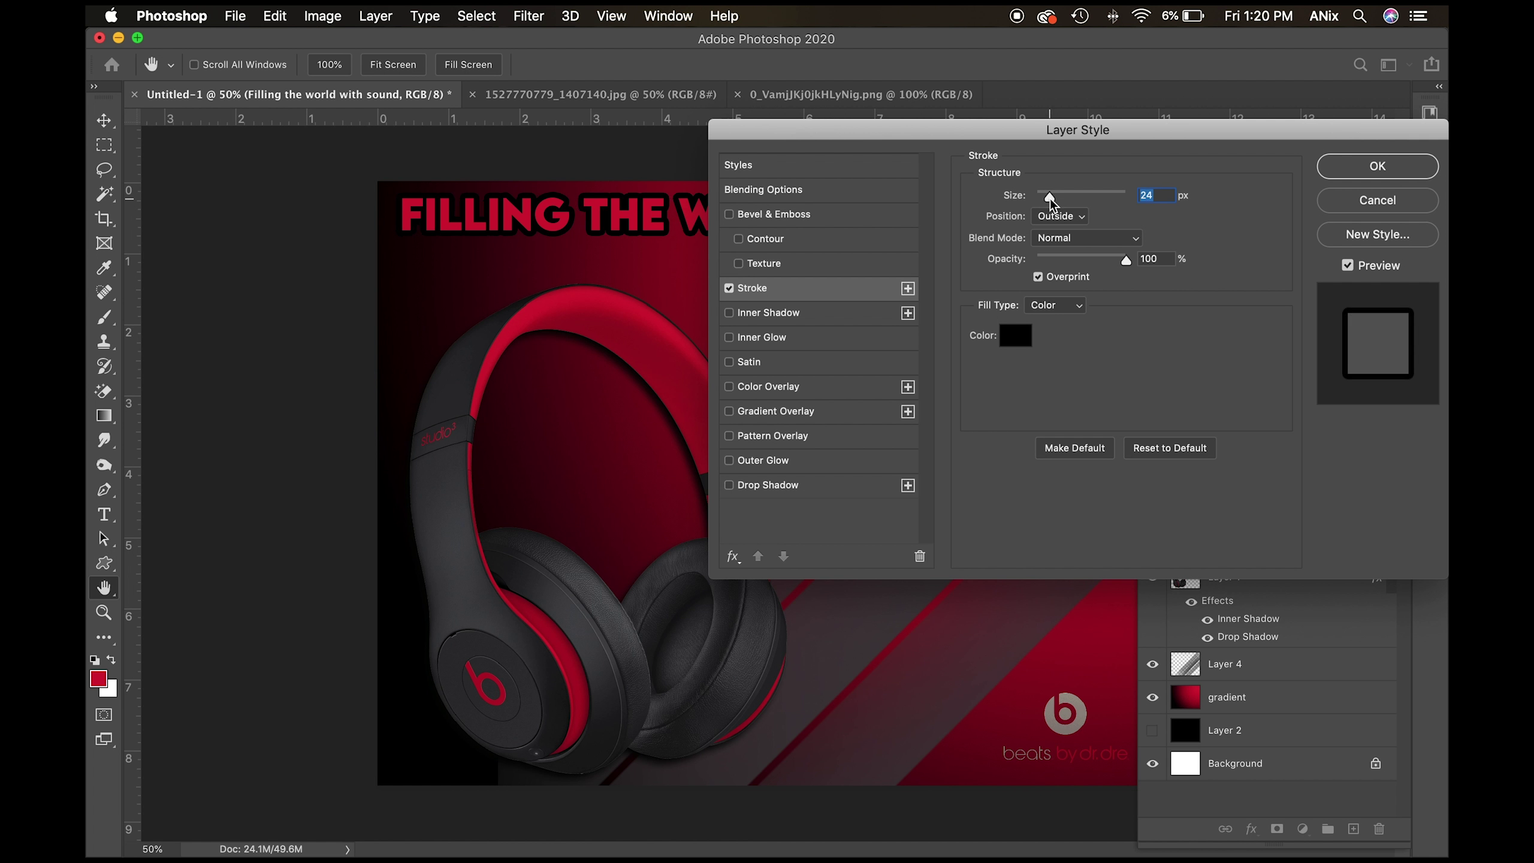
left_click(1374, 173)
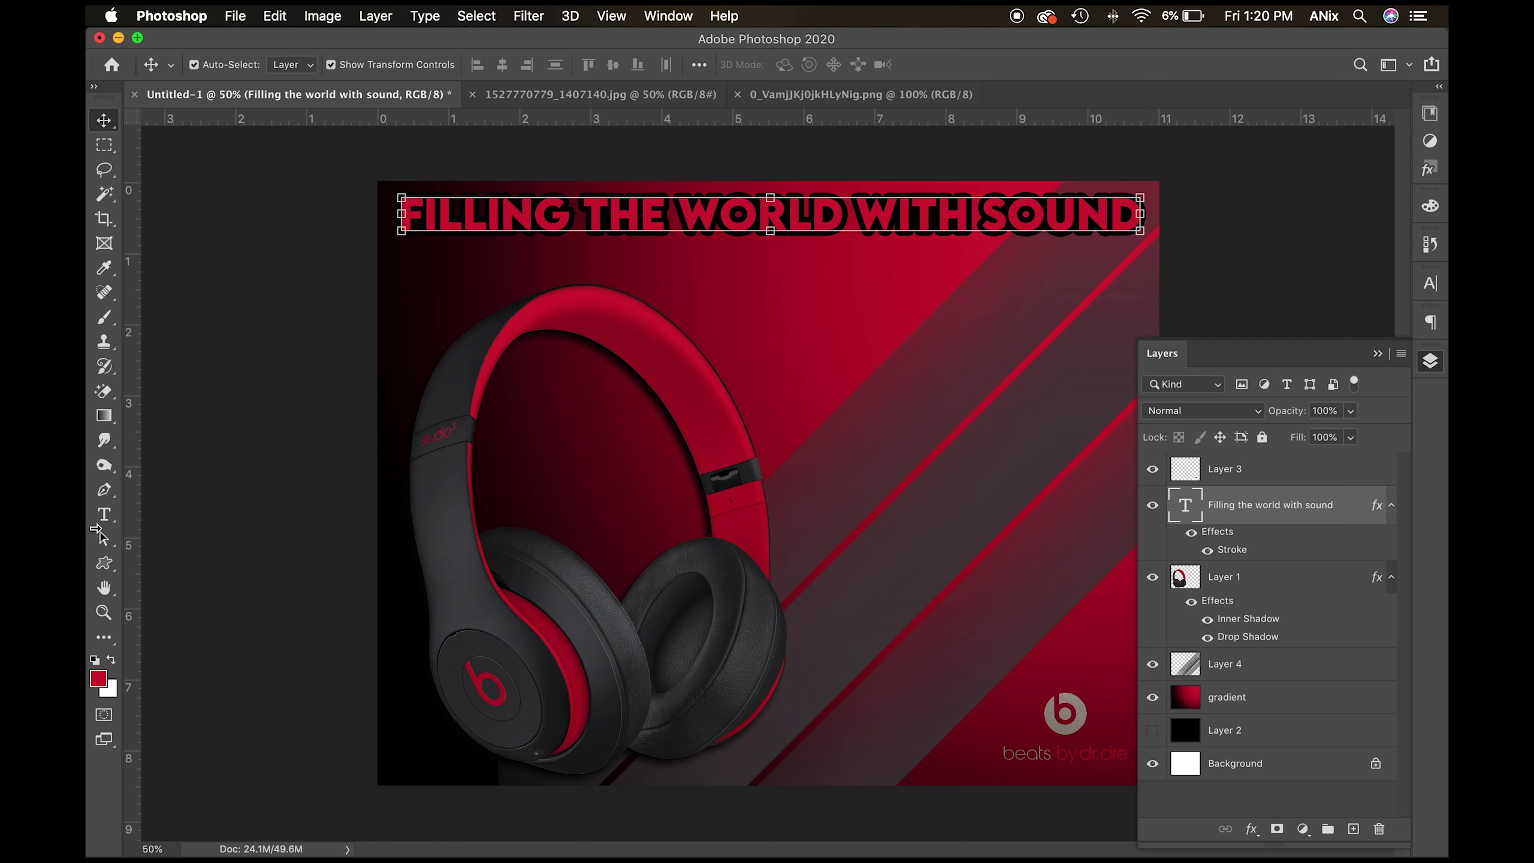
Delete 'WORLD WITH SOUND' so the headline reads only 'FILLING THE'.
left_click(112, 520)
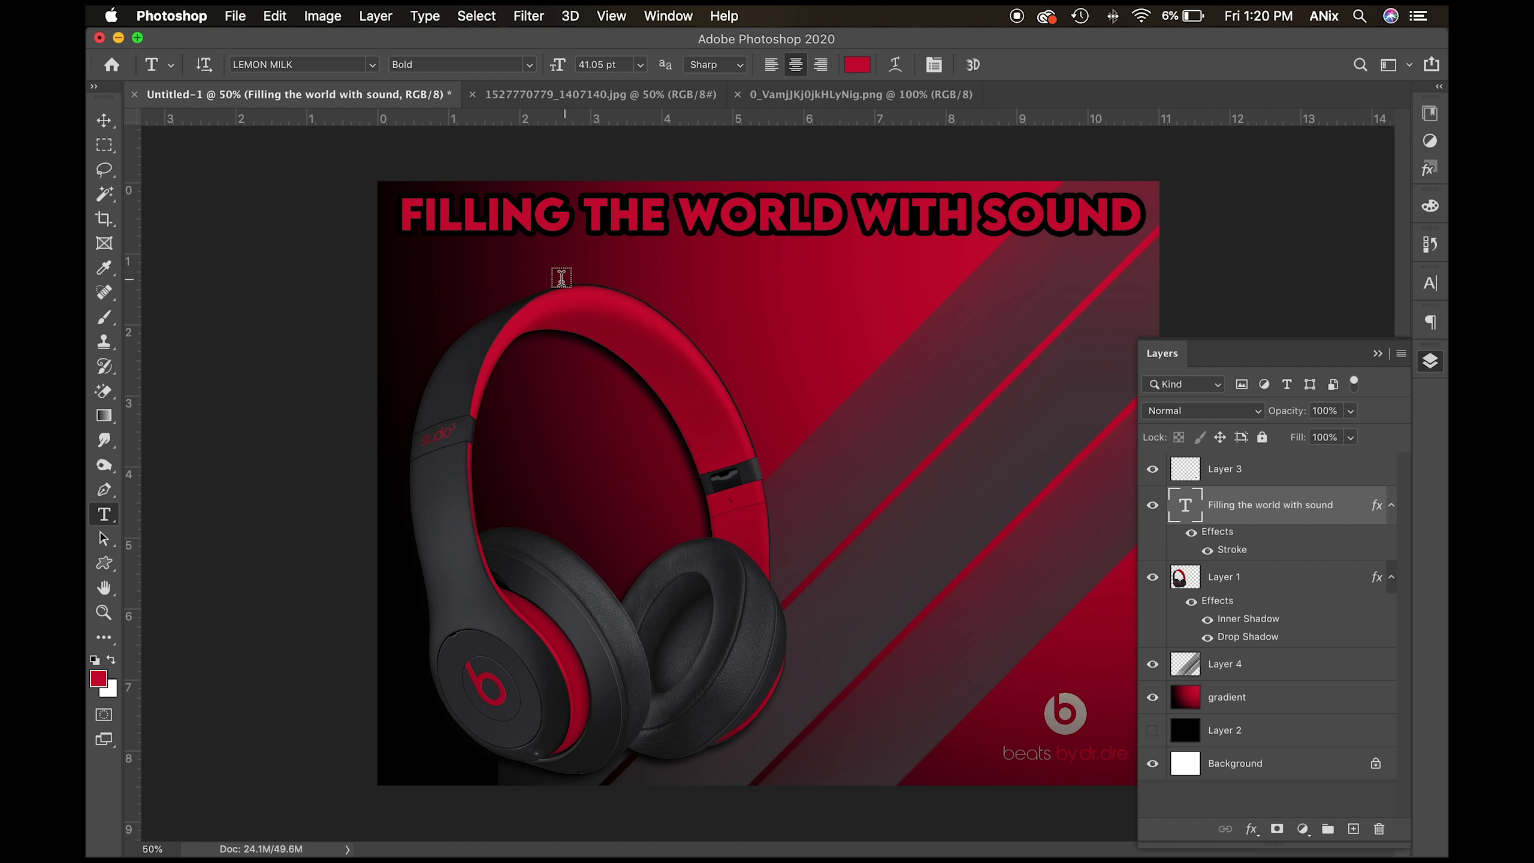
left_click_drag(678, 215, 1148, 211)
key("cmd+c")
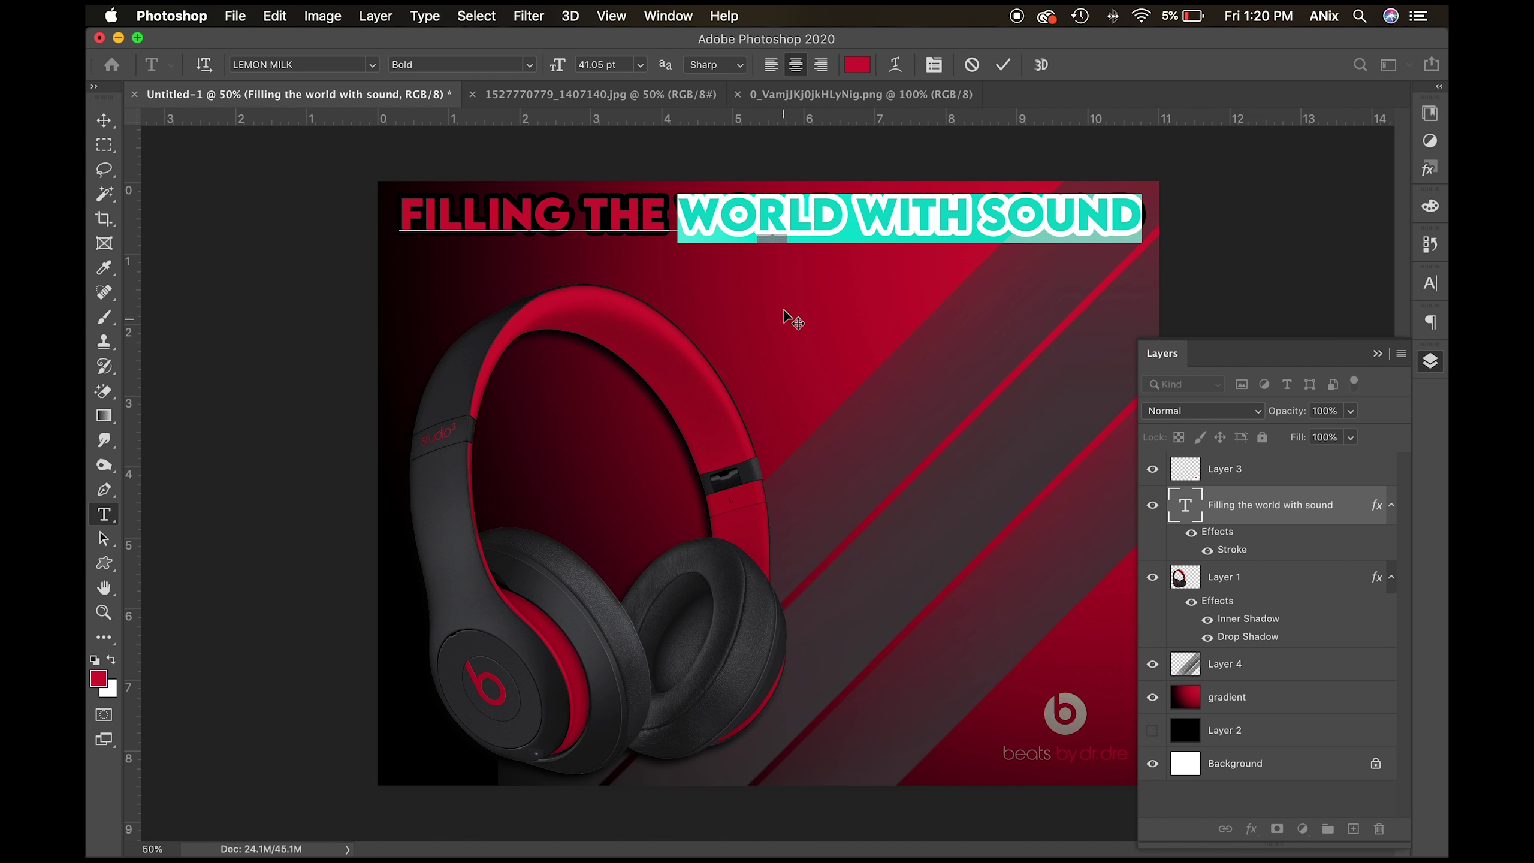
key("BackSpace")
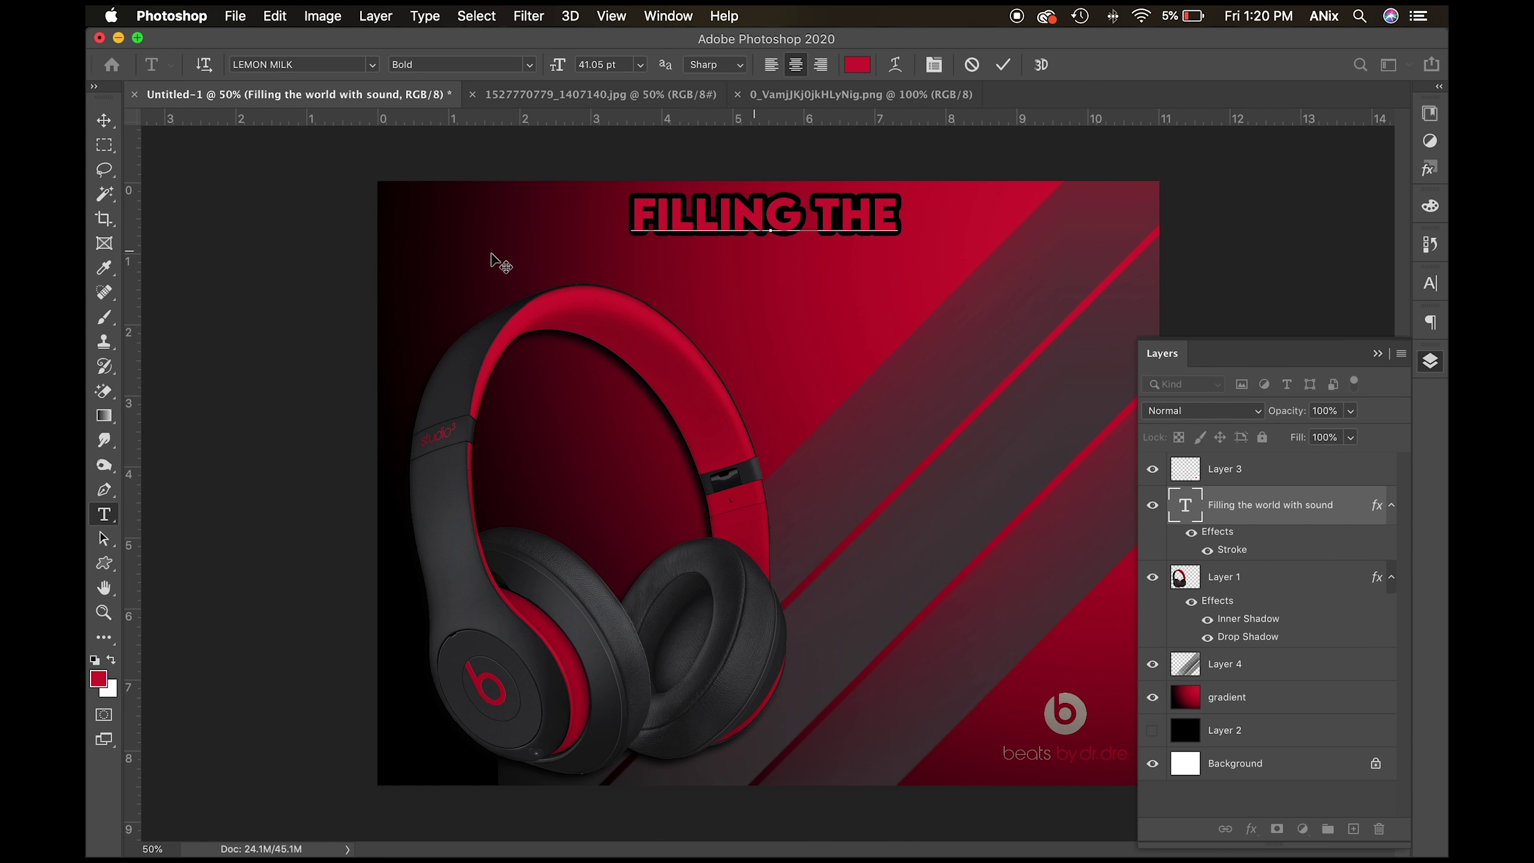
Paste 'WORLD WITH SOUND' as a new text line below the headline.
left_click(103, 122)
left_click(104, 515)
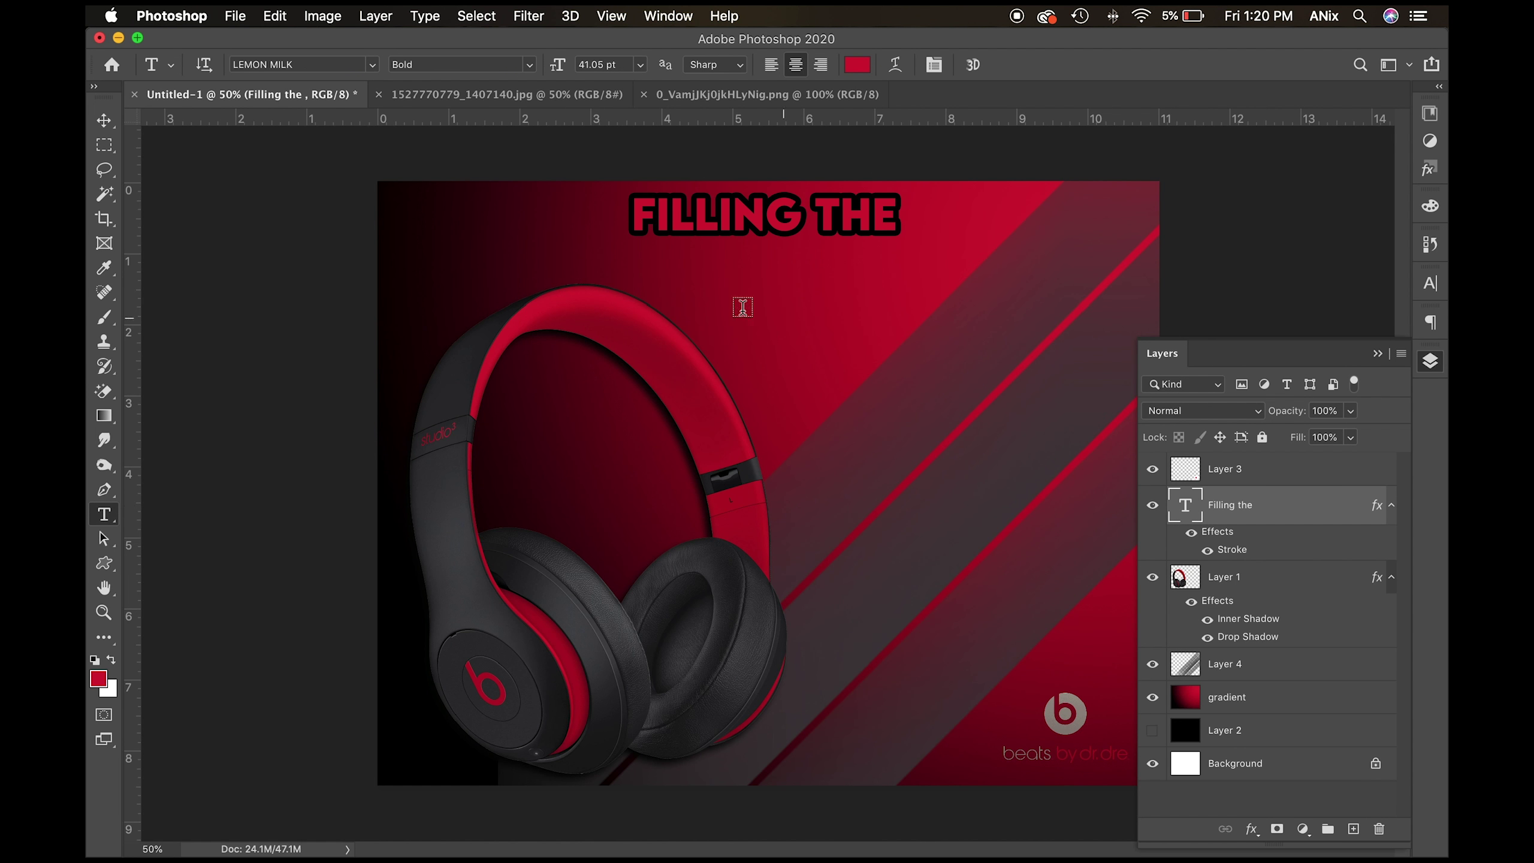
left_click(743, 305)
key("cmd+v")
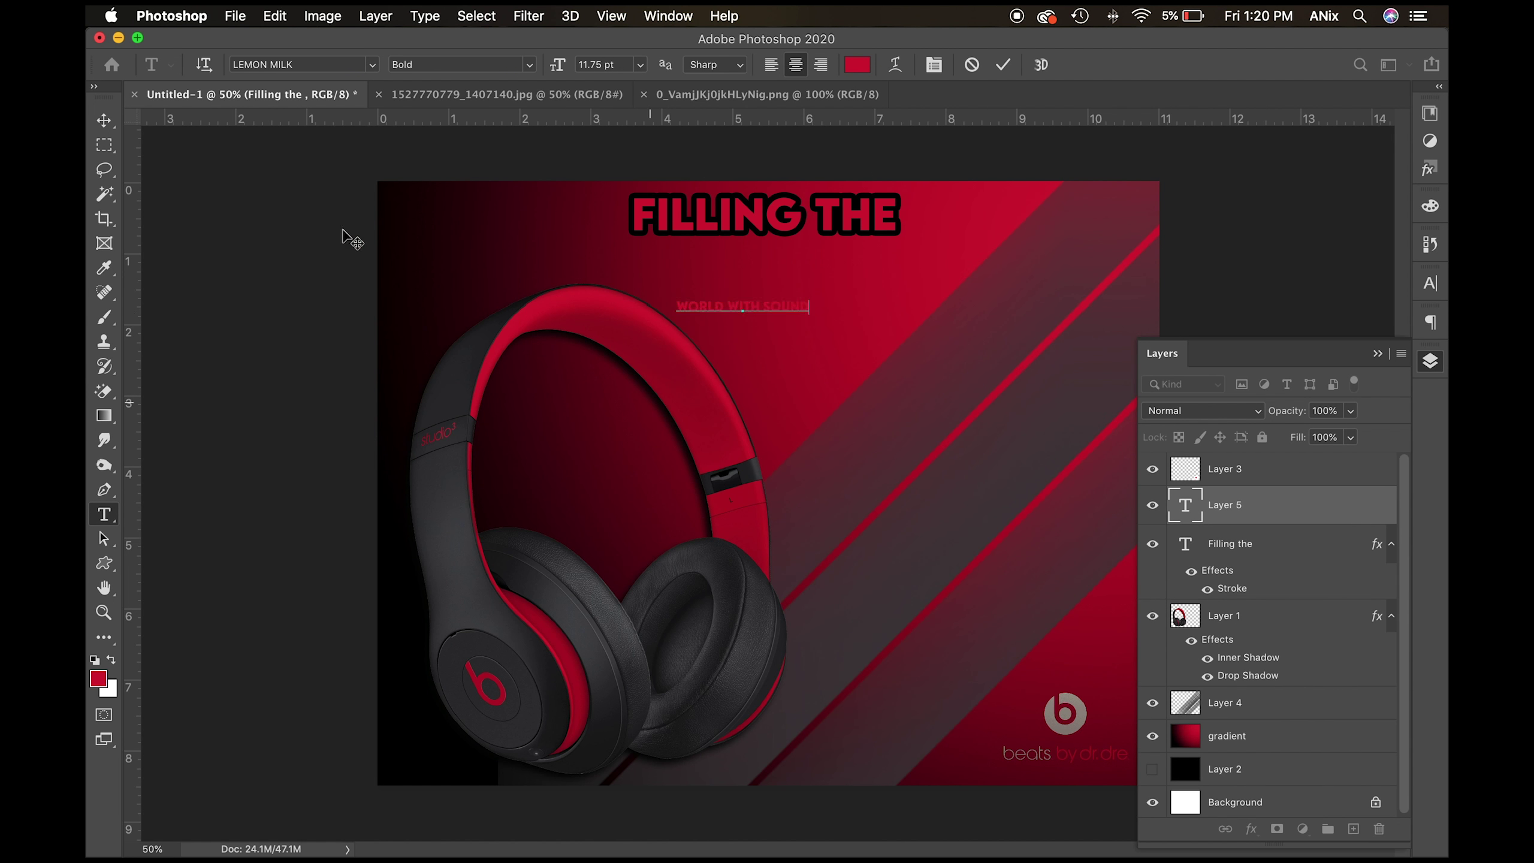
left_click(104, 268)
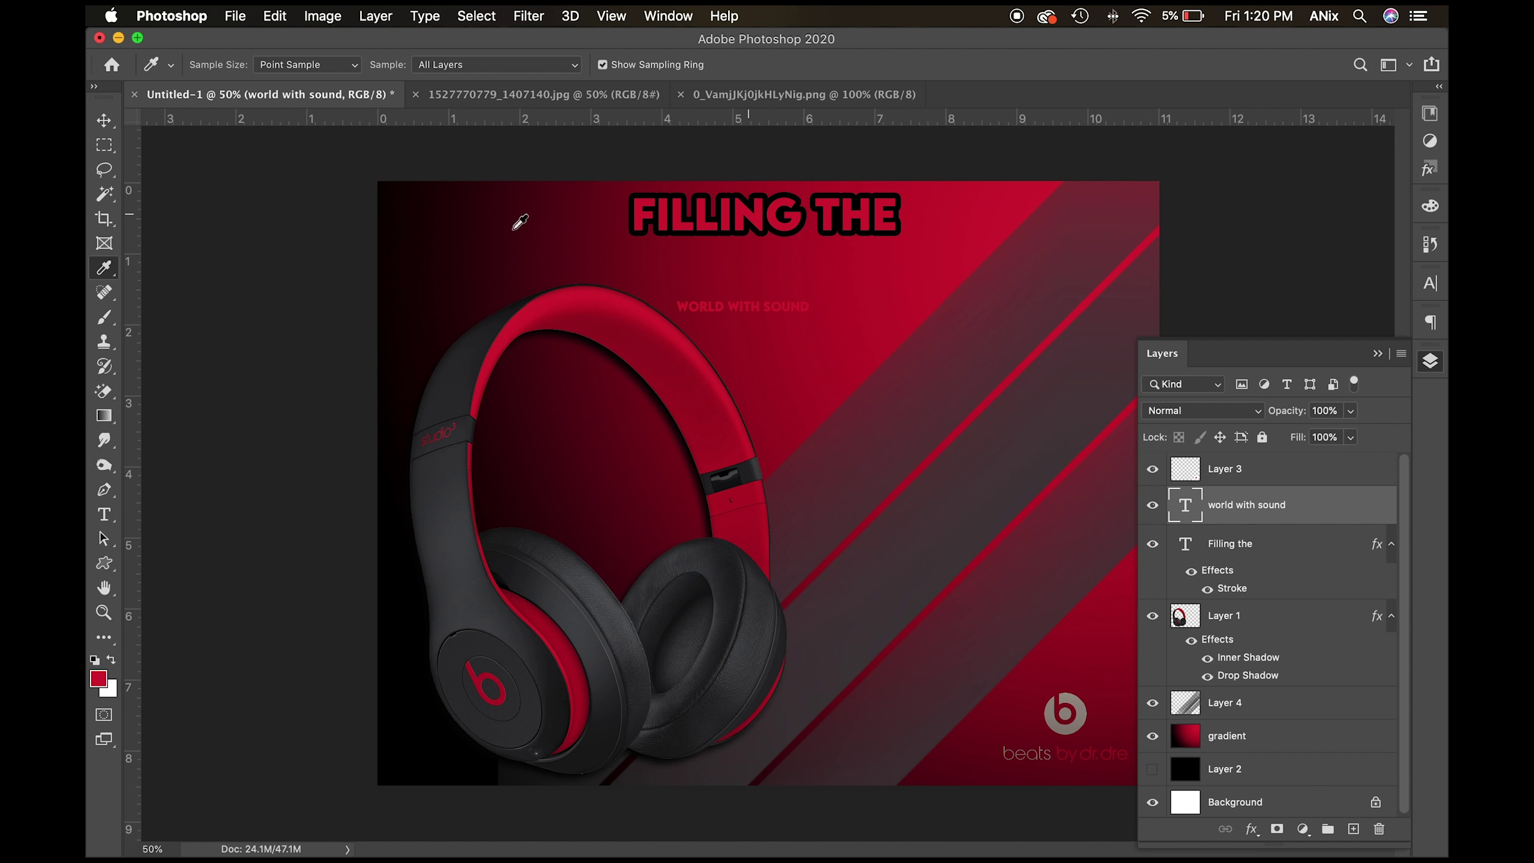
left_click(104, 121)
left_click(104, 515)
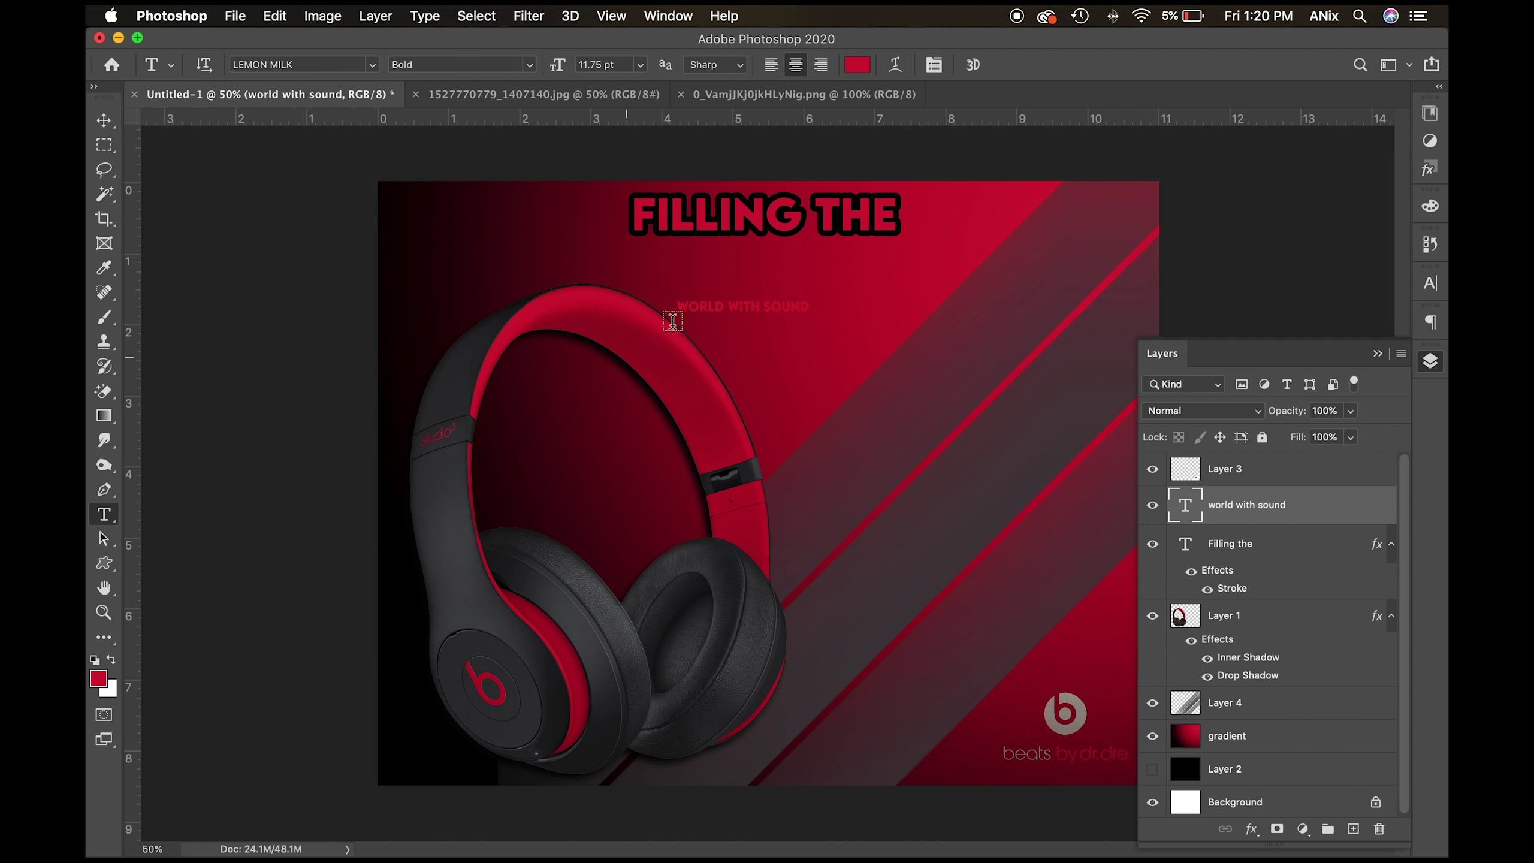
left_click_drag(675, 307, 810, 308)
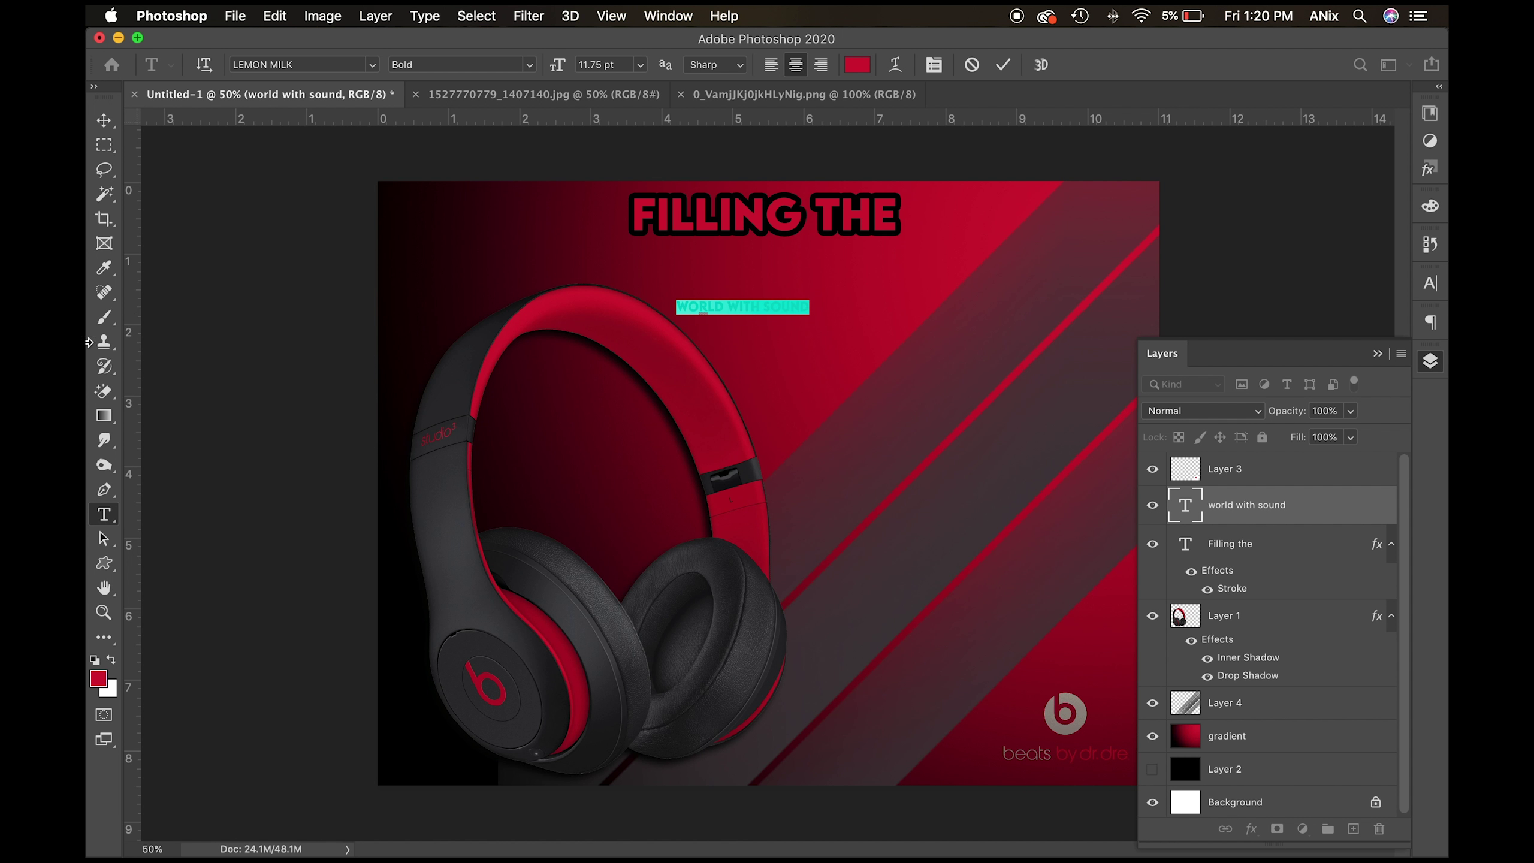
left_click(104, 267)
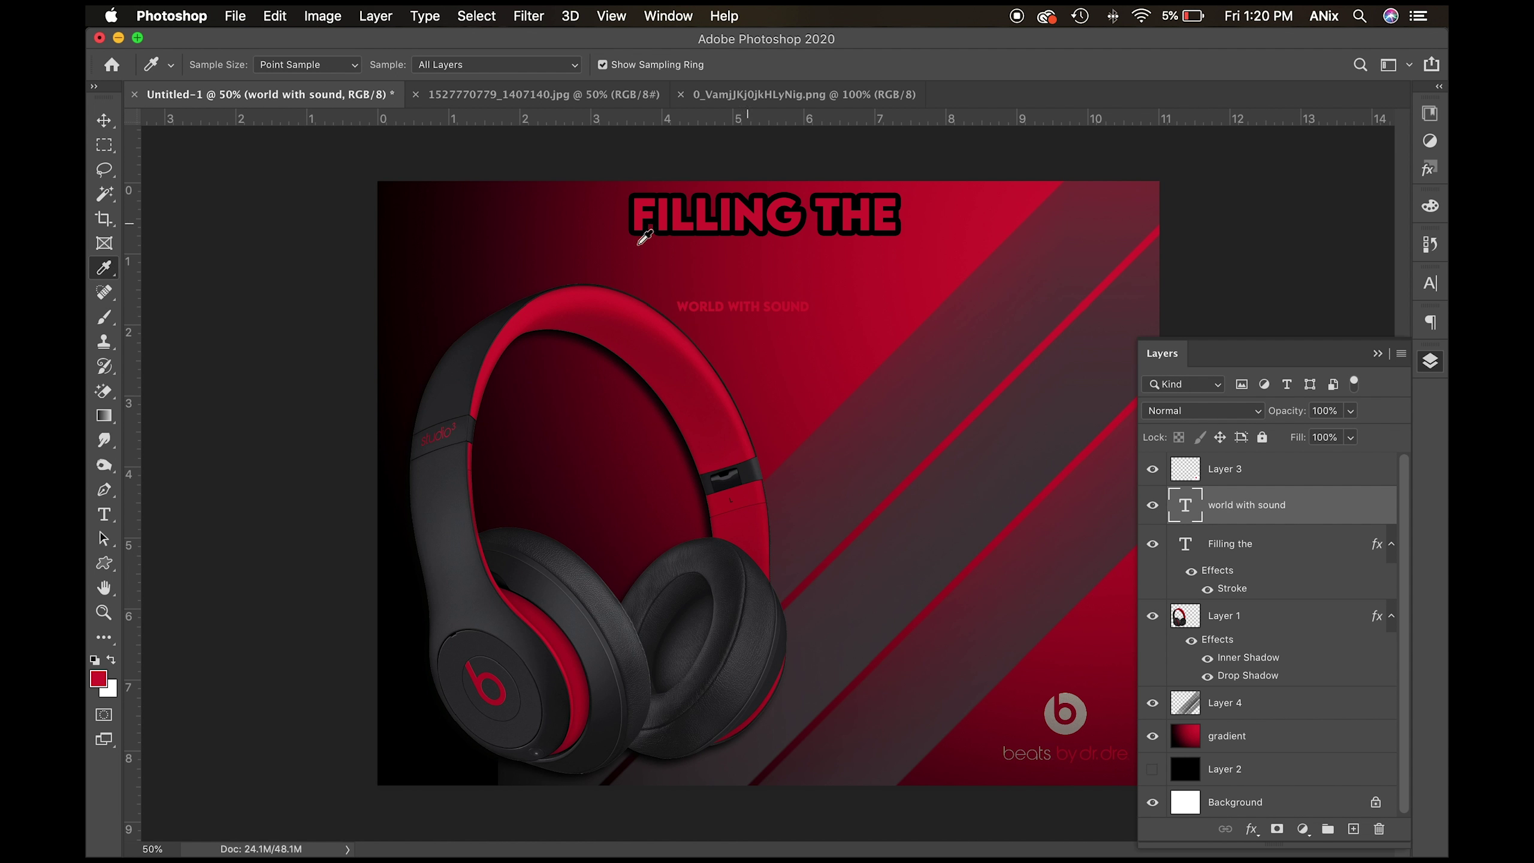
Set the 'FILLING THE' text to 50 pt.
left_click(104, 514)
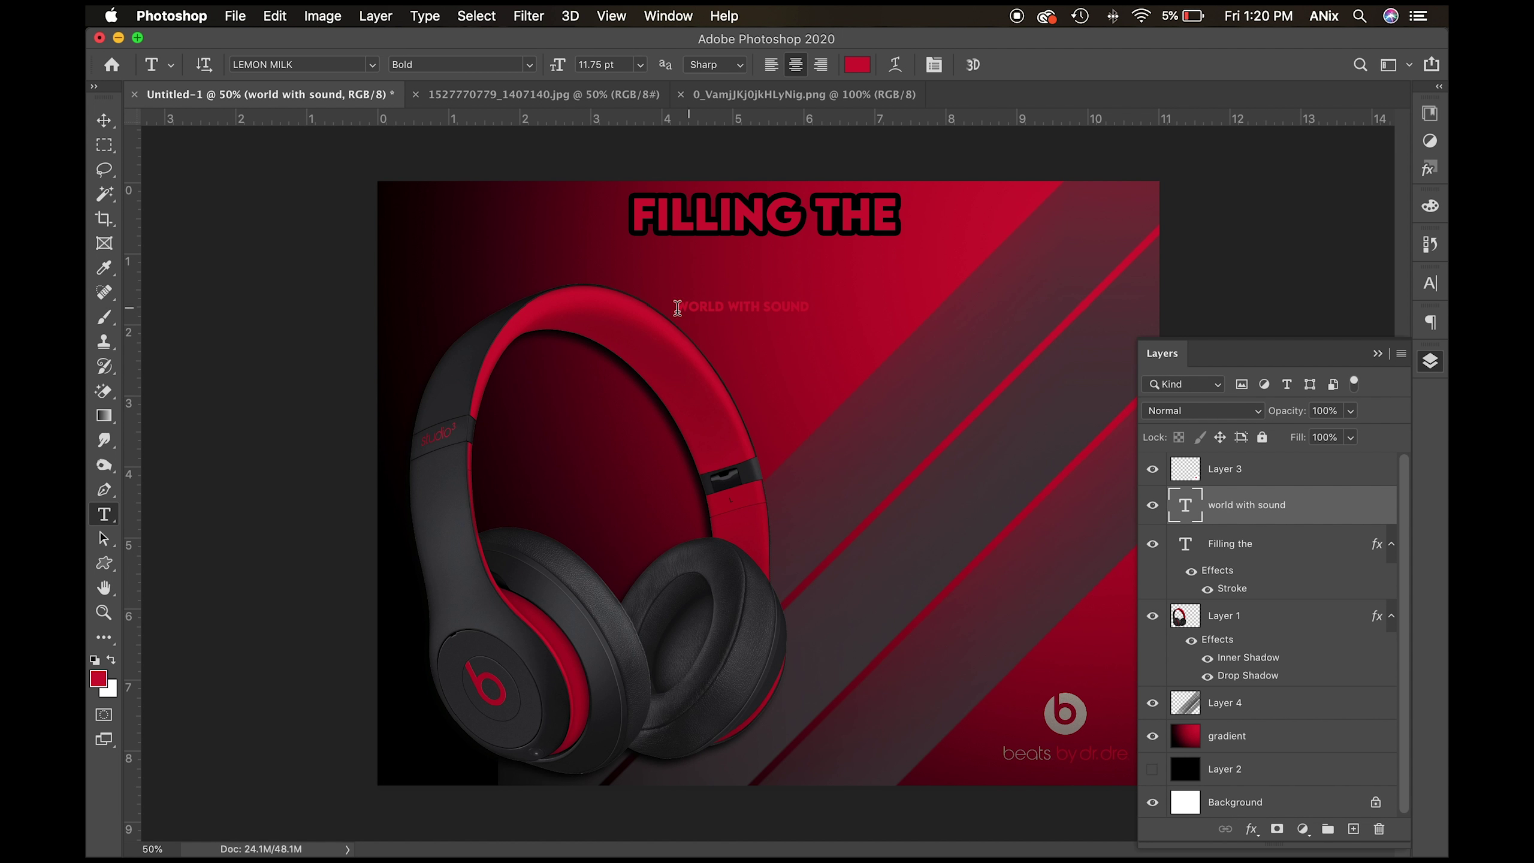
left_click(782, 213)
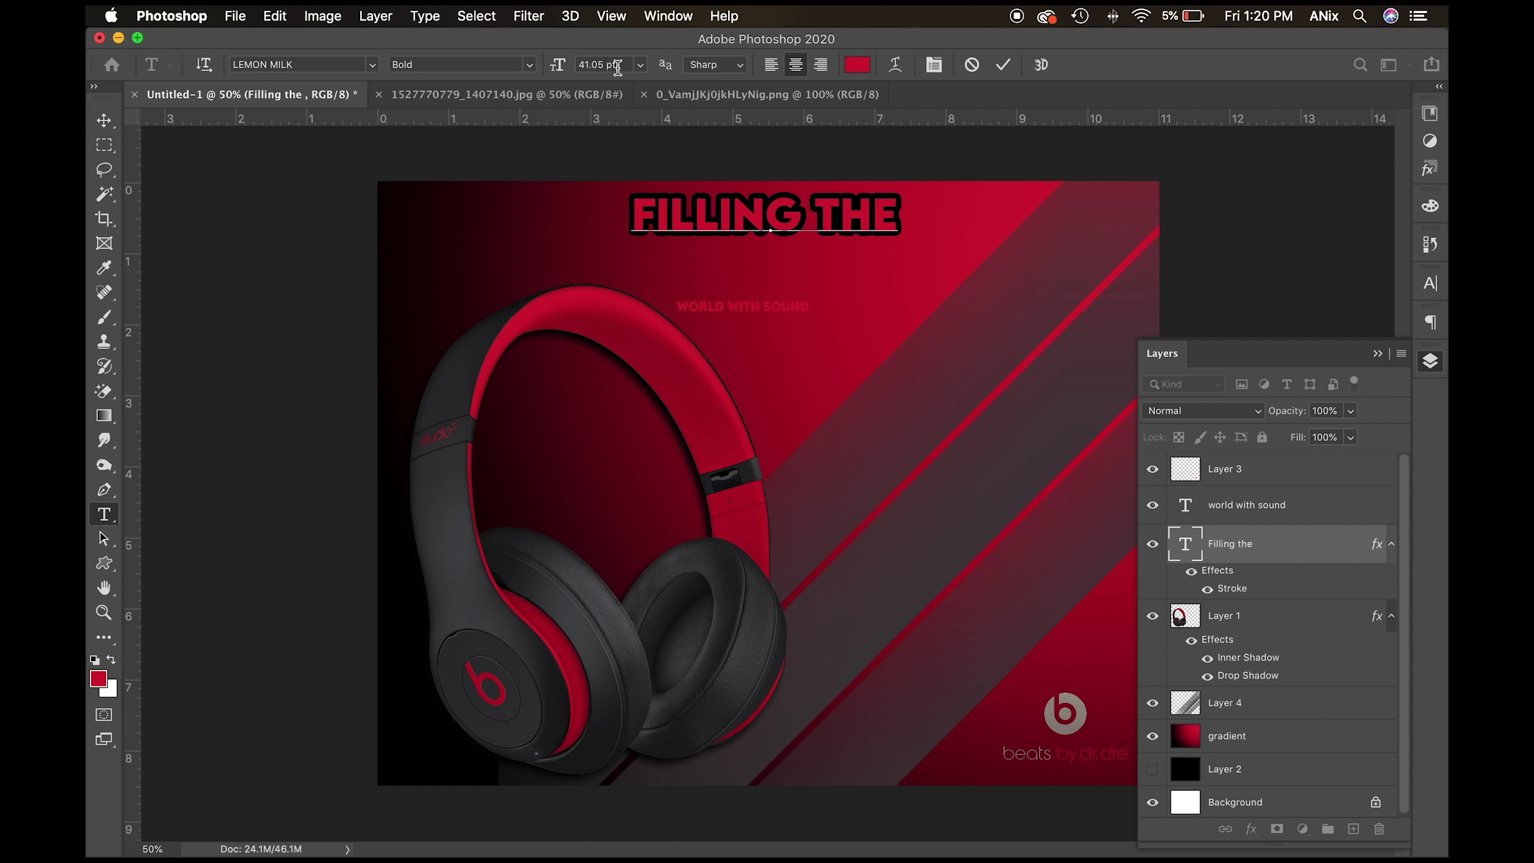
left_click_drag(633, 206, 975, 215)
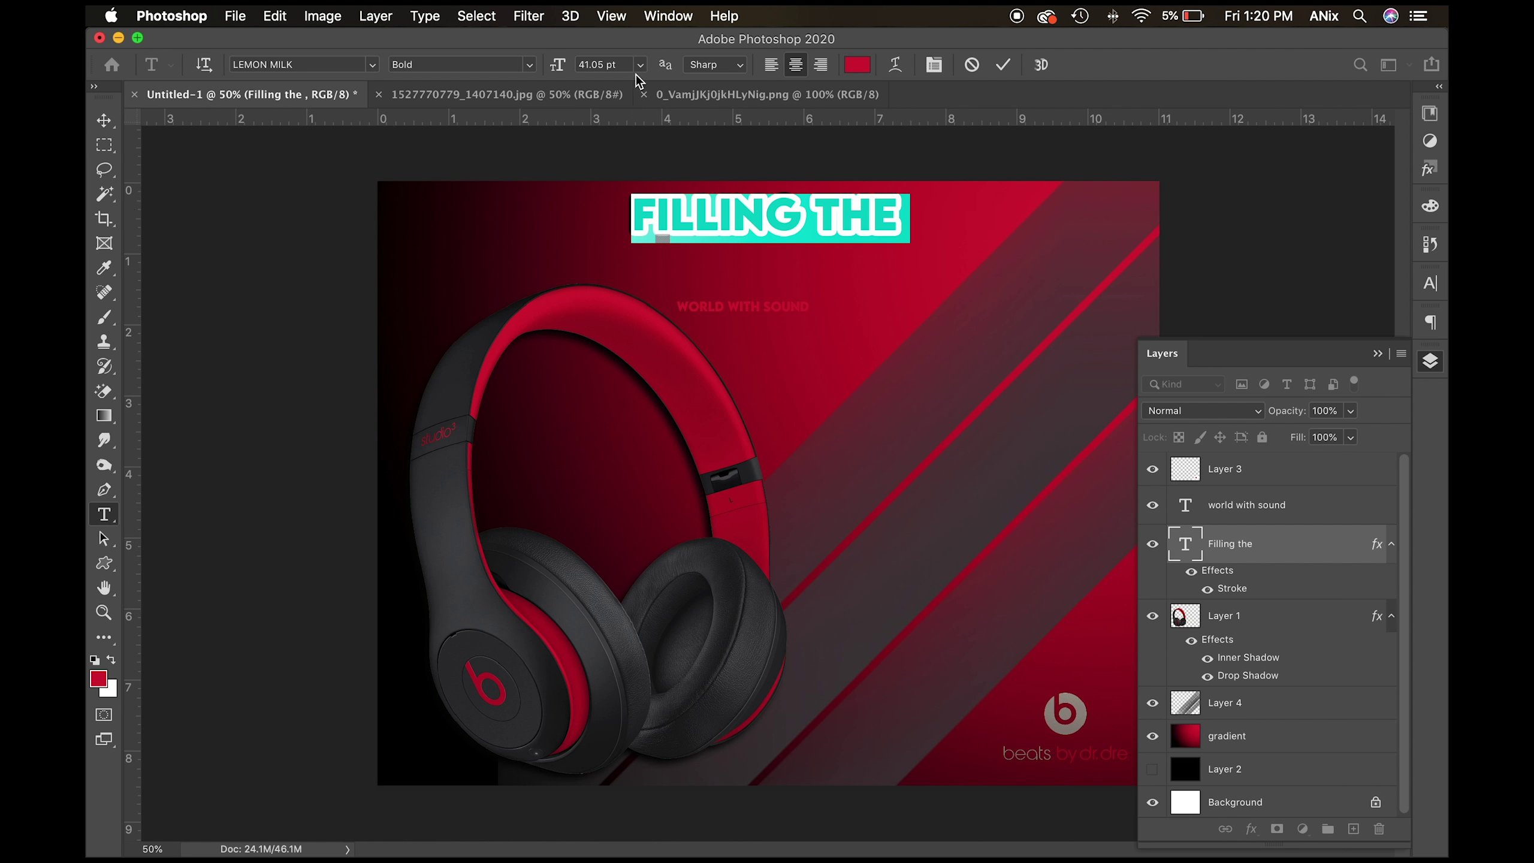
left_click(557, 64)
type("50")
key("Return")
left_click(103, 120)
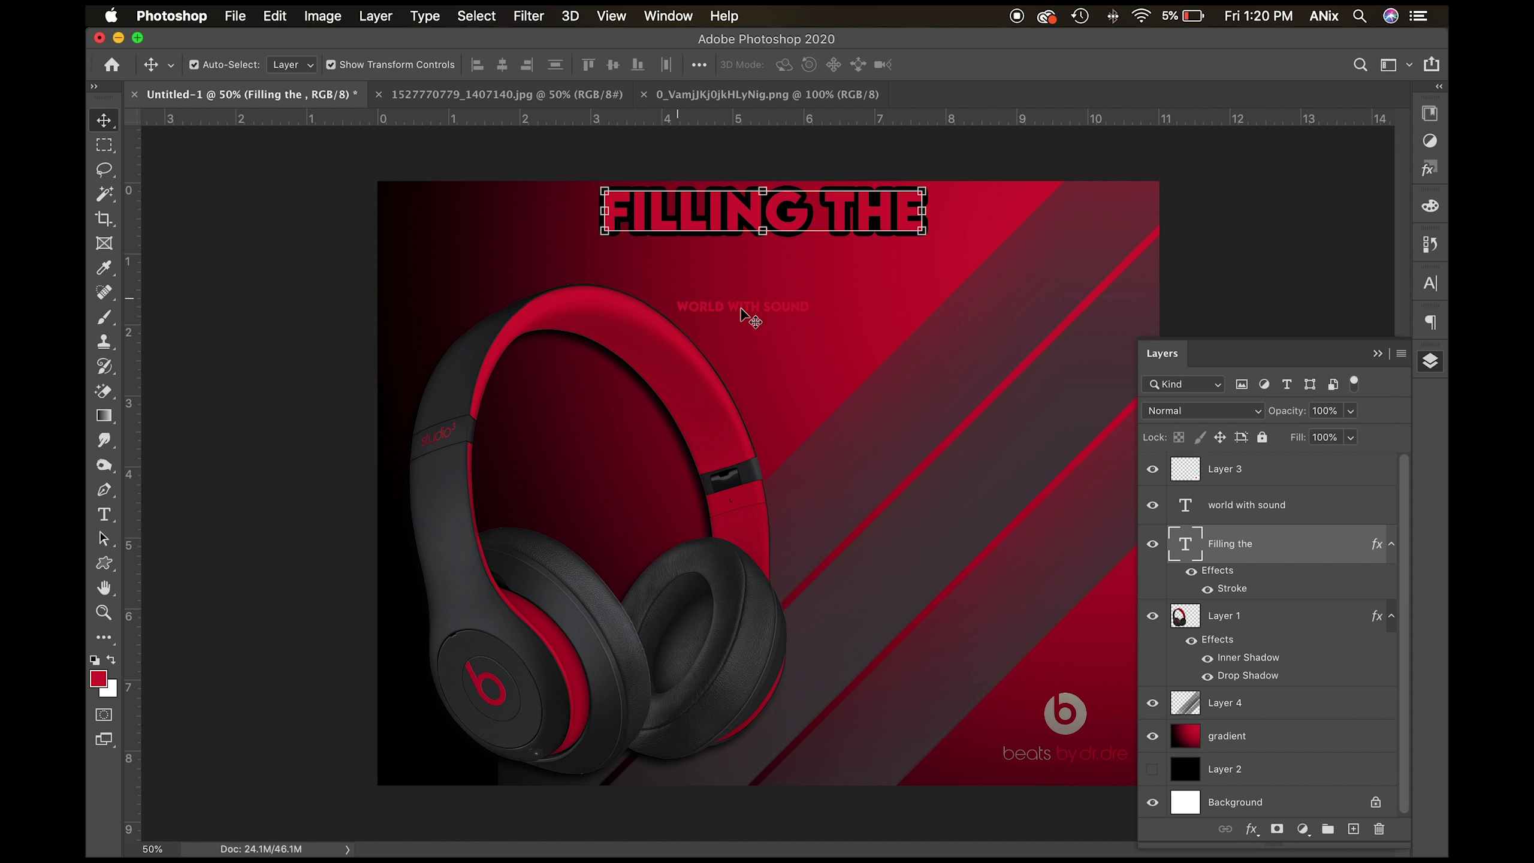
Set the 'WORLD WITH SOUND' text to 50 pt.
left_click(742, 310)
key("t")
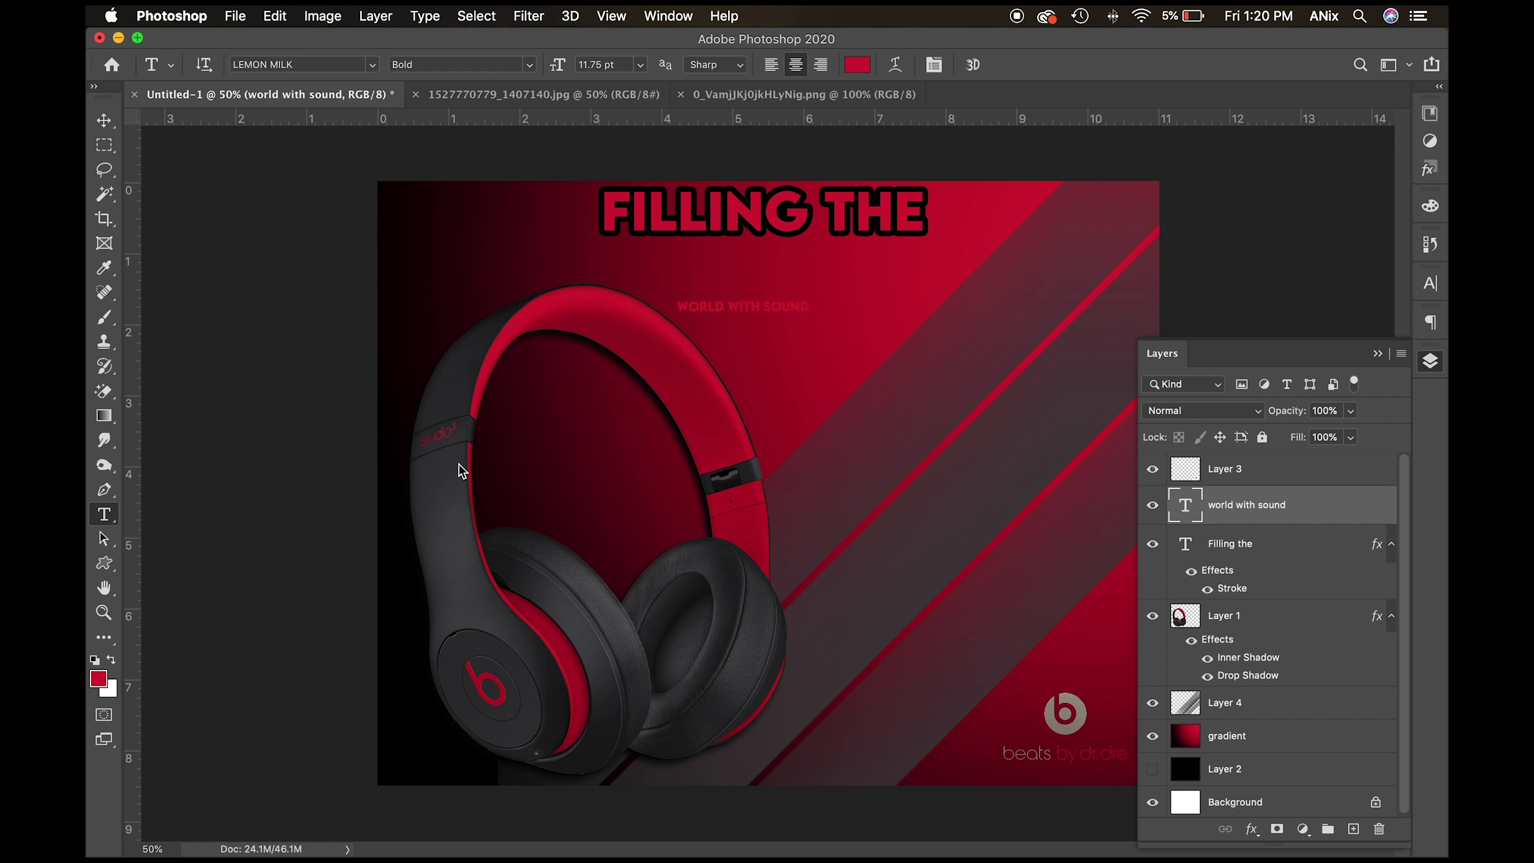
left_click_drag(677, 306, 833, 303)
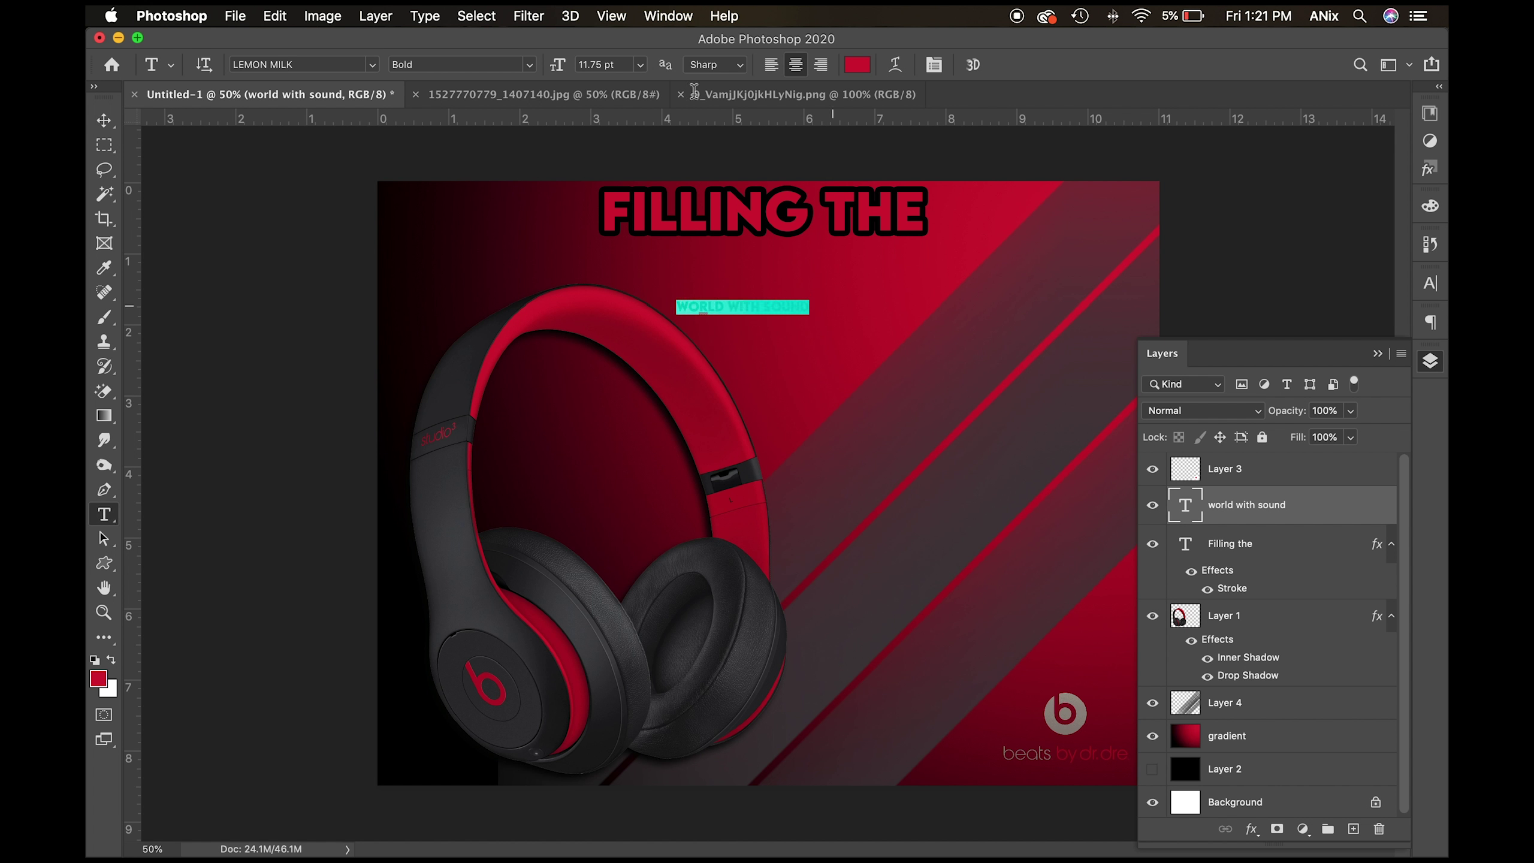
left_click(555, 66)
type("50")
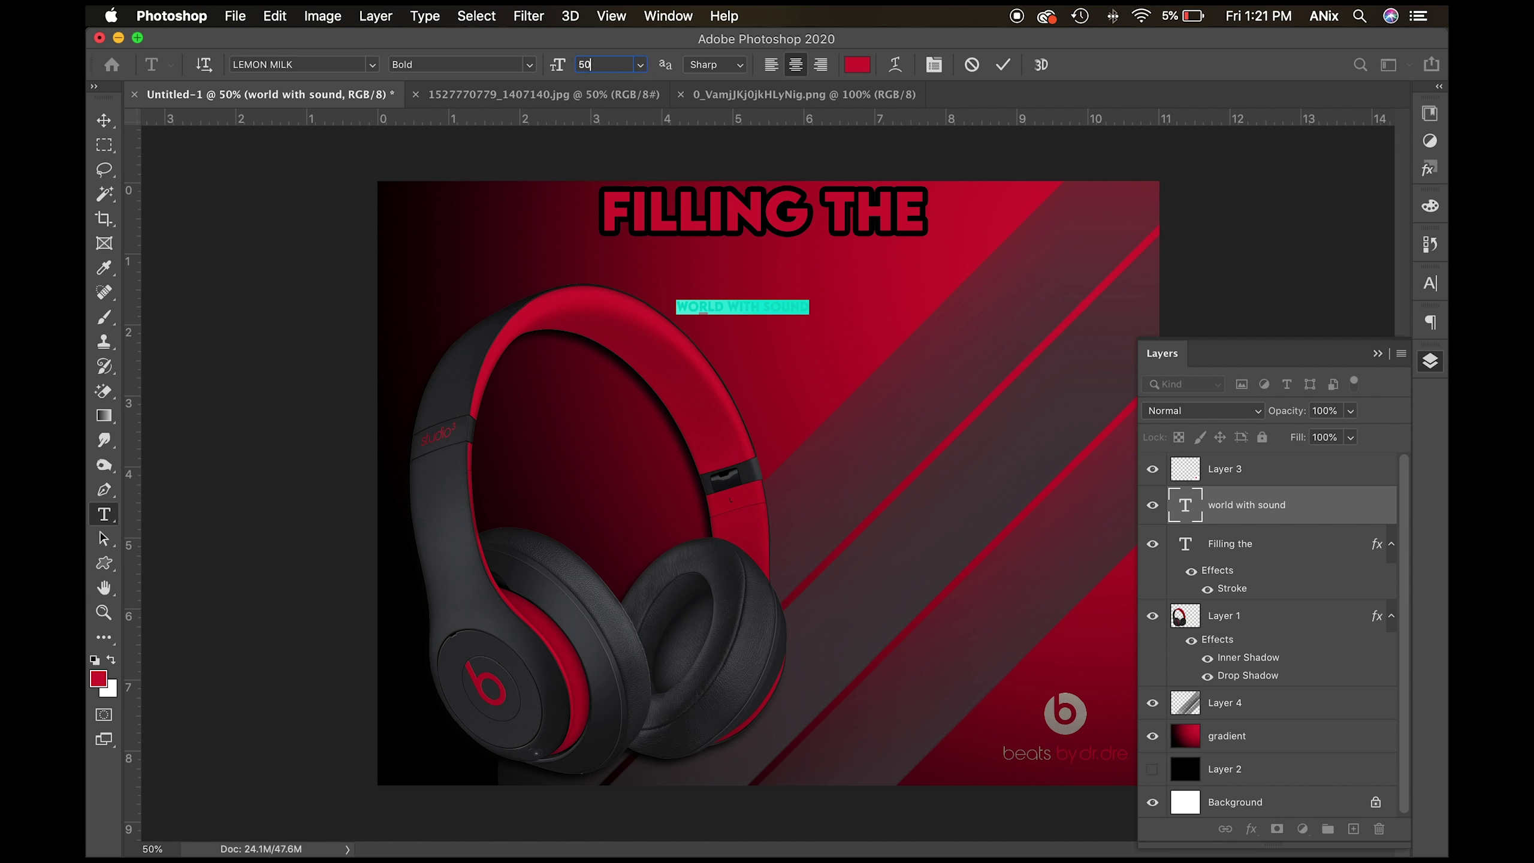
key("Return")
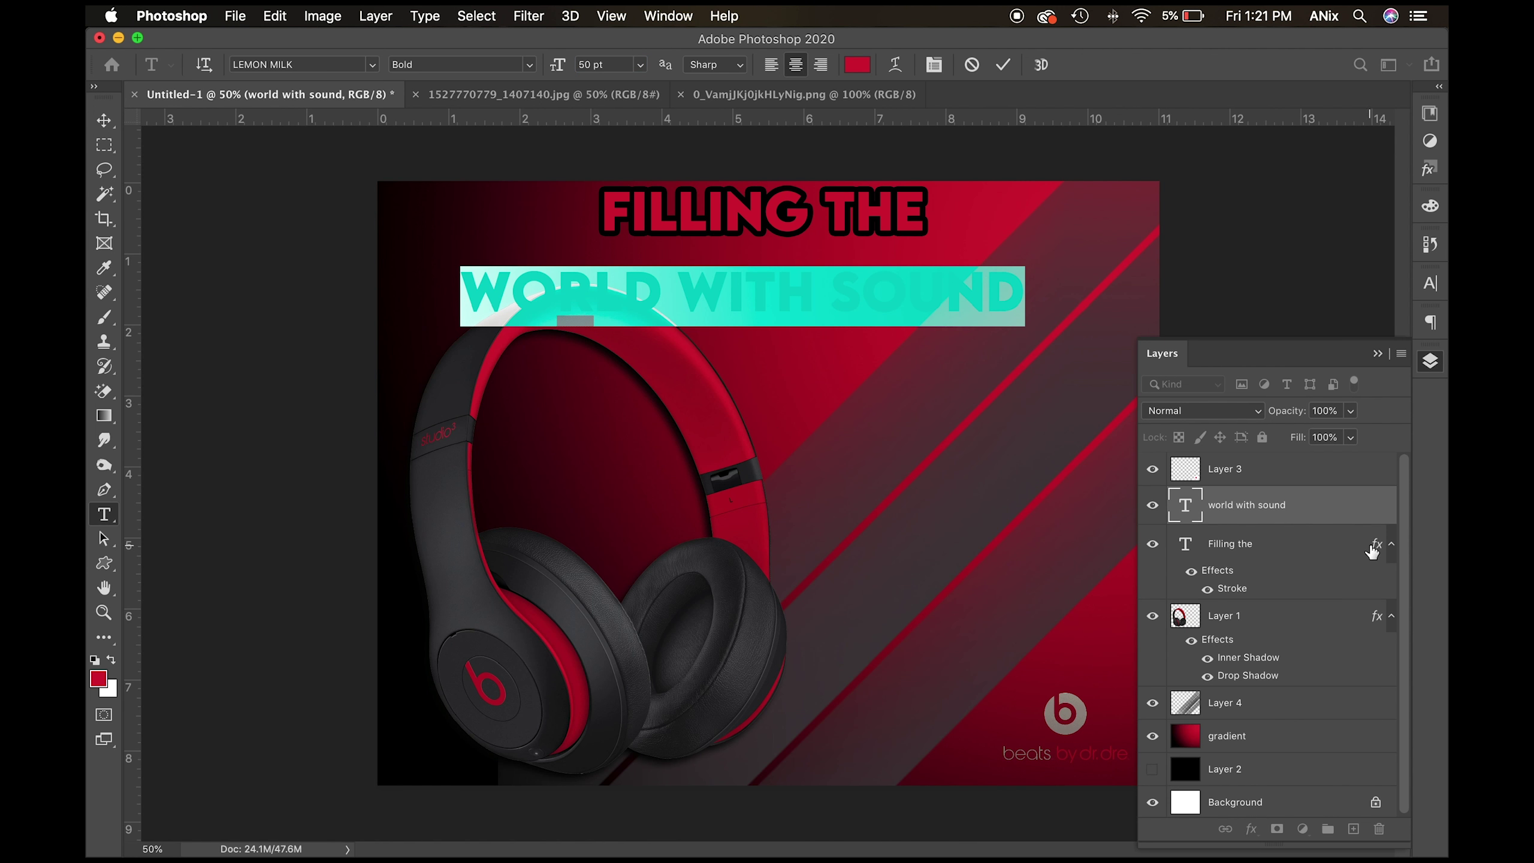
mouse_move(1373, 551)
left_mouse_down()
mouse_move(1373, 533)
mouse_move(1373, 550)
left_mouse_up()
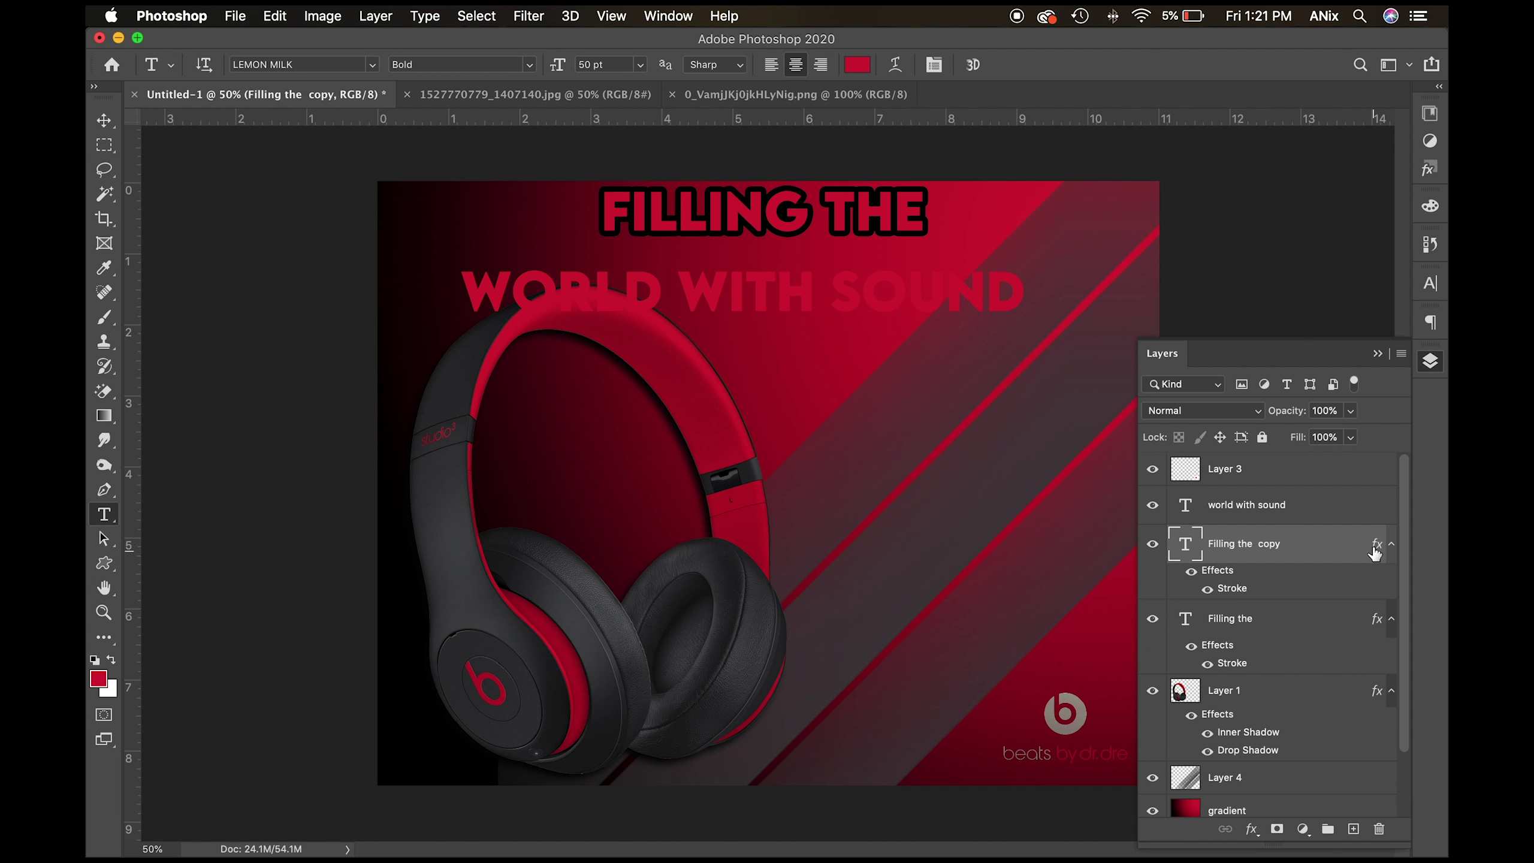
Copy the black stroke onto 'WORLD WITH SOUND' and delete the original 'FILLING THE' layer.
left_click_drag(1375, 549, 1376, 514)
left_click(104, 120)
left_click_drag(732, 224, 541, 230)
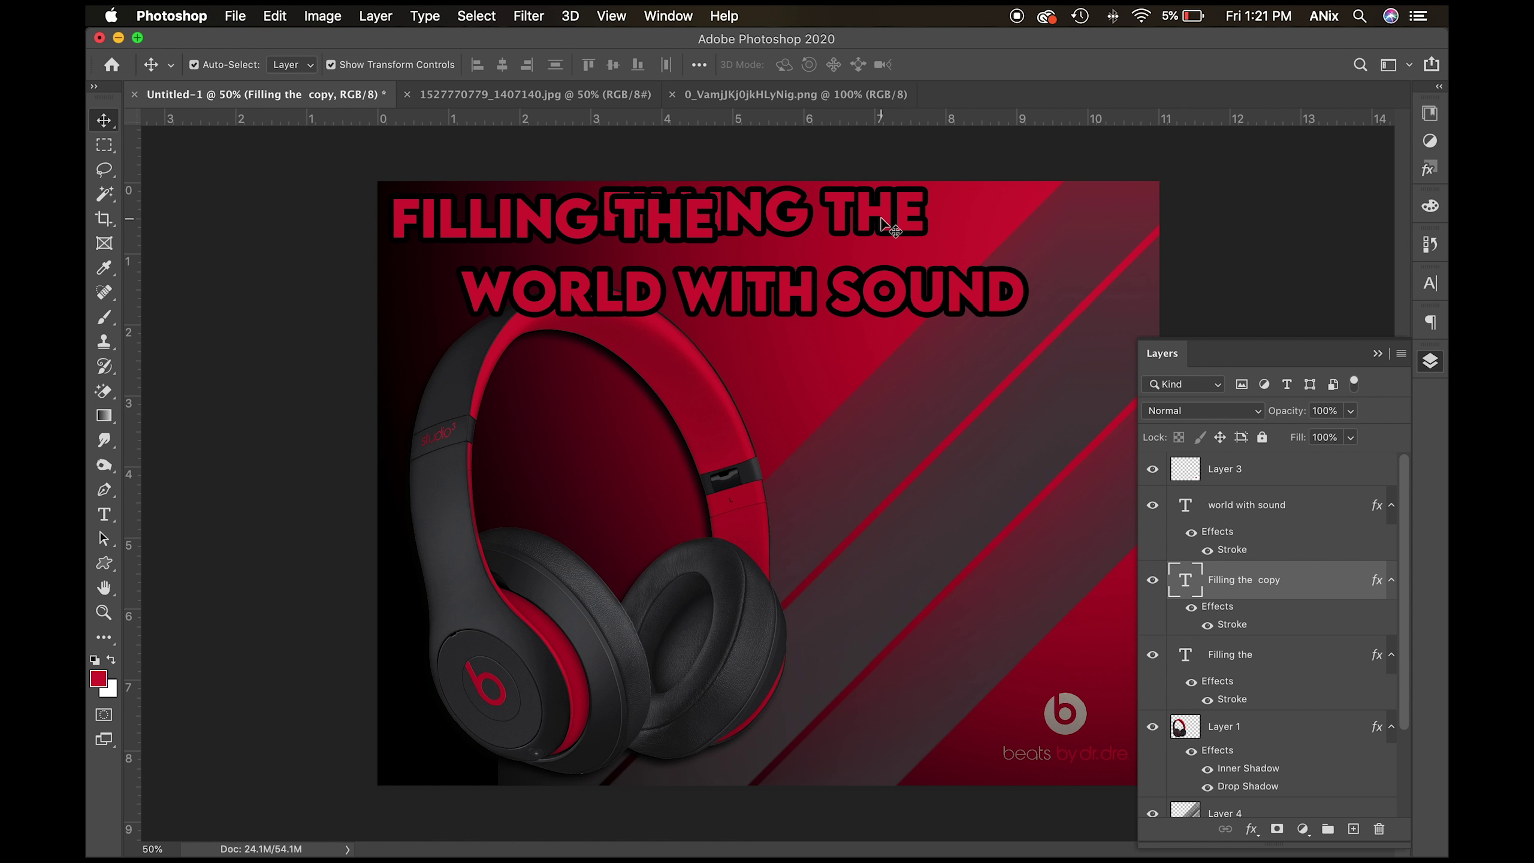
left_click(894, 227)
key("Delete")
Place 'FILLING THE' top-left with 'WORLD WITH SOUND' staggered right beneath it.
left_click_drag(869, 293, 965, 341)
left_click(704, 240)
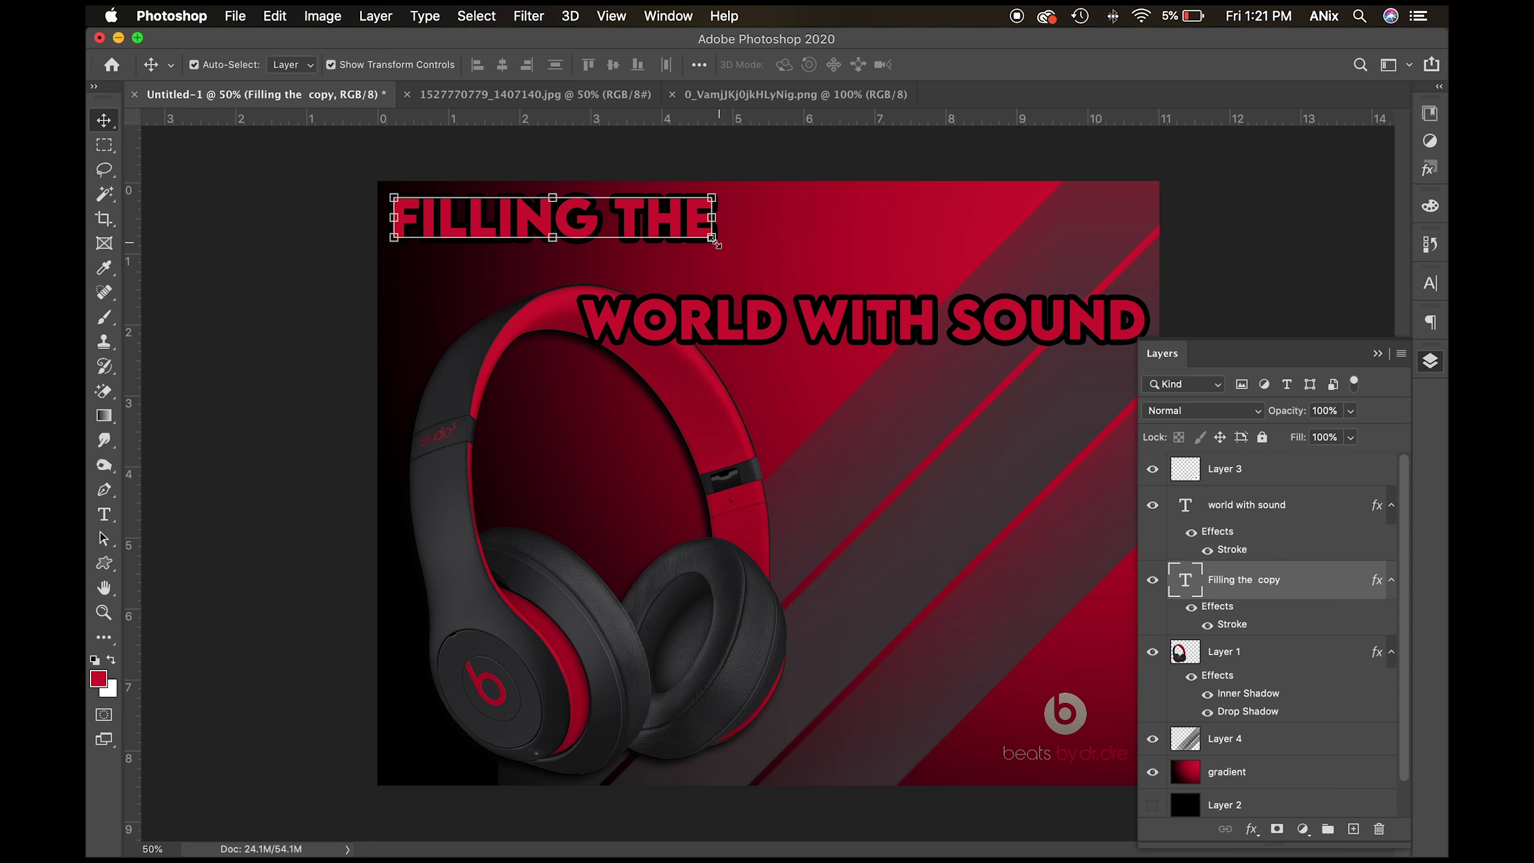
key("ctrl+t")
left_click_drag(713, 239, 840, 255)
key("Return")
left_click(871, 333)
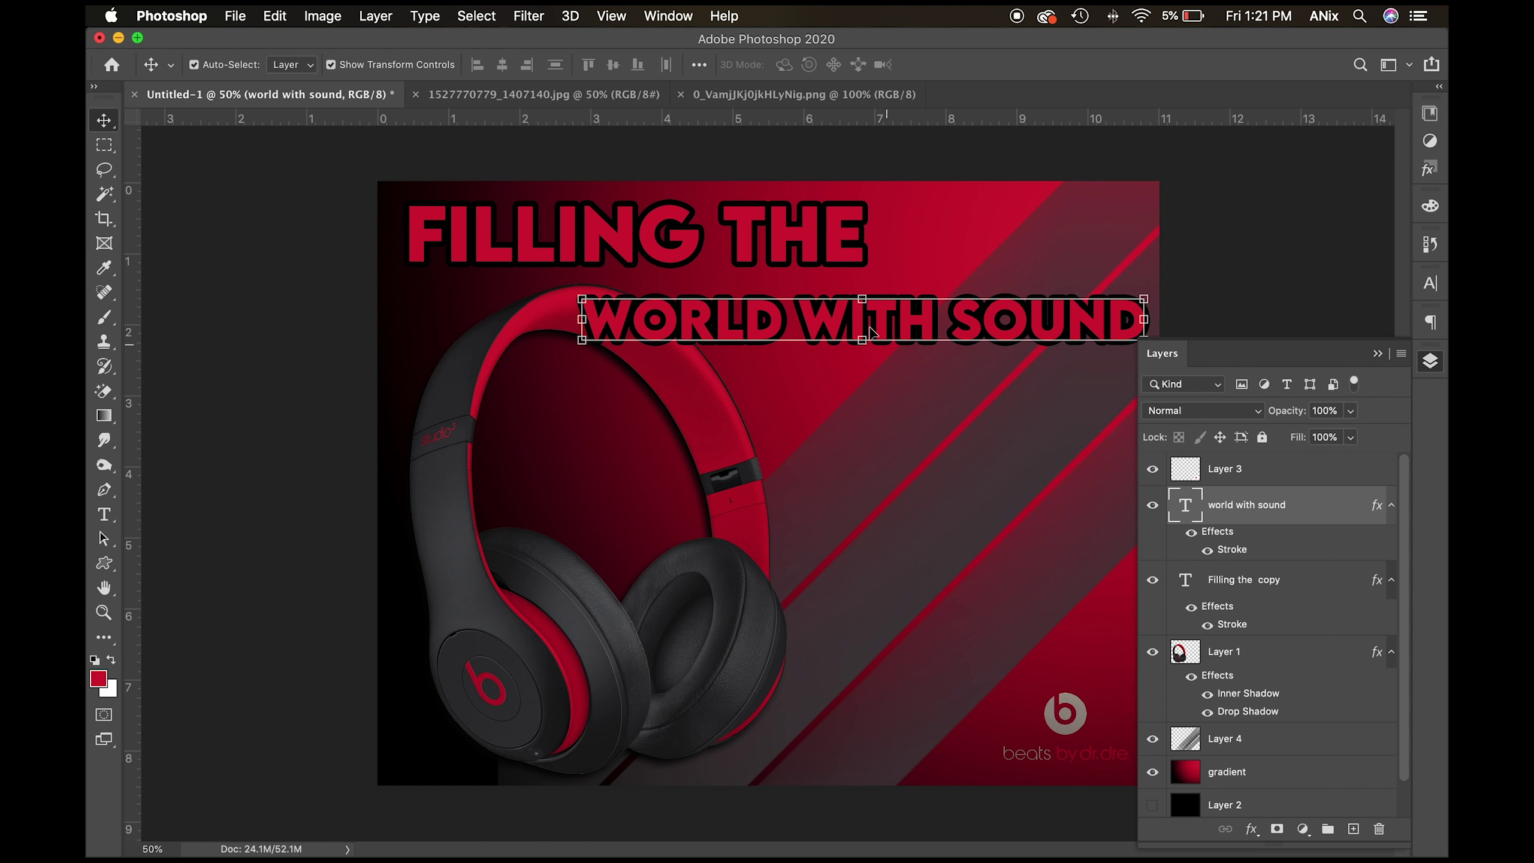
left_click_drag(871, 333, 887, 307)
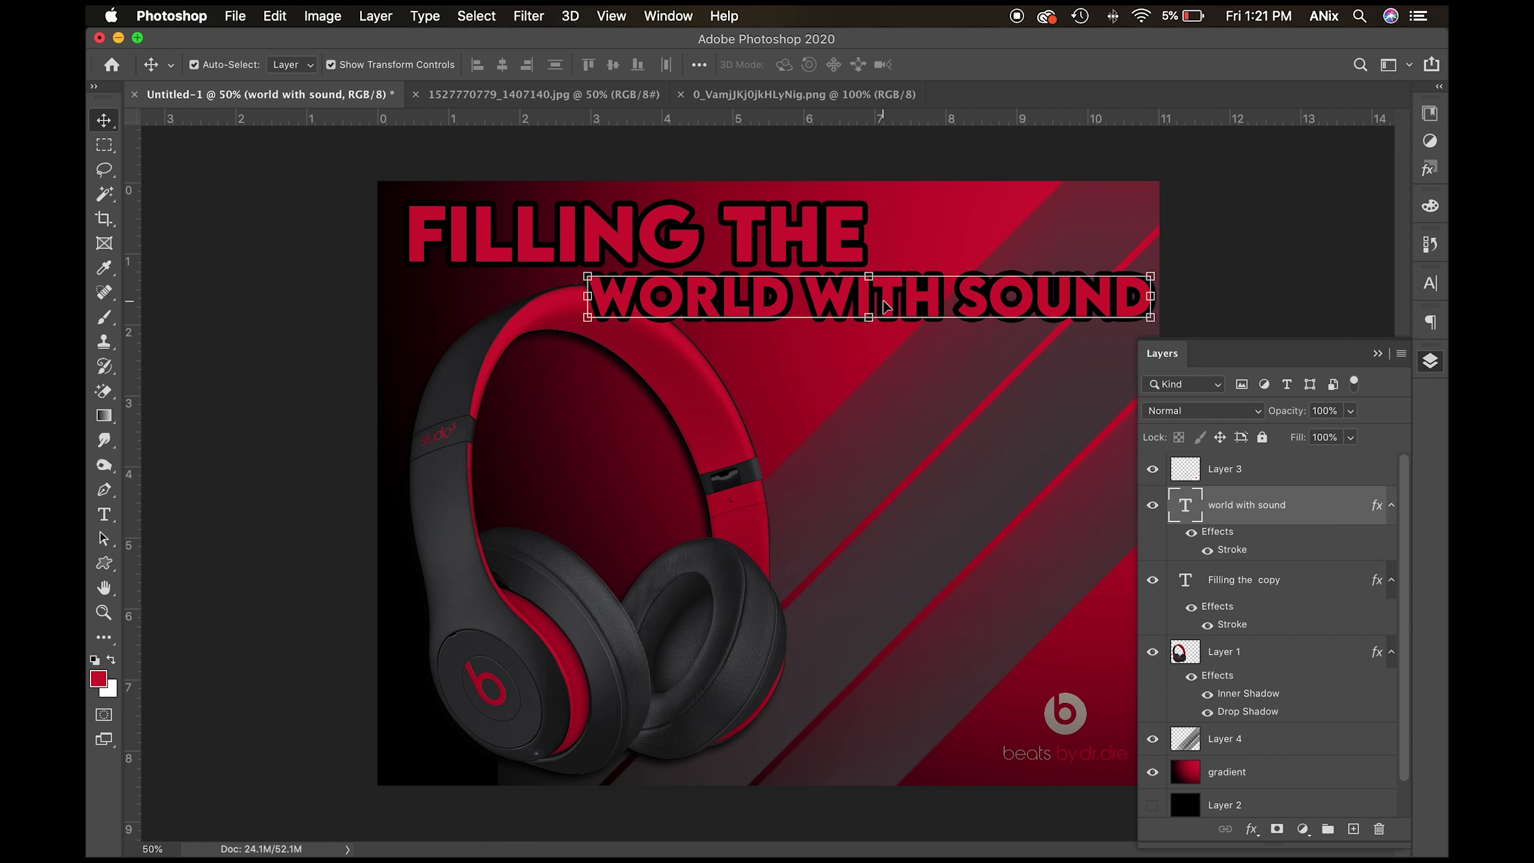
left_click(723, 423)
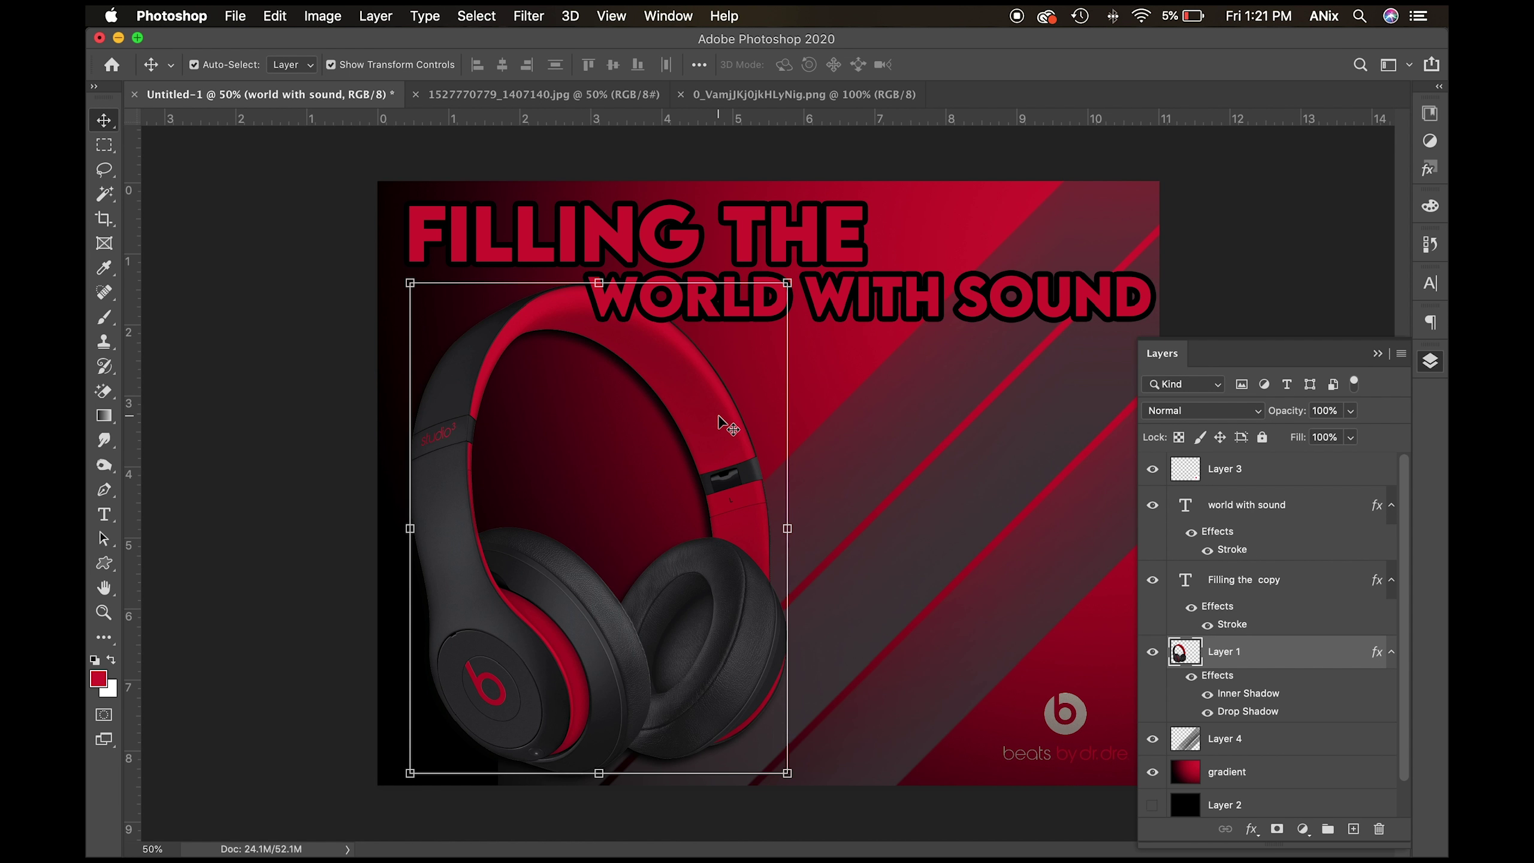